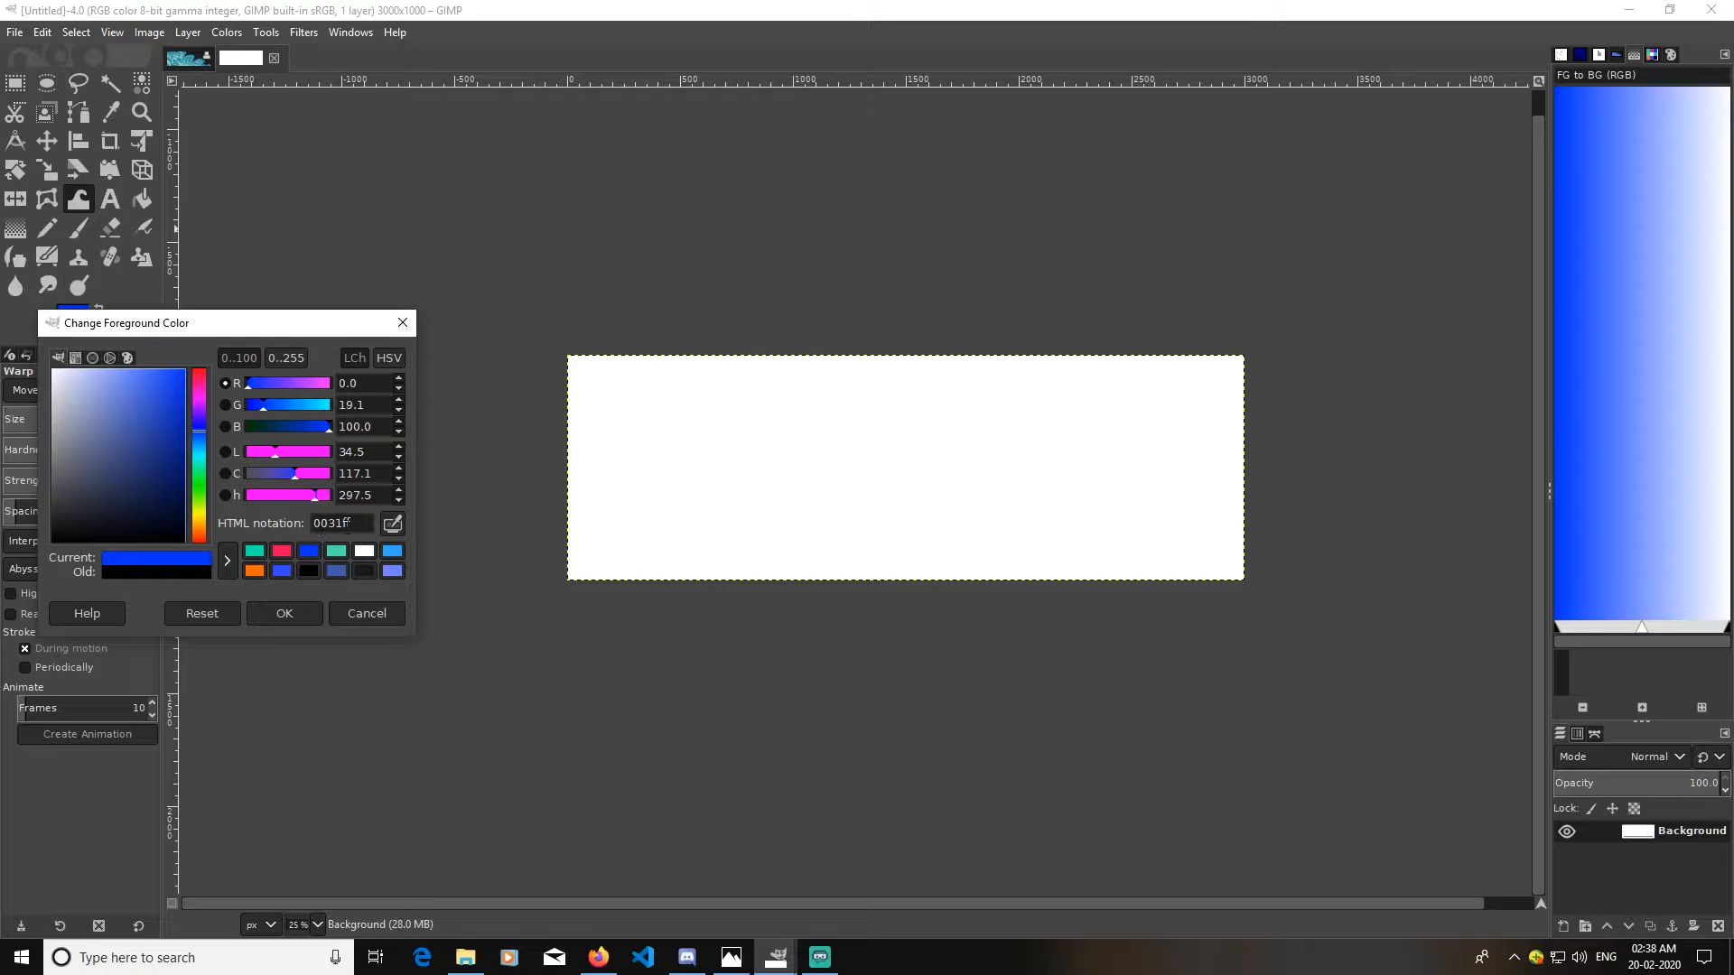
- Confirm the blue 0031ff as foreground color and fill the white 3000x1000 background layer with it
left_click(311, 622)
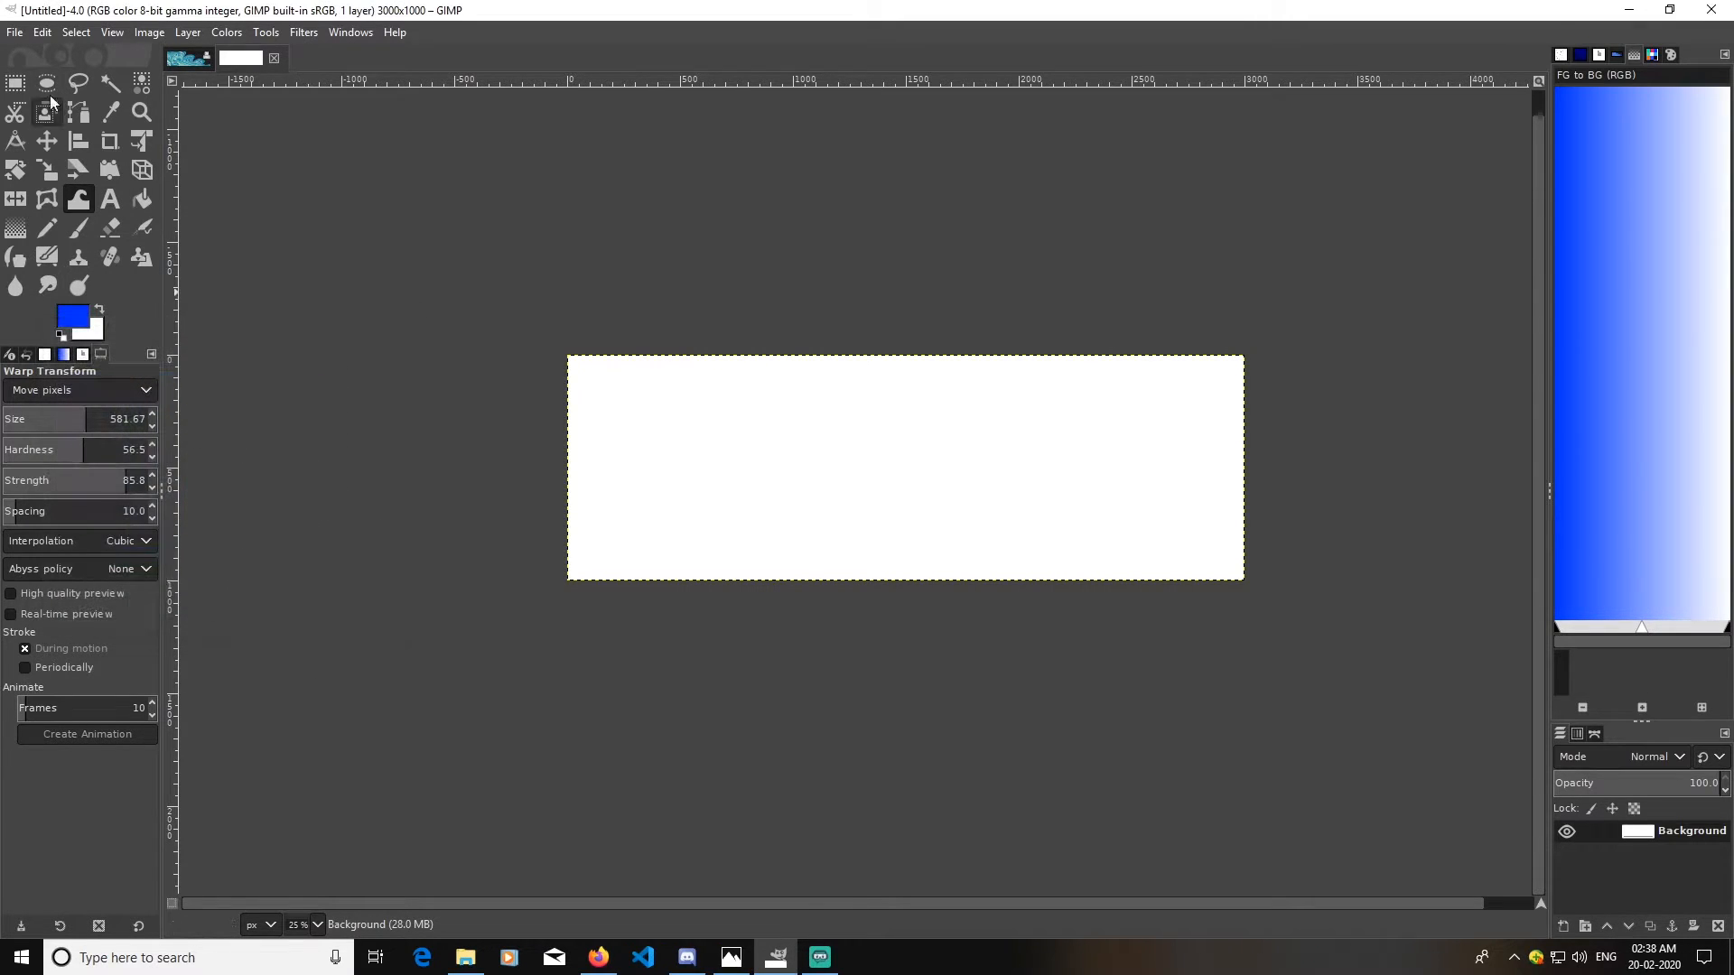
left_click(53, 34)
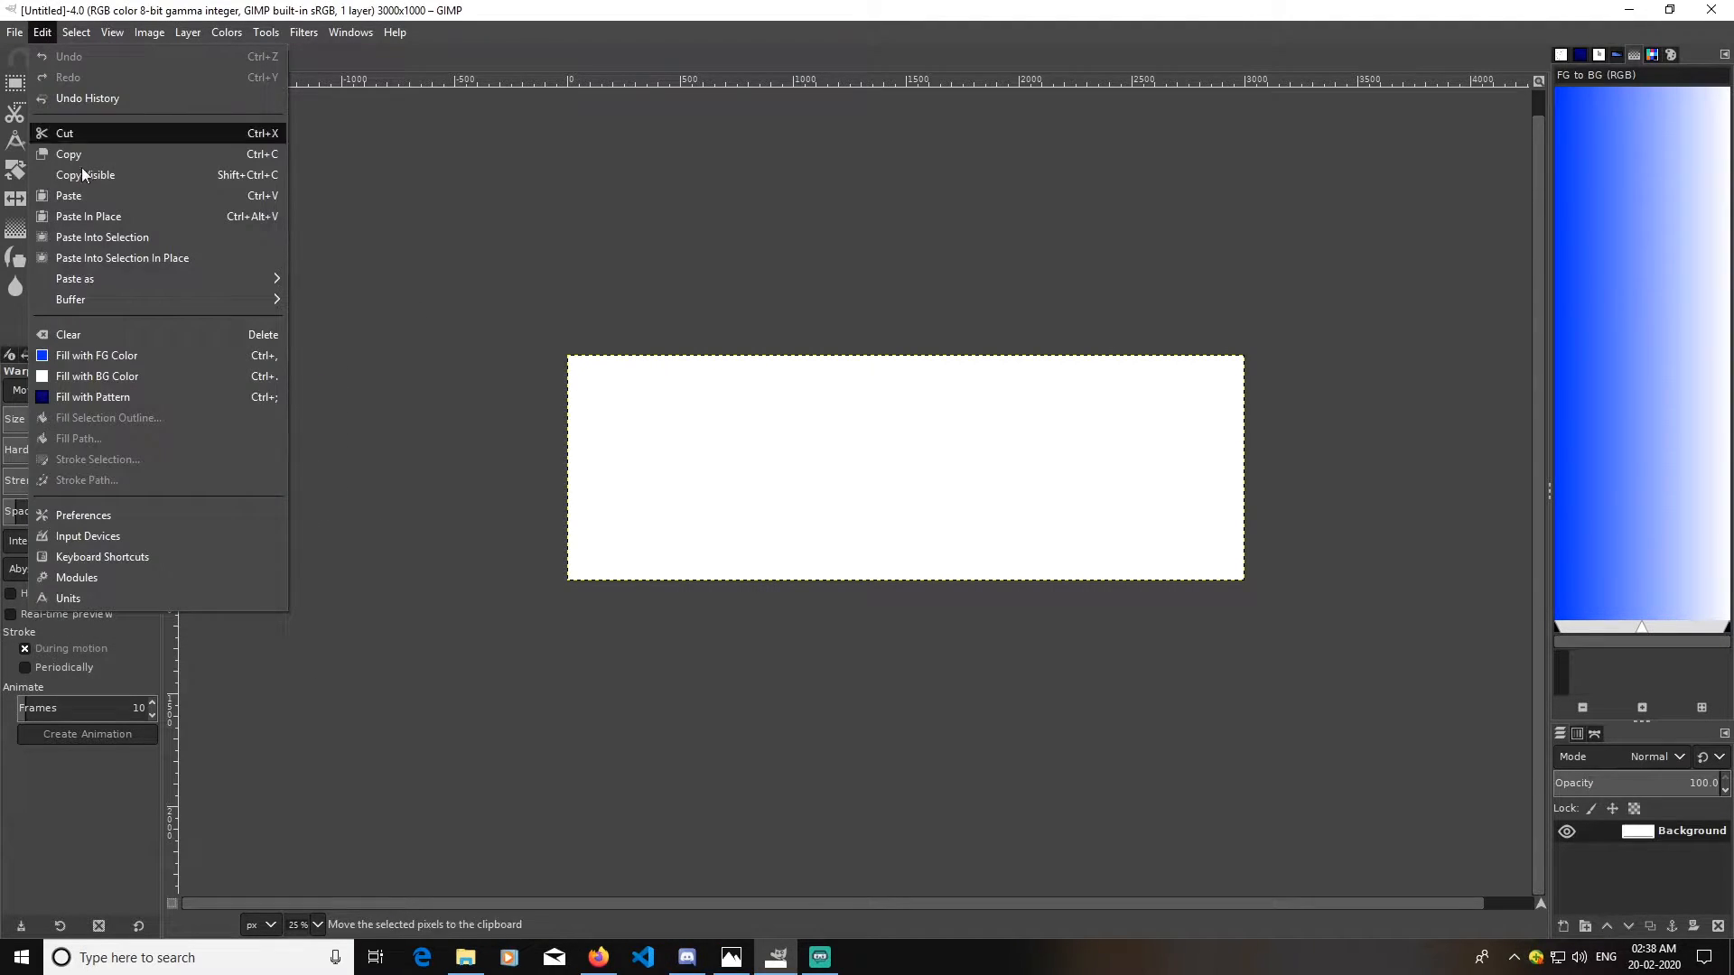
left_click(120, 354)
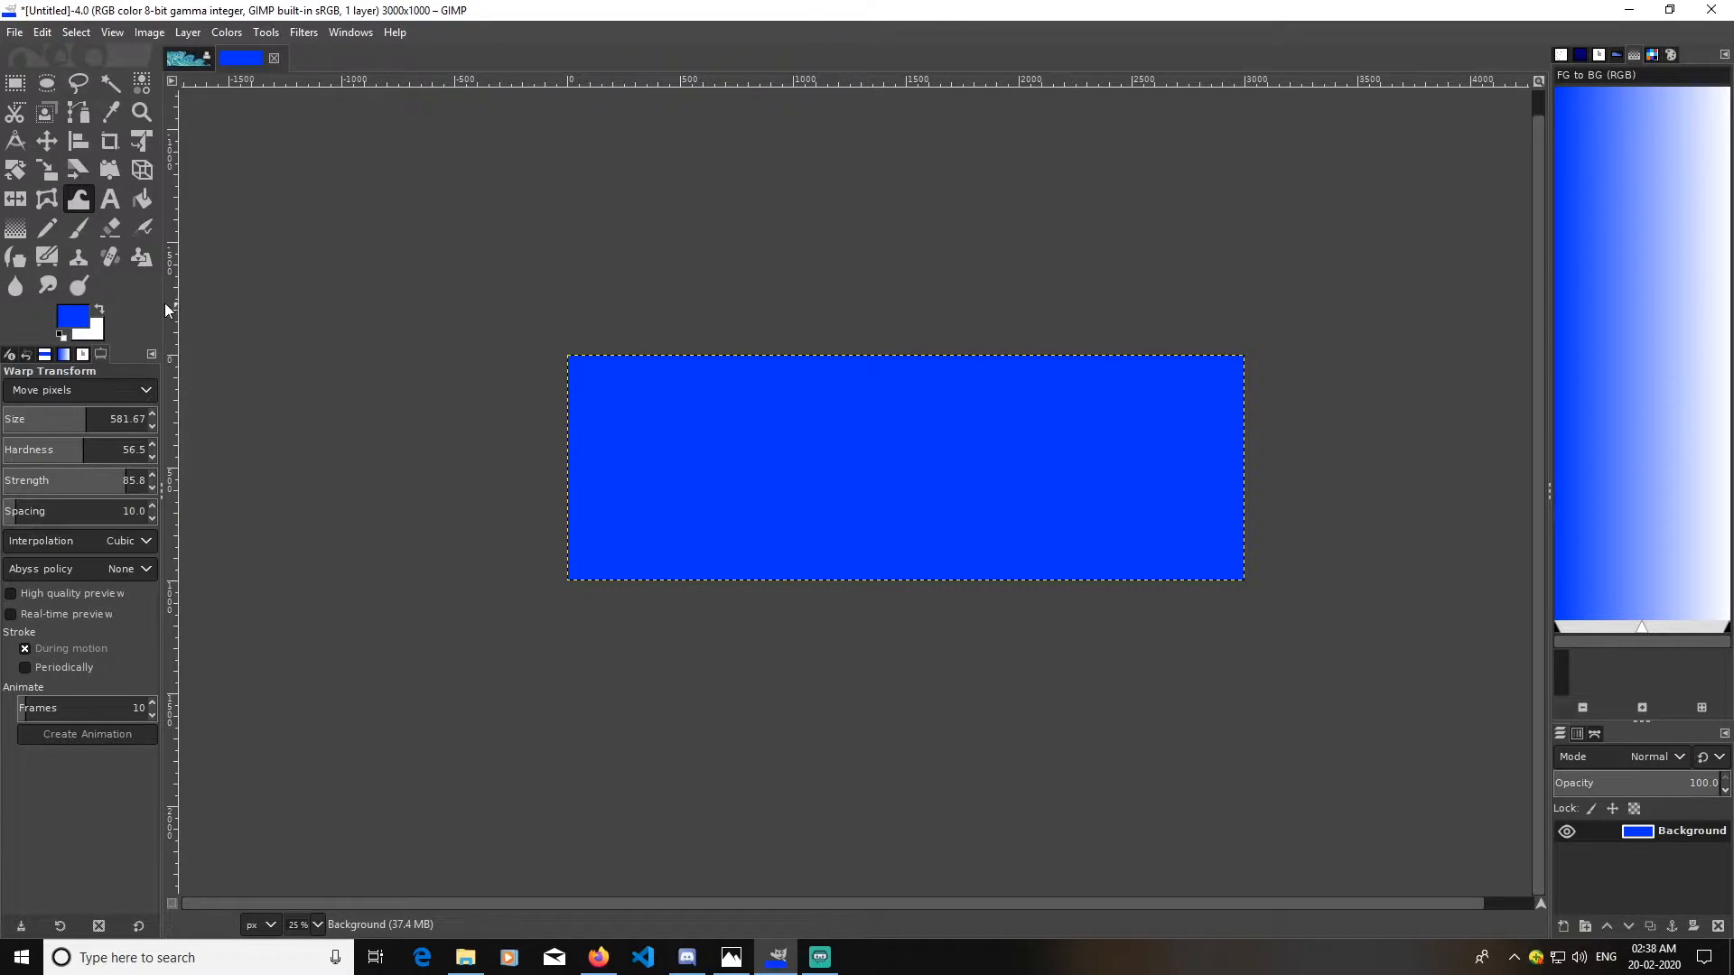
- Choose the Paintbrush with the Bristles 03 brush and set the foreground color to pink f30b60
left_click(77, 231)
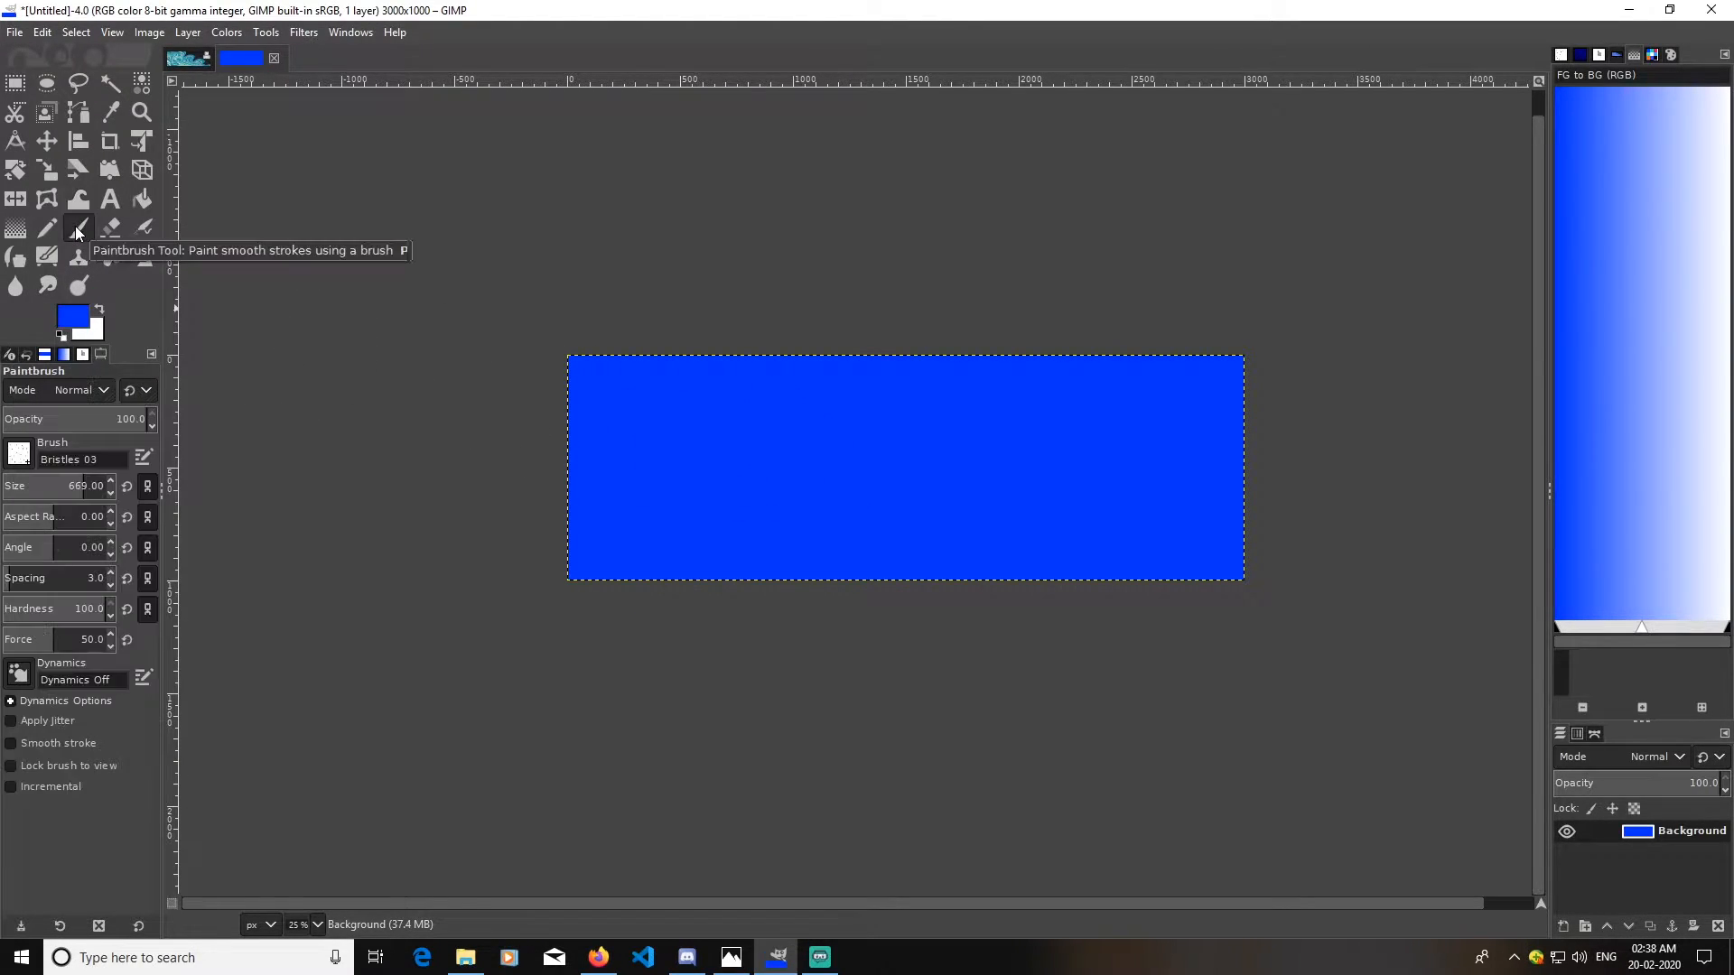
left_click(15, 462)
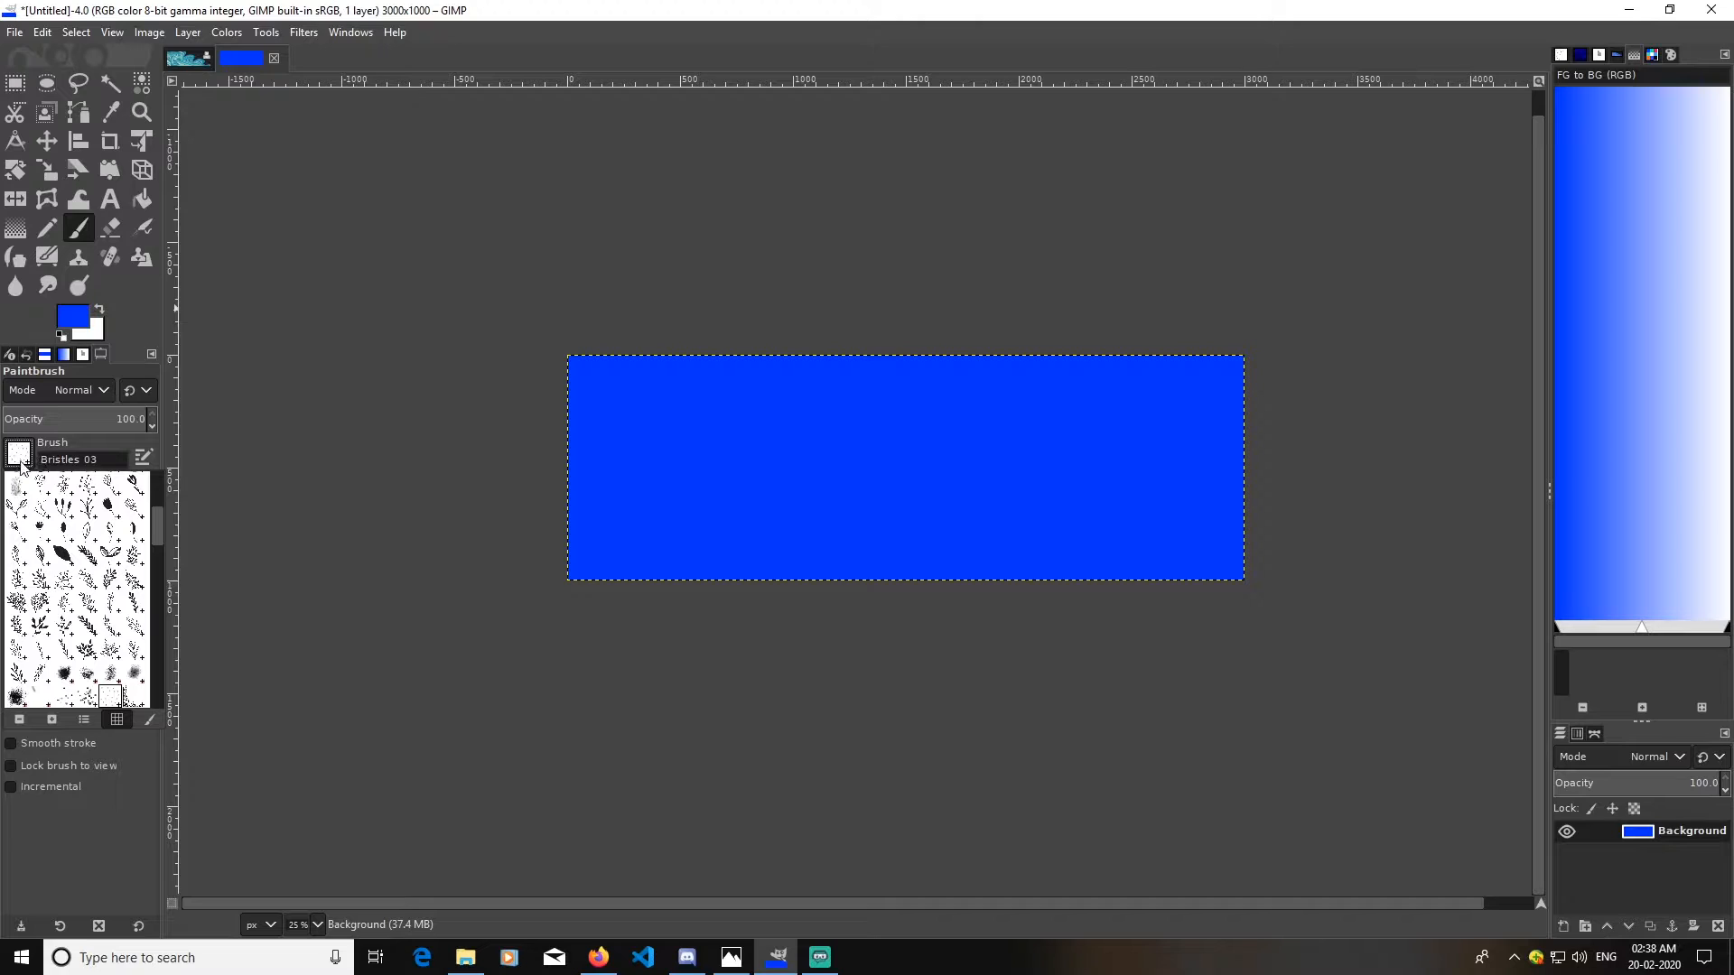
left_click(20, 463)
left_click(78, 323)
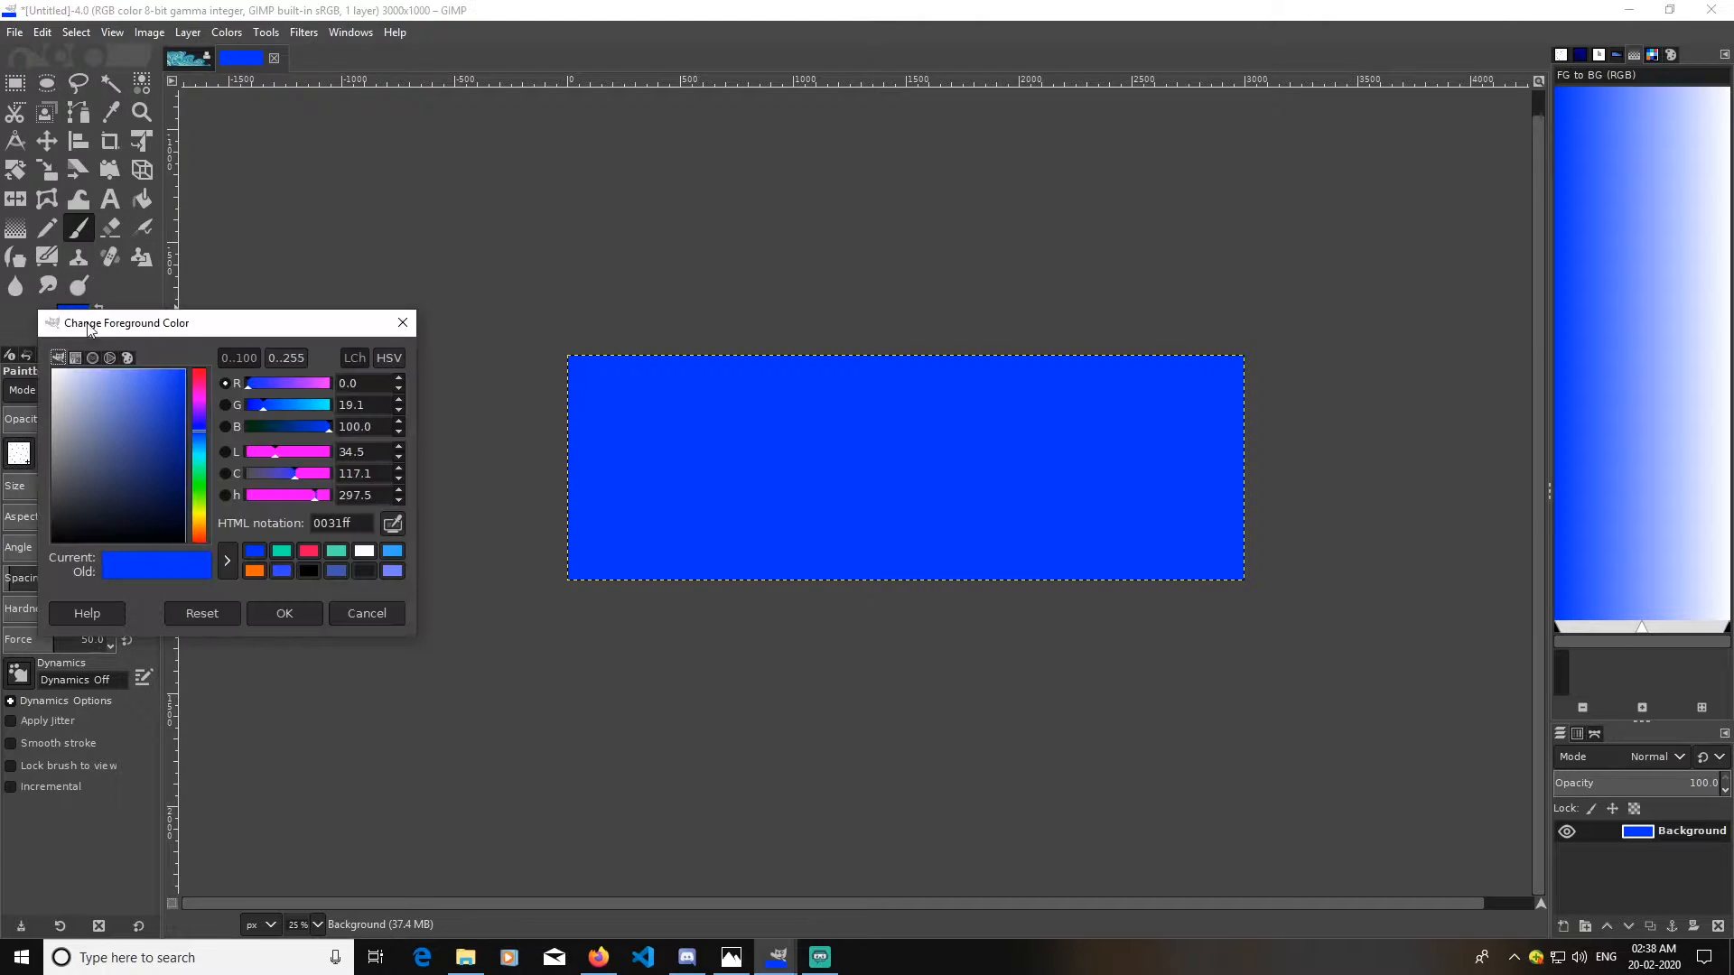
left_click(300, 552)
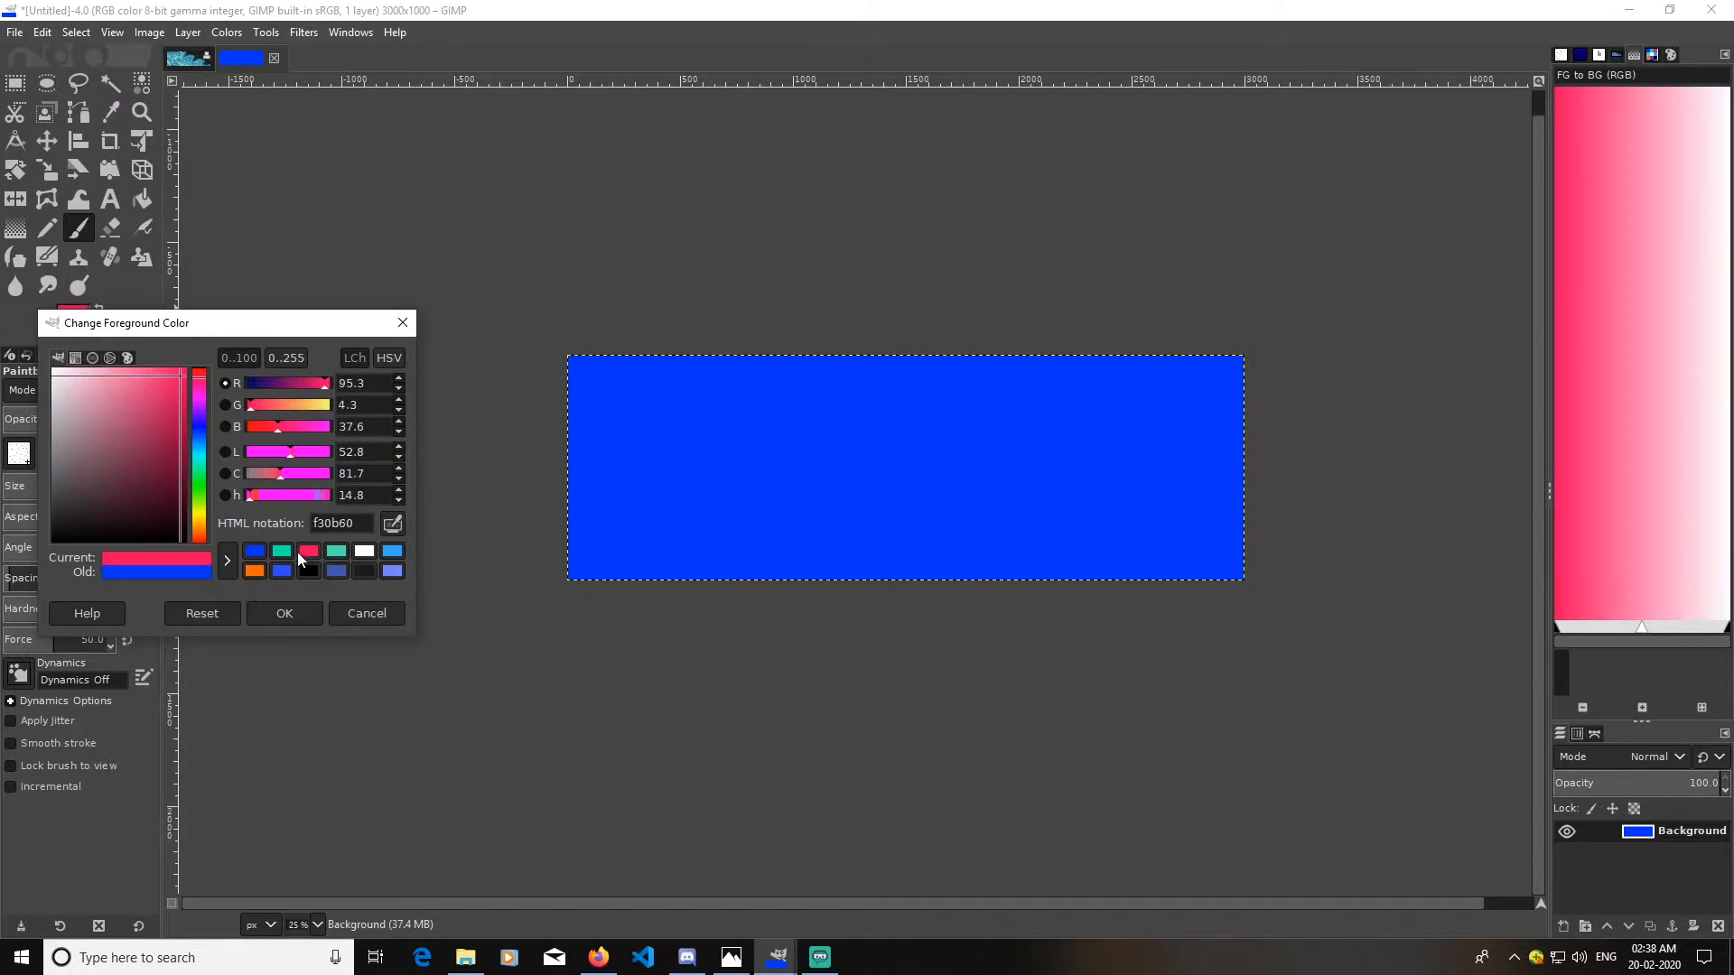
left_click_drag(358, 524, 310, 526)
left_click(287, 613)
- Scatter pink bristle dabs across the blue canvas, clustering several near the middle
left_click(673, 457)
left_click(819, 442)
left_click(913, 442)
left_click(909, 453)
left_click(1094, 465)
left_click(1208, 435)
left_click(1169, 514)
left_click(1005, 487)
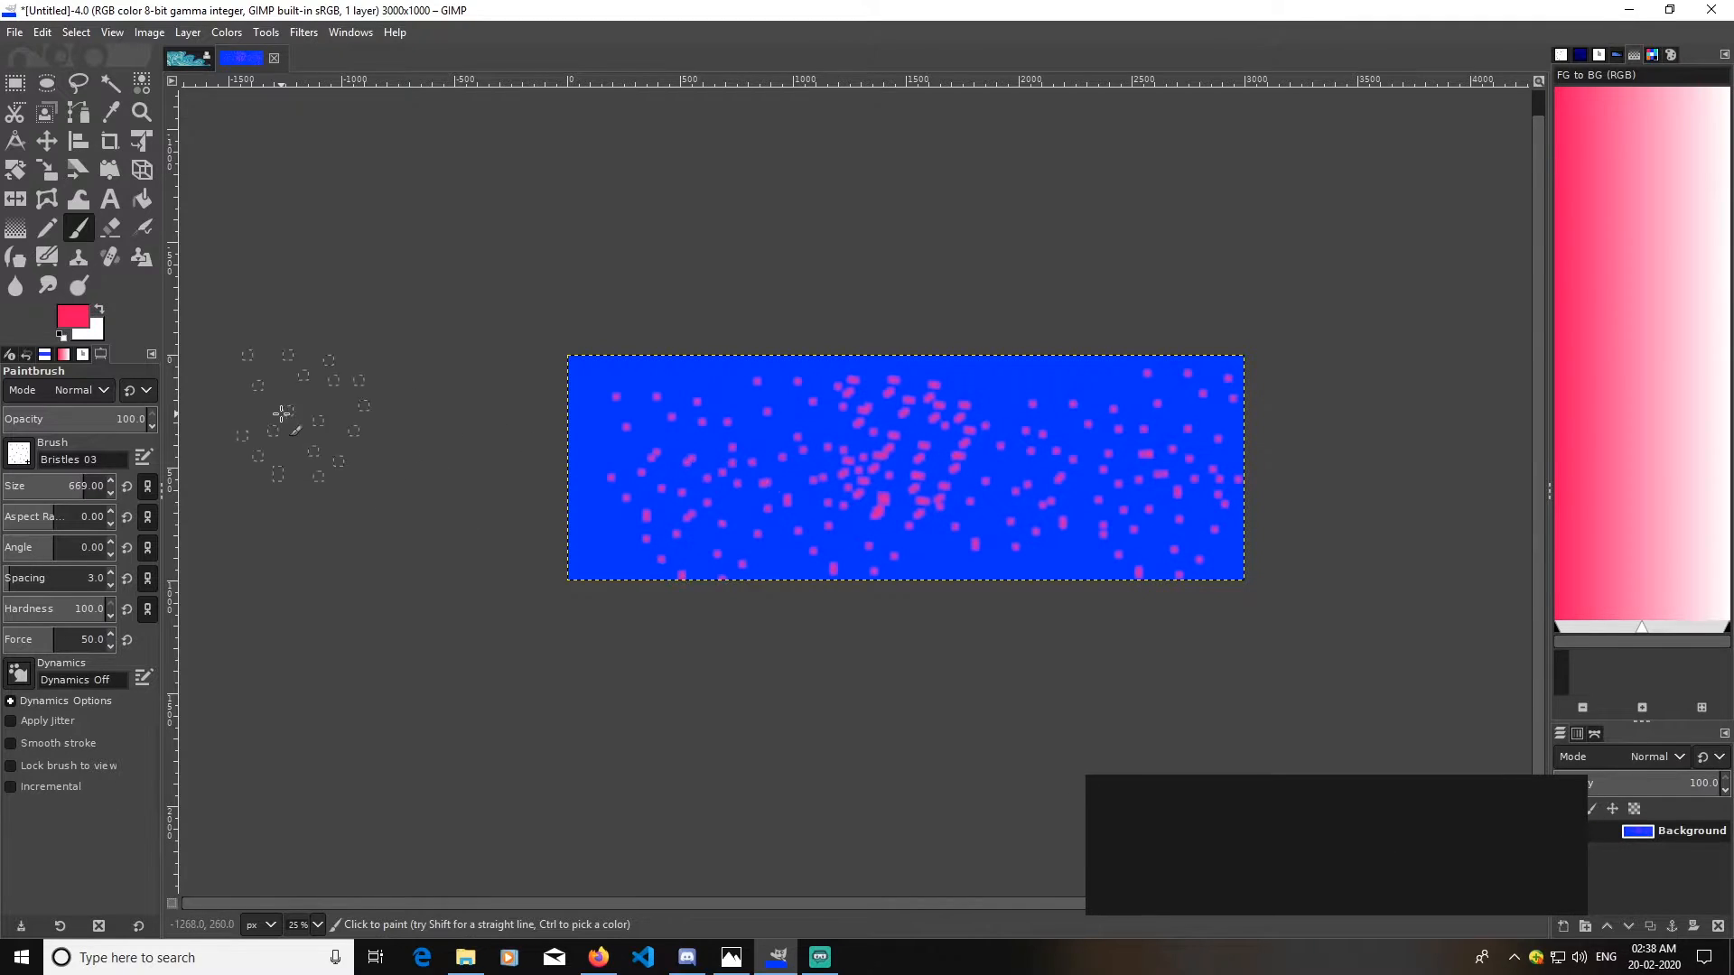
- Set the foreground color to teal 02e8af and paint bristle strokes and dabs across the canvas among the pink dots
left_click(73, 316)
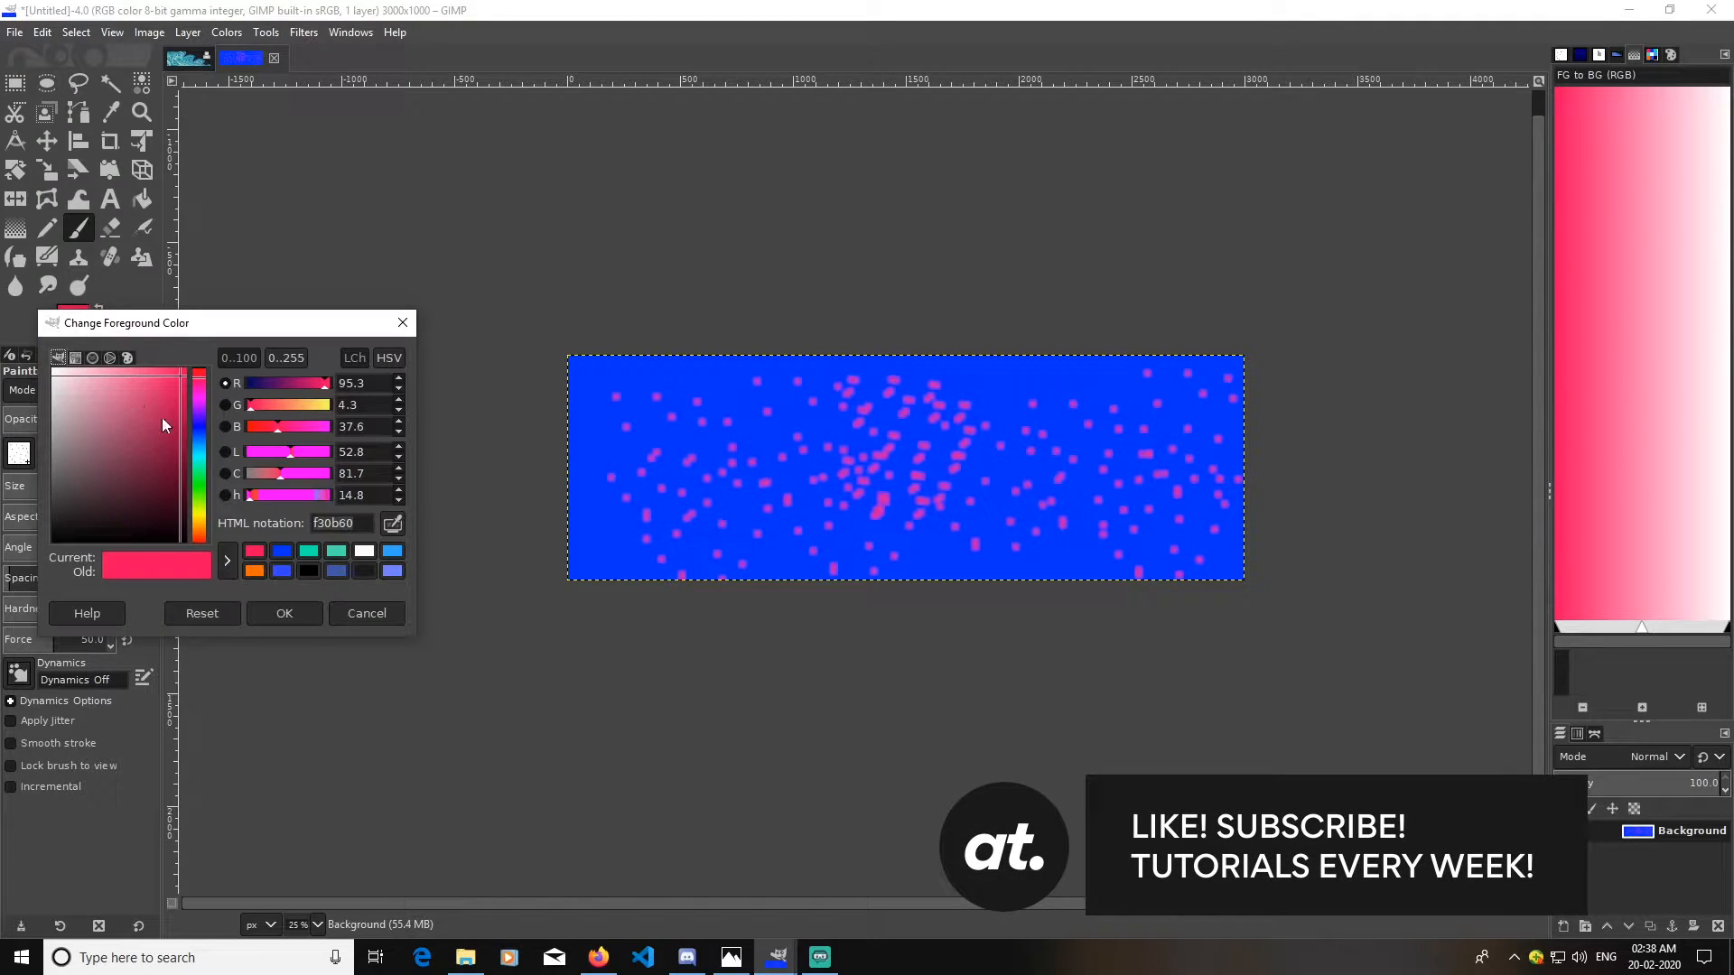
left_click(308, 551)
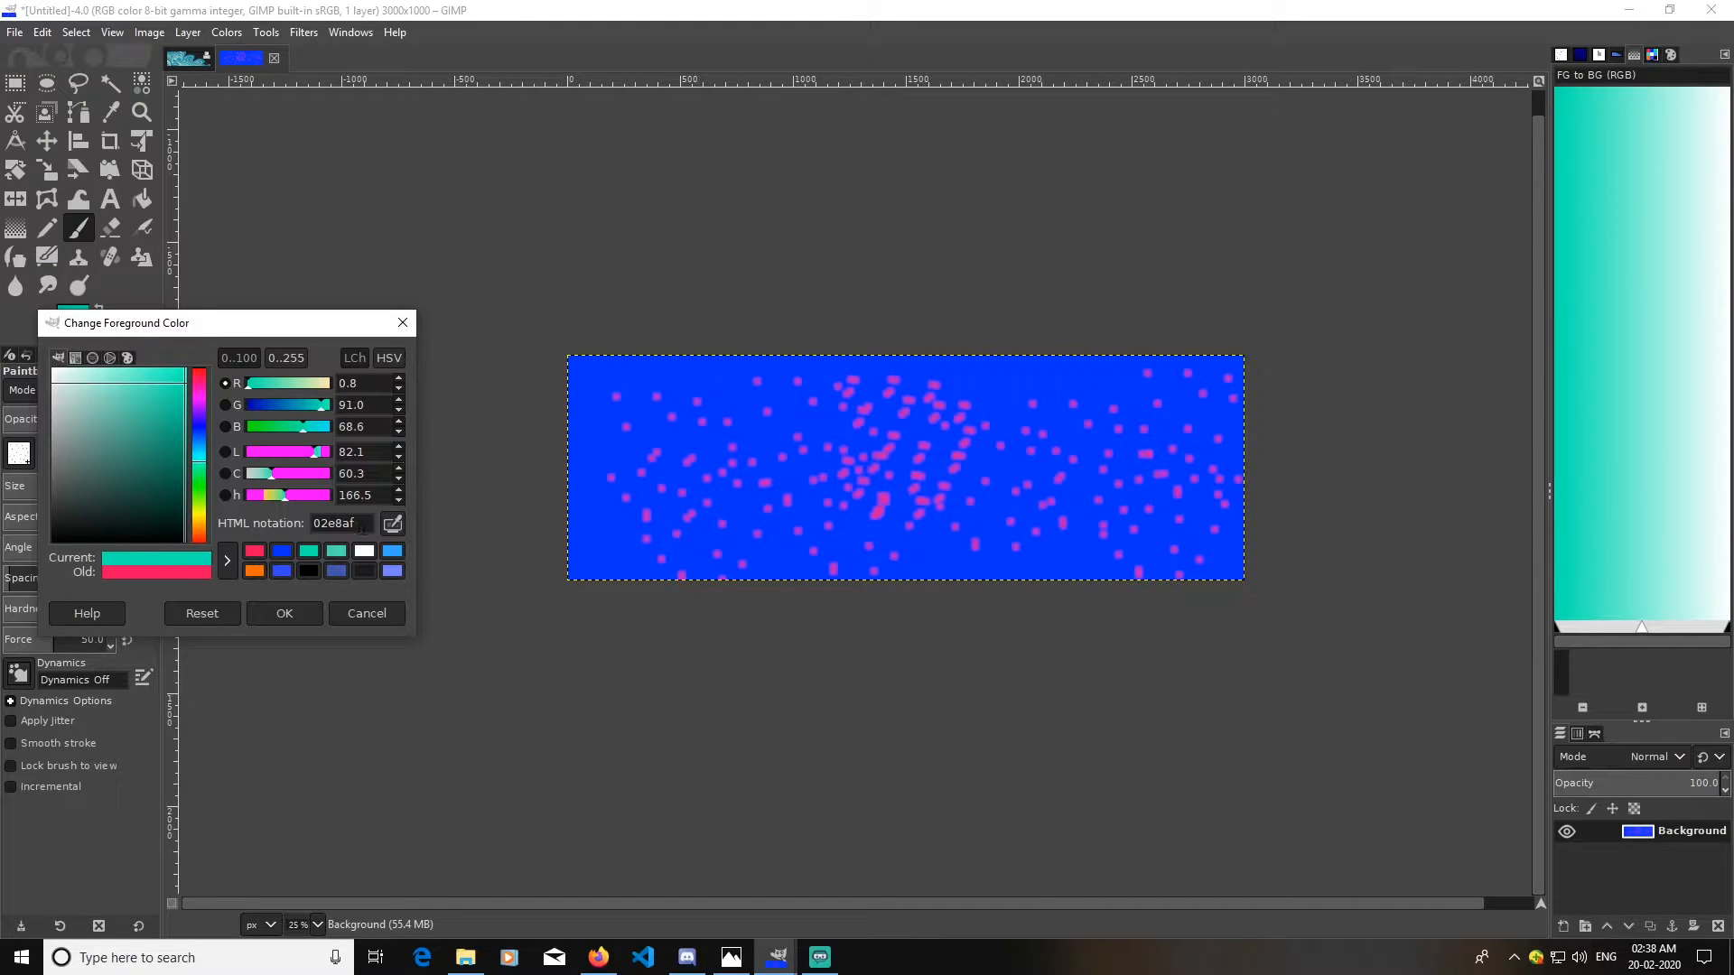
left_click(284, 613)
left_click_drag(658, 476, 750, 424)
left_click(1142, 461)
left_click(1162, 441)
left_click_drag(1188, 494, 1183, 519)
left_click(888, 521)
left_click(705, 533)
left_click(934, 527)
left_click(1027, 425)
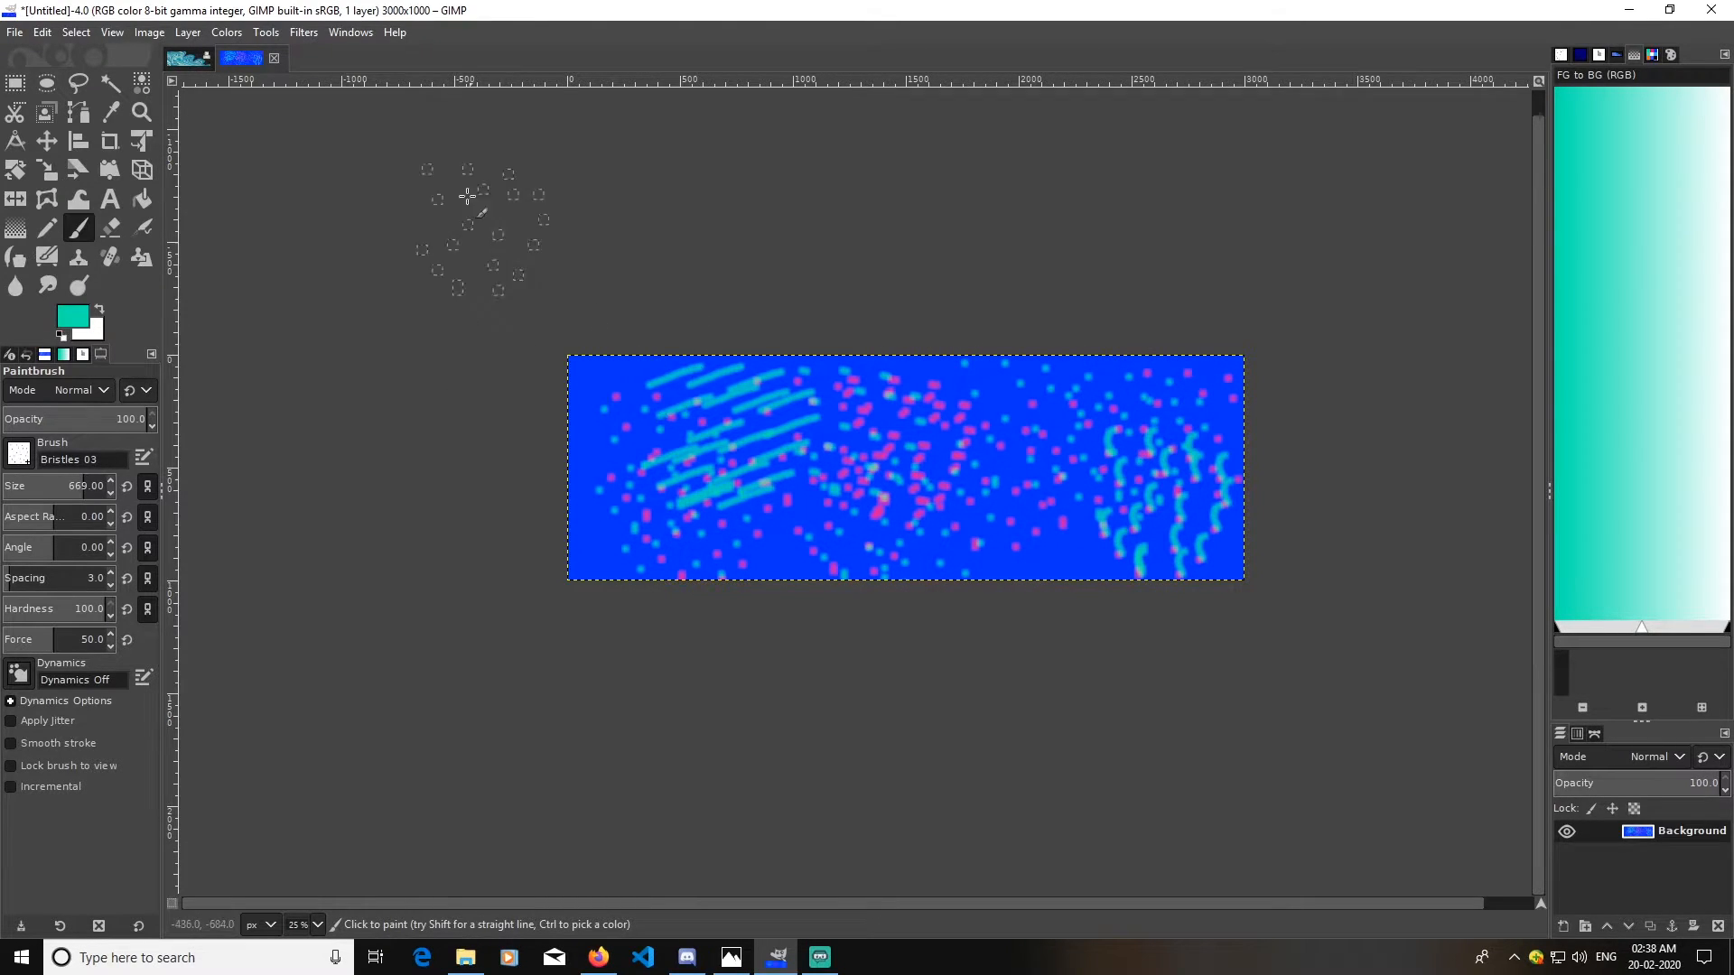
- Apply a Gaussian Blur of 10.15 in both X and Y to the painted layer
left_click(304, 32)
mouse_move(363, 181)
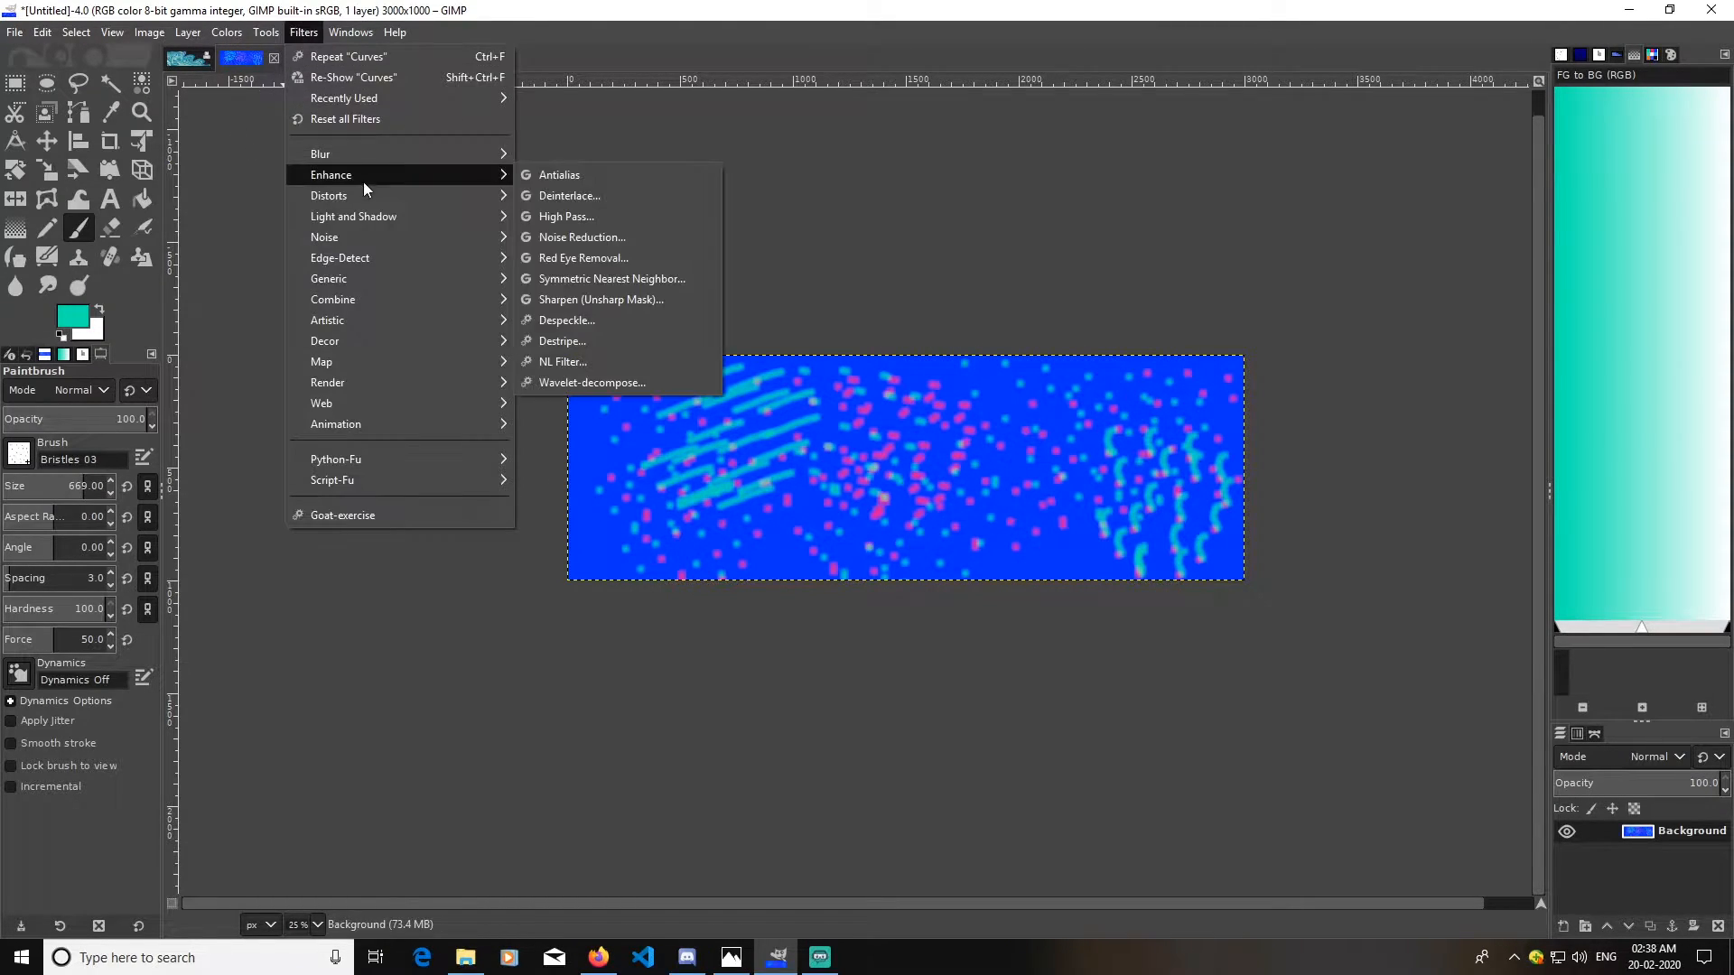
left_click(572, 157)
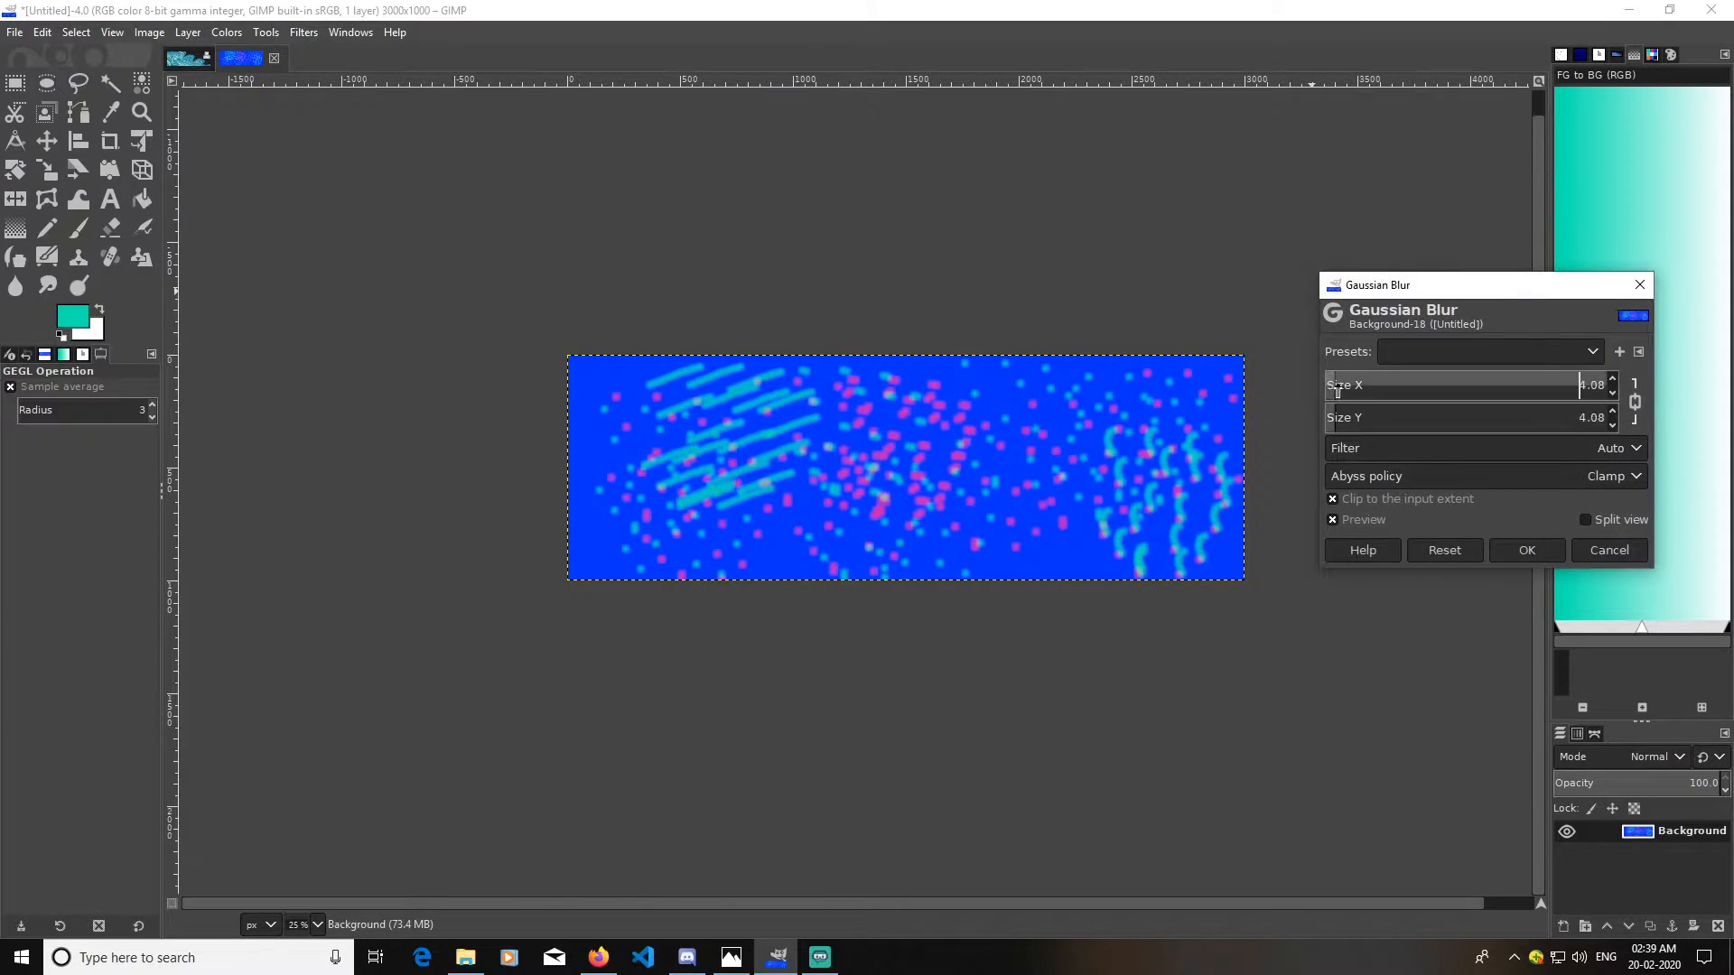
left_click_drag(1341, 390, 1351, 396)
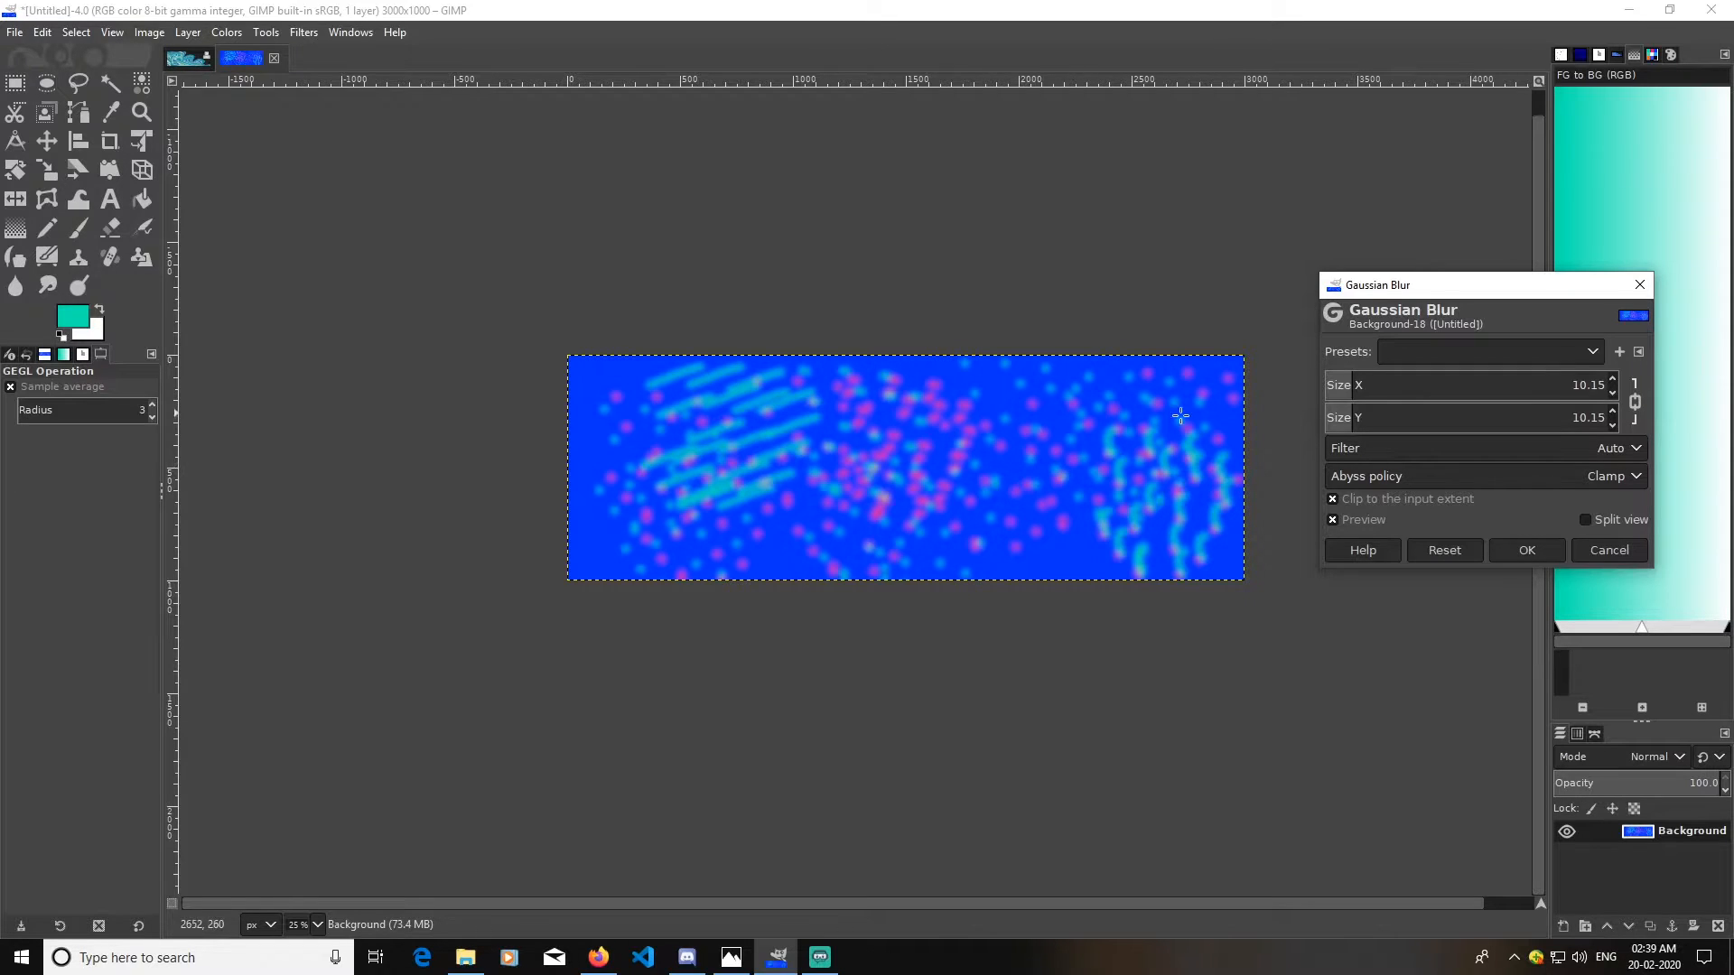
left_click(1526, 550)
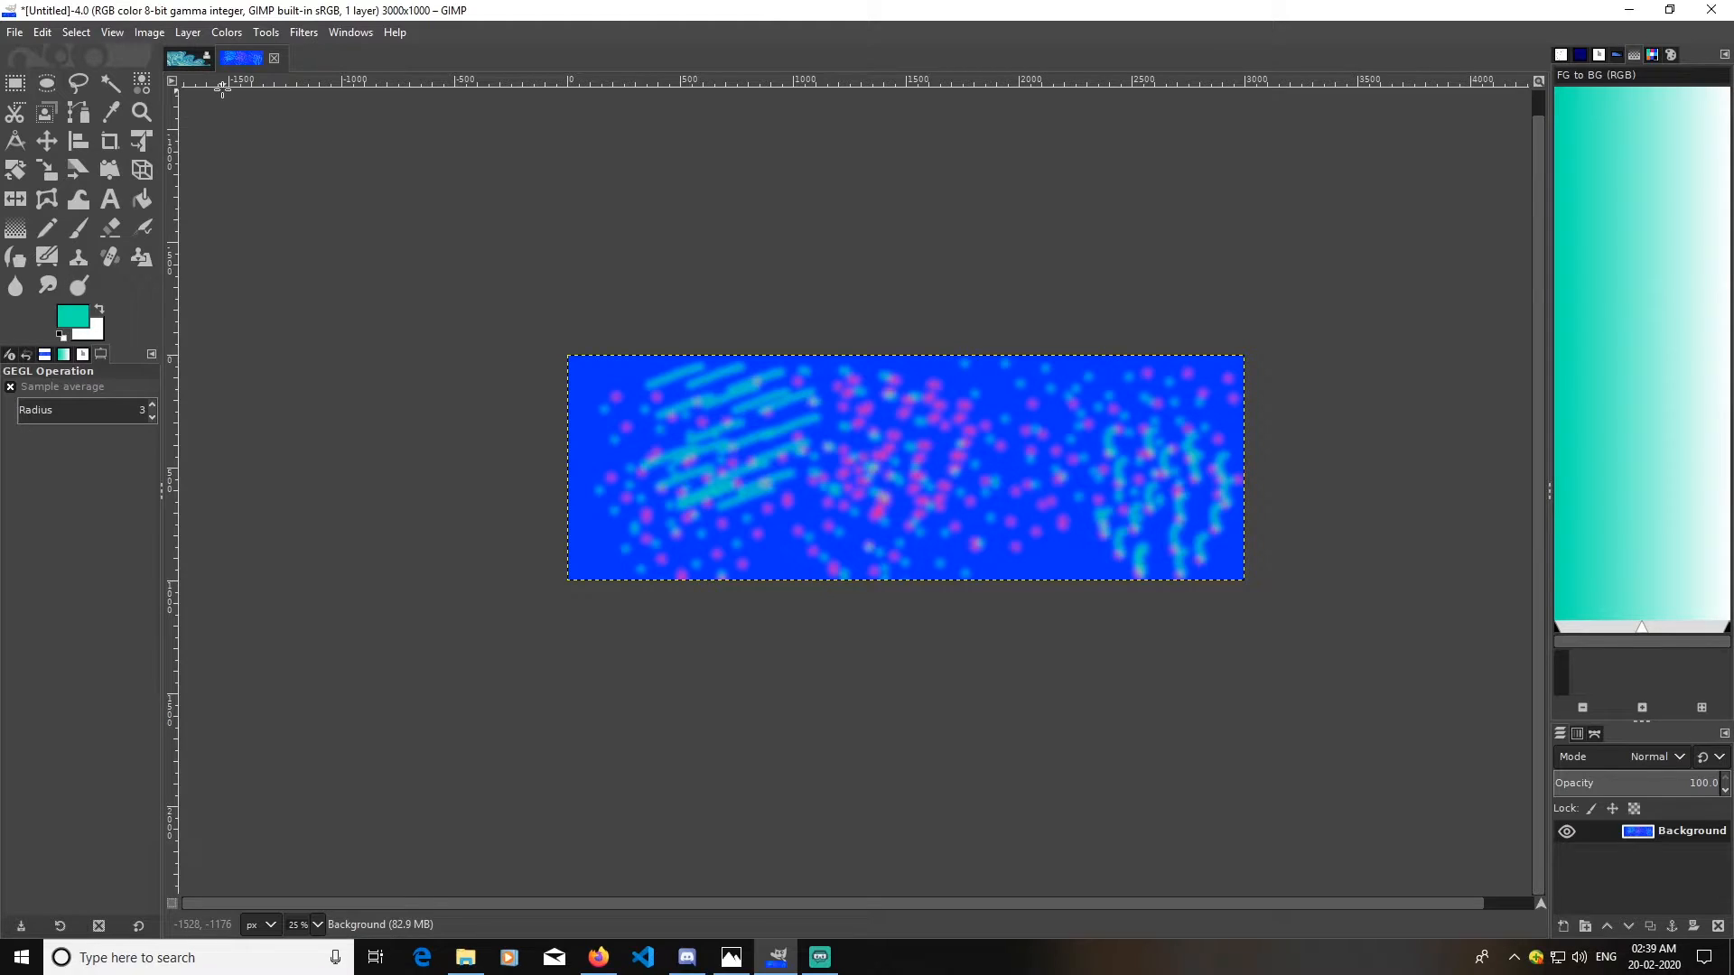
- Apply the Whirl and Pinch distortion with whirl 447.9, pinch 0.930 and radius 1.930
left_click(295, 34)
mouse_move(392, 199)
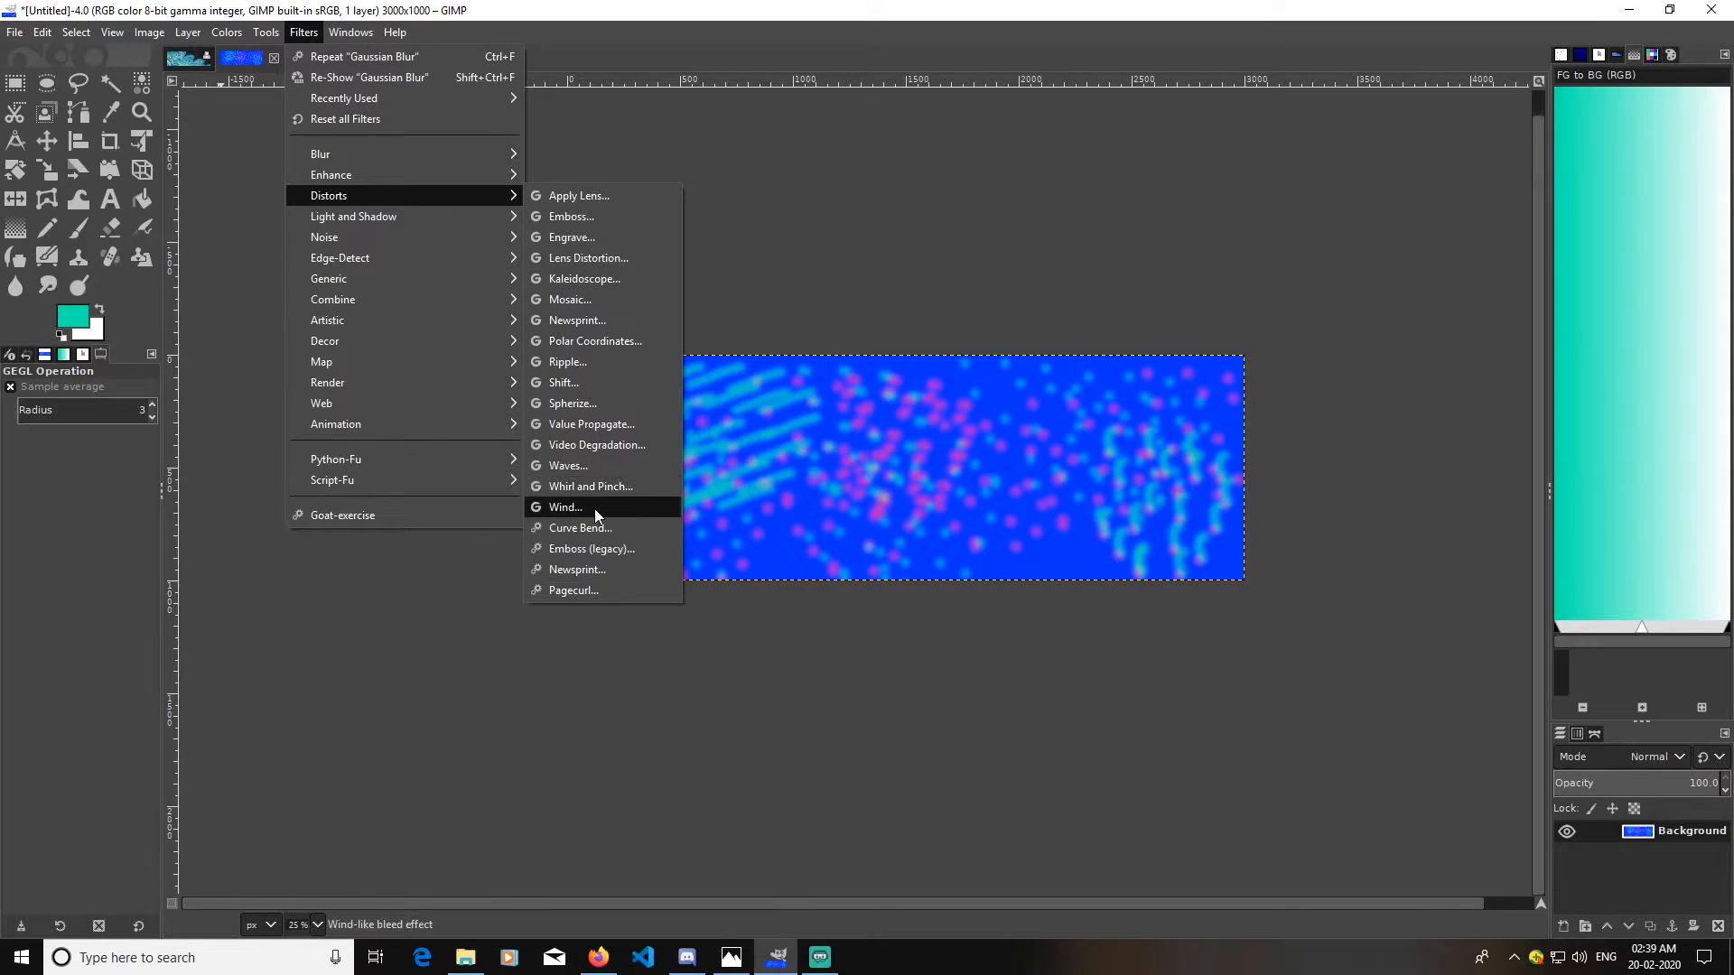
left_click(605, 488)
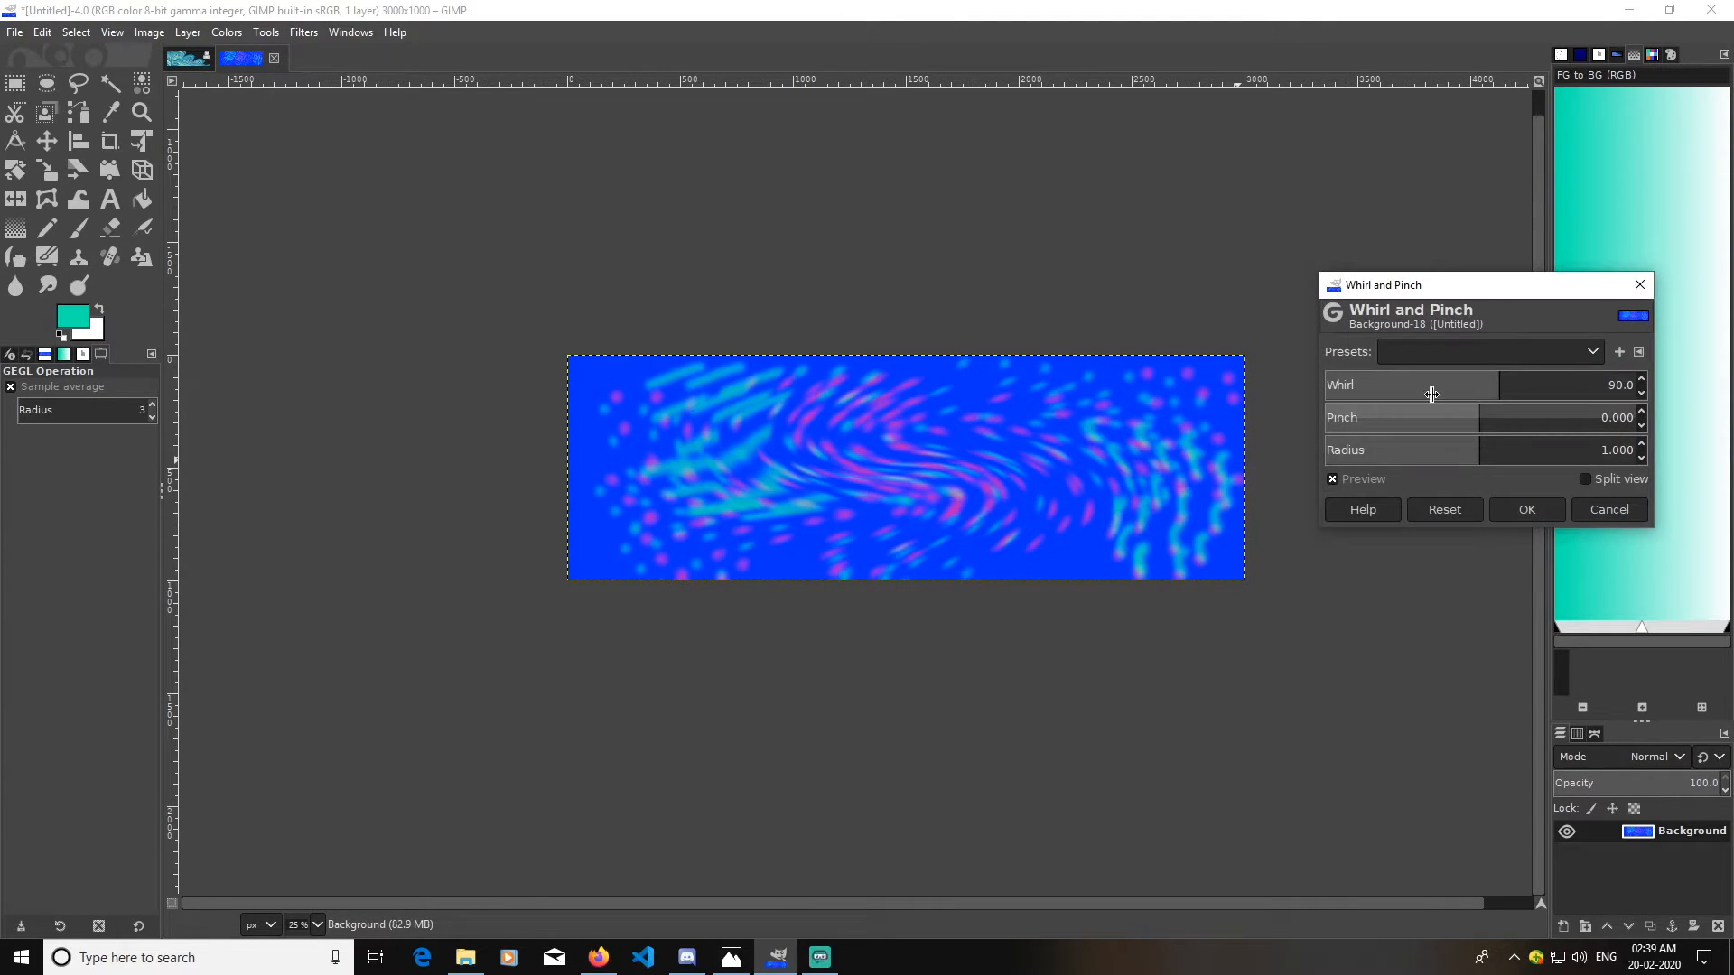
left_click_drag(1482, 417, 1623, 425)
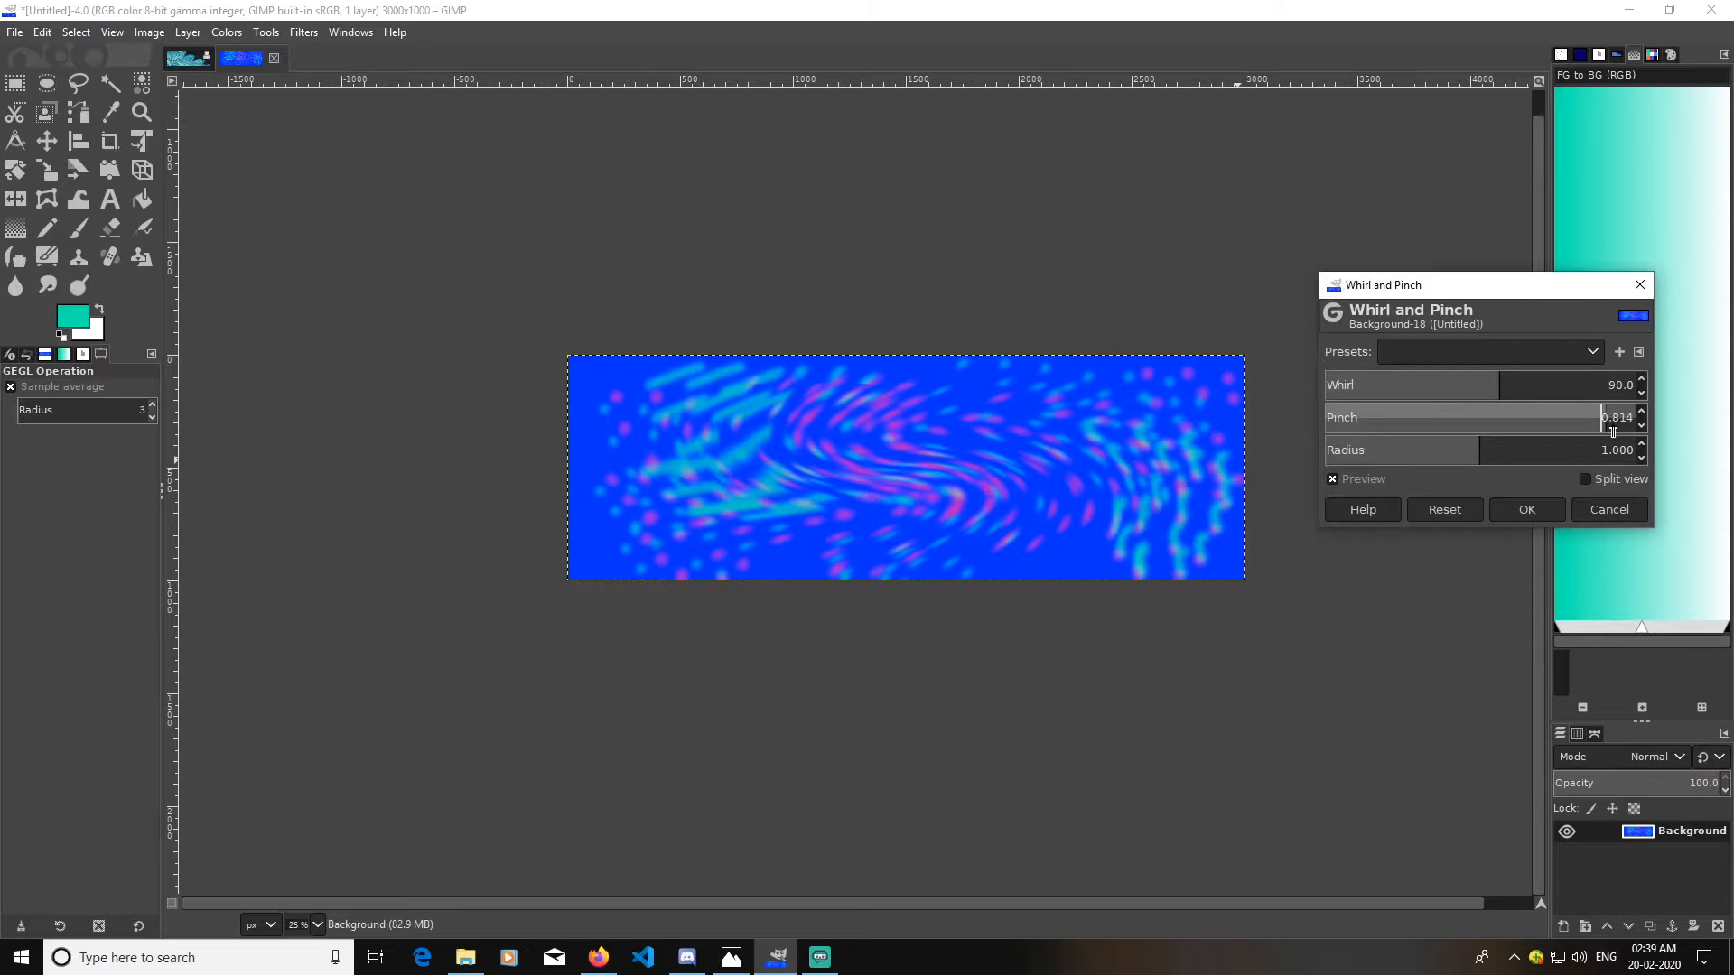
left_click_drag(1482, 458, 1601, 456)
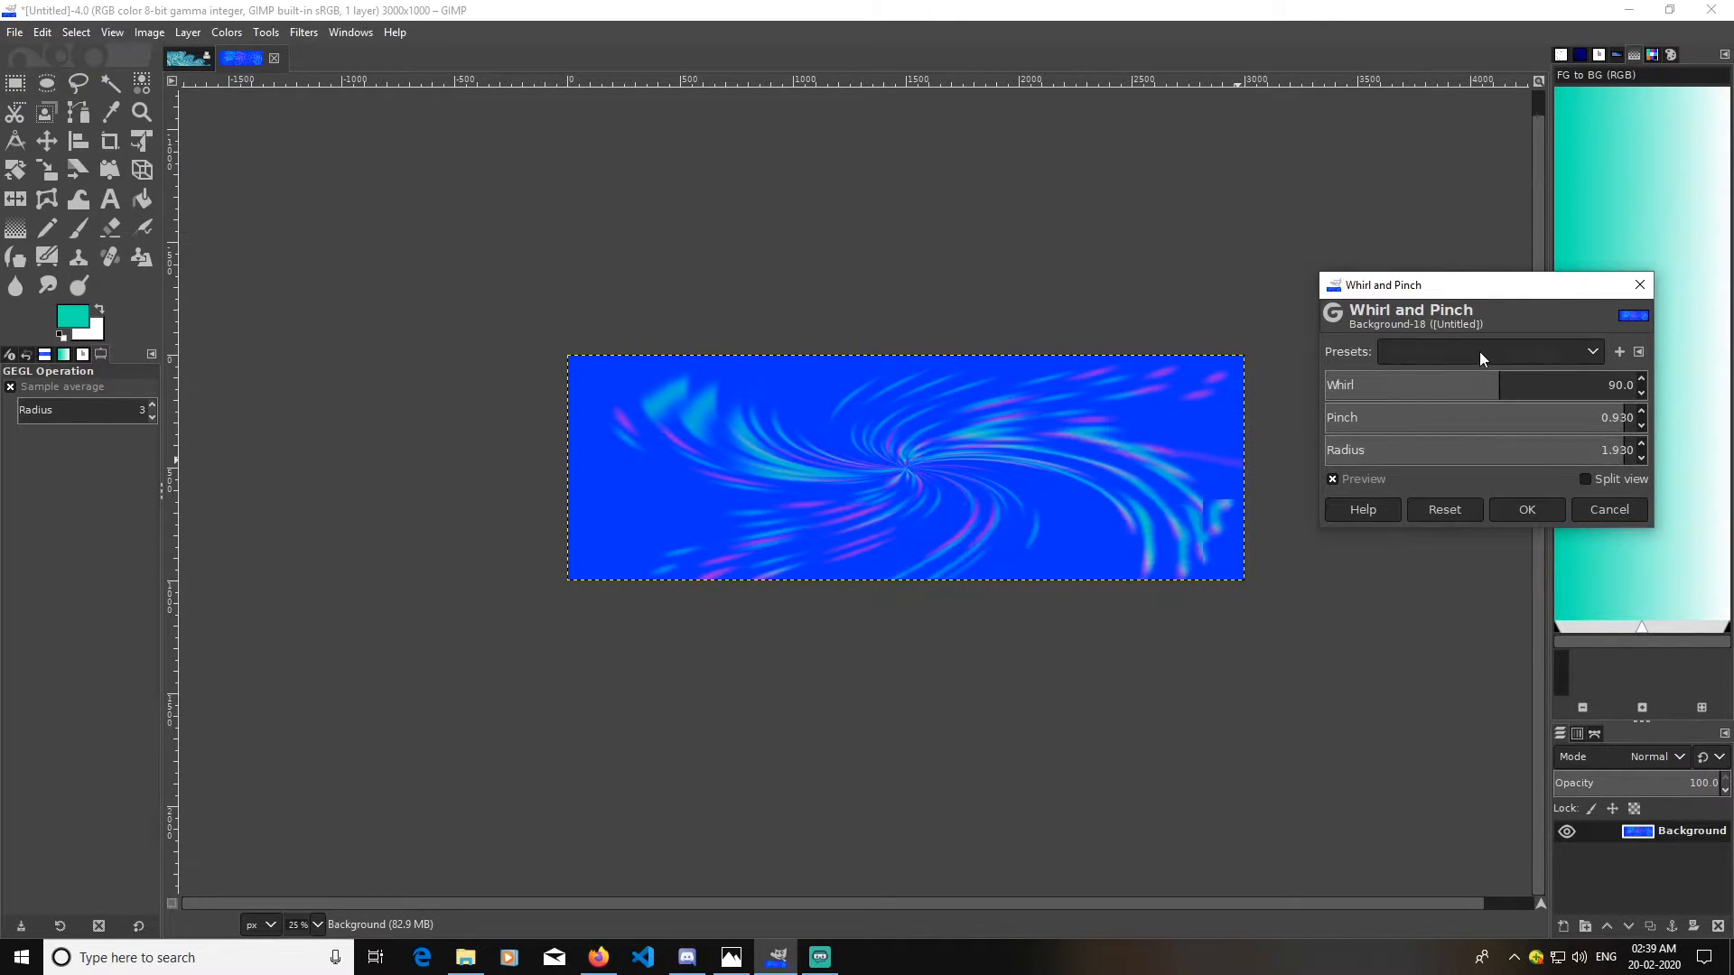
mouse_move(1502, 385)
left_mouse_down()
mouse_move(1602, 386)
mouse_move(1577, 391)
left_mouse_up()
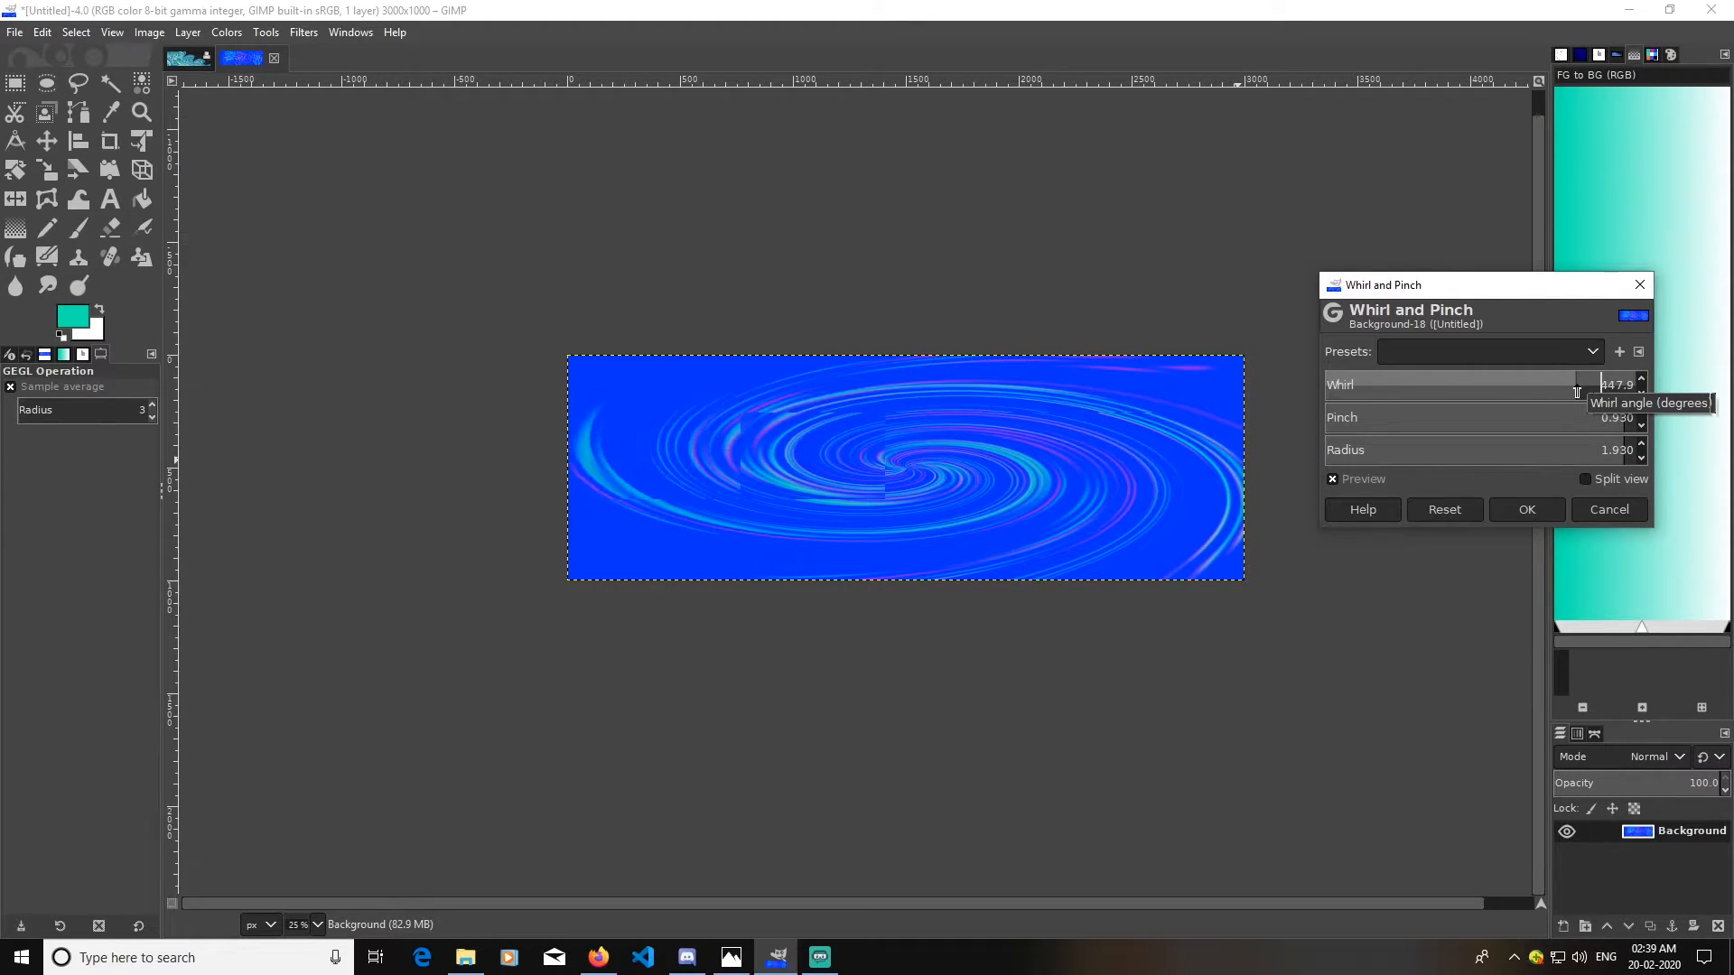
left_click(1524, 511)
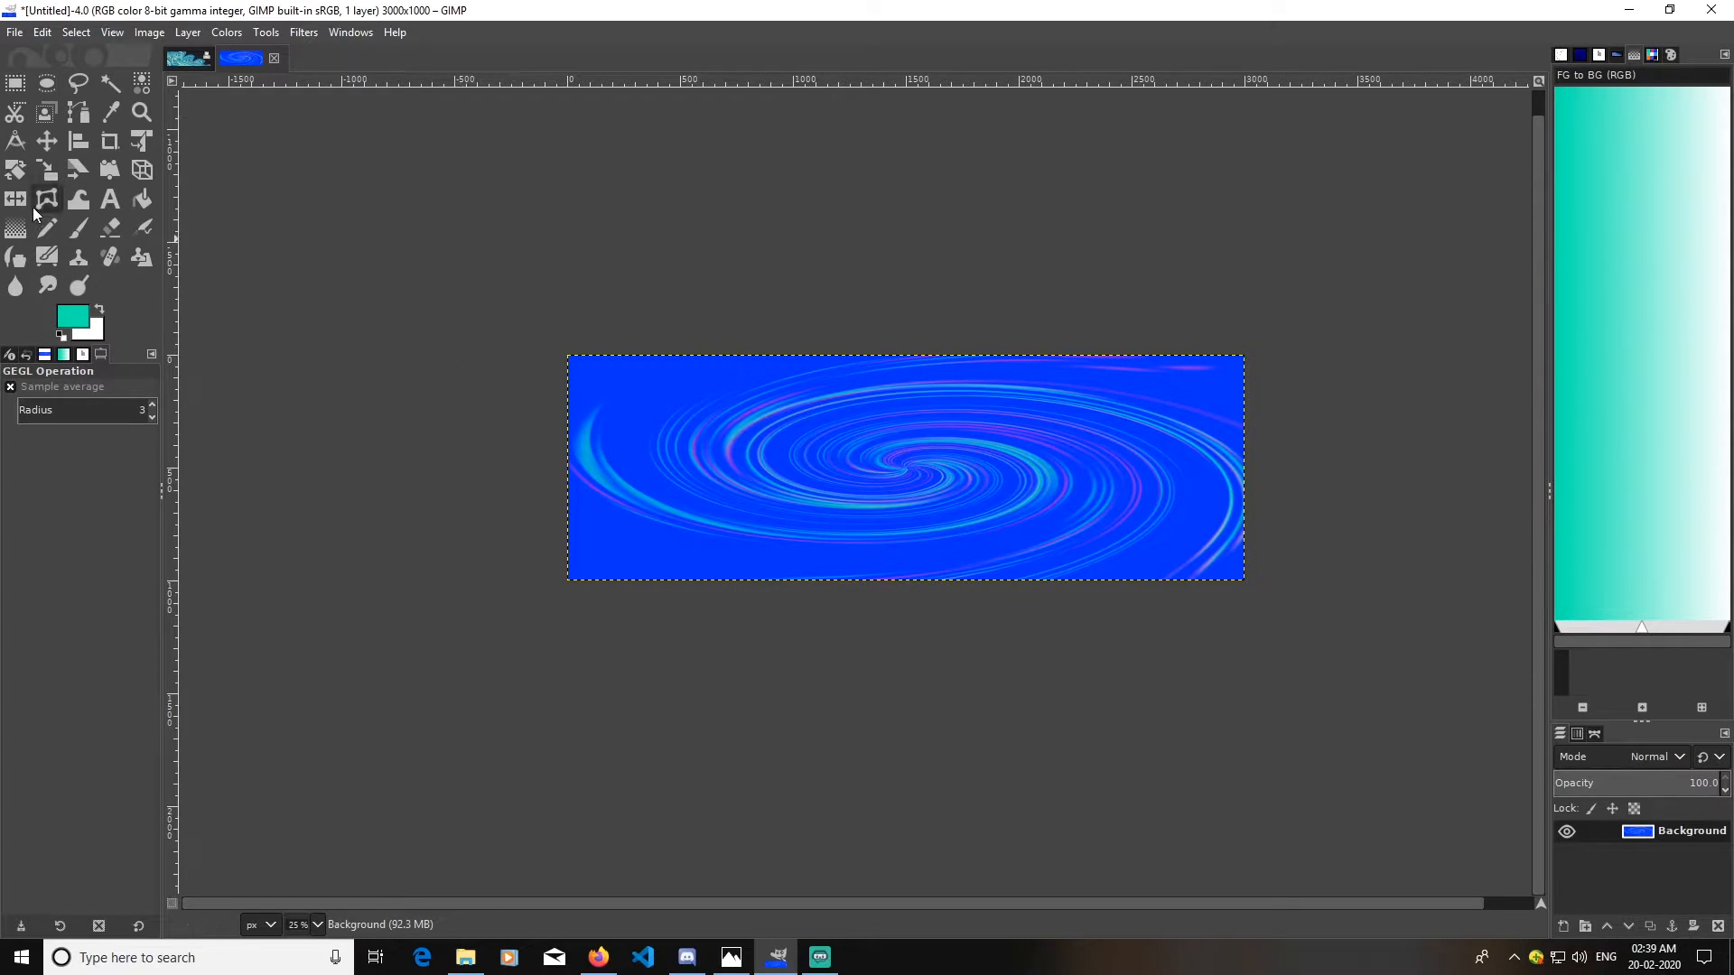
- Push the spiral into irregular liquid-like waves across the whole canvas with Warp Transform and commit the warp
left_click(79, 199)
mouse_move(888, 430)
left_mouse_down()
mouse_move(701, 418)
mouse_move(776, 437)
mouse_move(619, 412)
mouse_move(711, 419)
mouse_move(652, 382)
mouse_move(817, 409)
mouse_move(610, 400)
mouse_move(748, 477)
mouse_move(659, 540)
mouse_move(705, 468)
mouse_move(608, 524)
mouse_move(634, 480)
mouse_move(604, 528)
mouse_move(824, 522)
mouse_move(567, 485)
mouse_move(799, 531)
mouse_move(584, 576)
mouse_move(637, 515)
mouse_move(542, 554)
mouse_move(635, 522)
mouse_move(642, 499)
mouse_move(635, 517)
mouse_move(663, 511)
mouse_move(598, 552)
mouse_move(696, 522)
mouse_move(670, 570)
mouse_move(726, 533)
mouse_move(783, 542)
mouse_move(781, 569)
mouse_move(715, 497)
mouse_move(677, 549)
mouse_move(612, 509)
mouse_move(584, 560)
mouse_move(599, 468)
mouse_move(567, 473)
mouse_move(765, 524)
mouse_move(734, 543)
mouse_move(840, 517)
mouse_move(905, 571)
mouse_move(718, 547)
mouse_move(850, 535)
mouse_move(922, 578)
mouse_move(854, 505)
mouse_move(917, 634)
mouse_move(903, 569)
mouse_move(854, 518)
mouse_move(856, 554)
mouse_move(911, 543)
mouse_move(947, 571)
mouse_move(974, 516)
mouse_move(1079, 577)
mouse_move(1096, 494)
mouse_move(1175, 573)
mouse_move(1168, 505)
mouse_move(1197, 453)
mouse_move(1194, 492)
mouse_move(1106, 384)
mouse_move(1192, 372)
mouse_move(815, 430)
mouse_move(781, 460)
mouse_move(854, 465)
mouse_move(940, 398)
mouse_move(1222, 388)
mouse_move(1111, 445)
mouse_move(1107, 484)
mouse_move(1071, 519)
left_mouse_up()
mouse_move(567, 448)
left_mouse_down()
mouse_move(608, 452)
mouse_move(642, 375)
mouse_move(859, 472)
mouse_move(724, 417)
left_mouse_up()
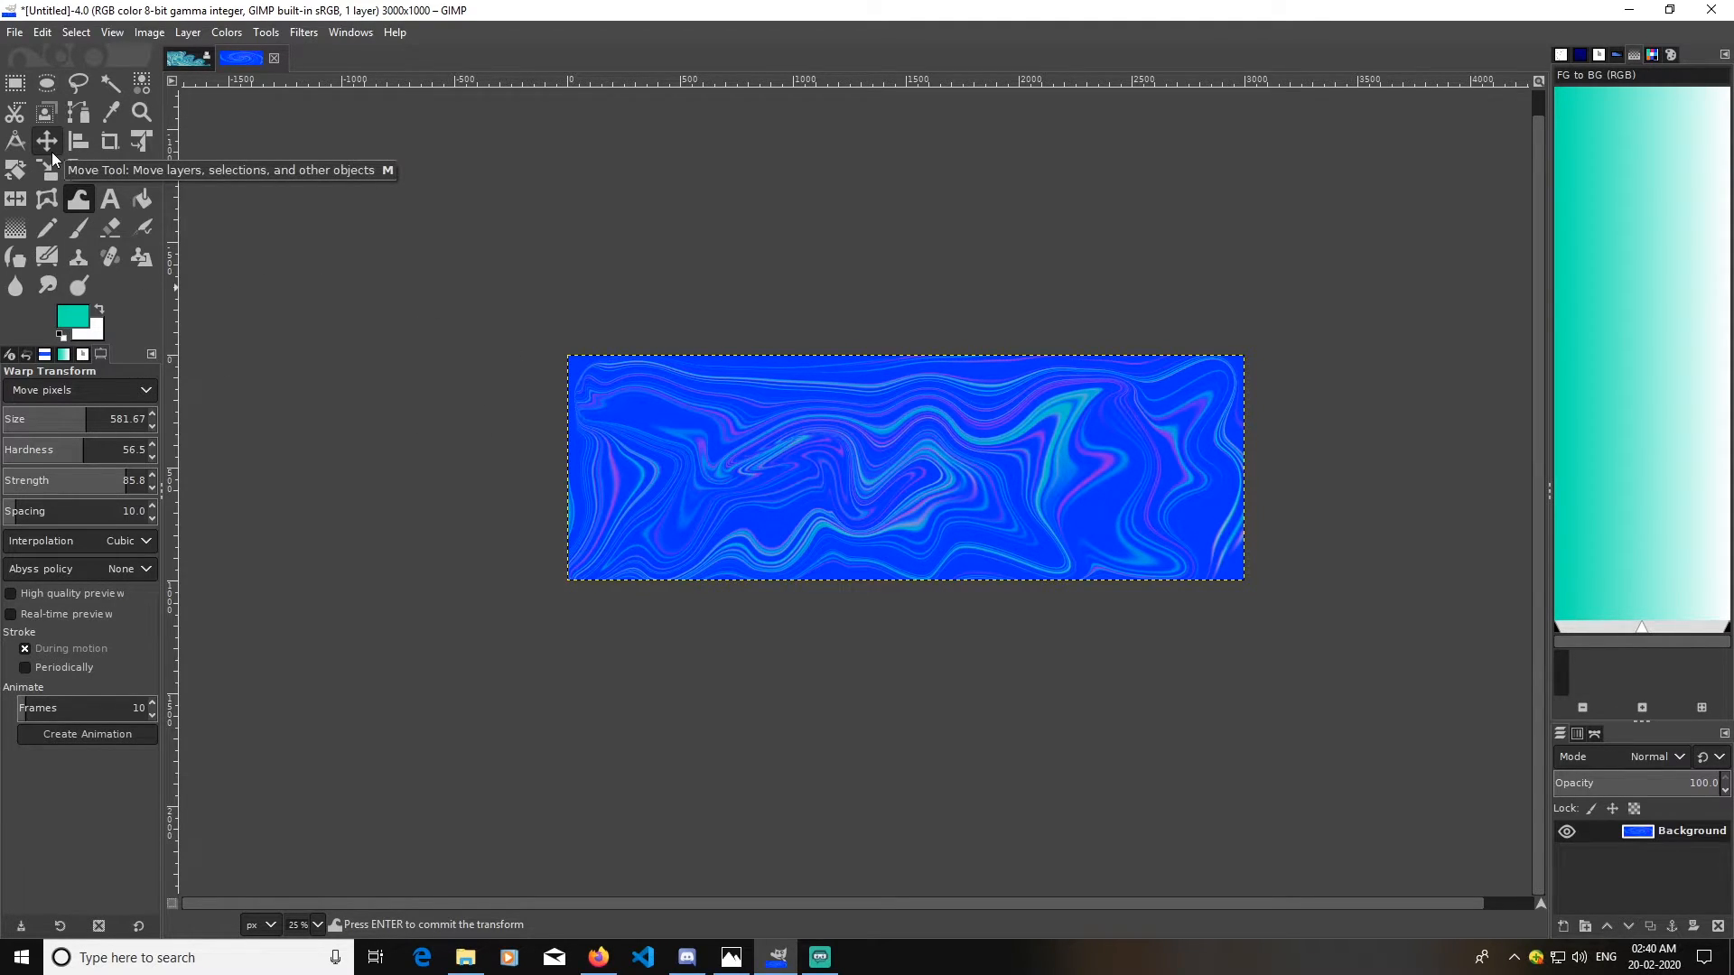
left_click(47, 141)
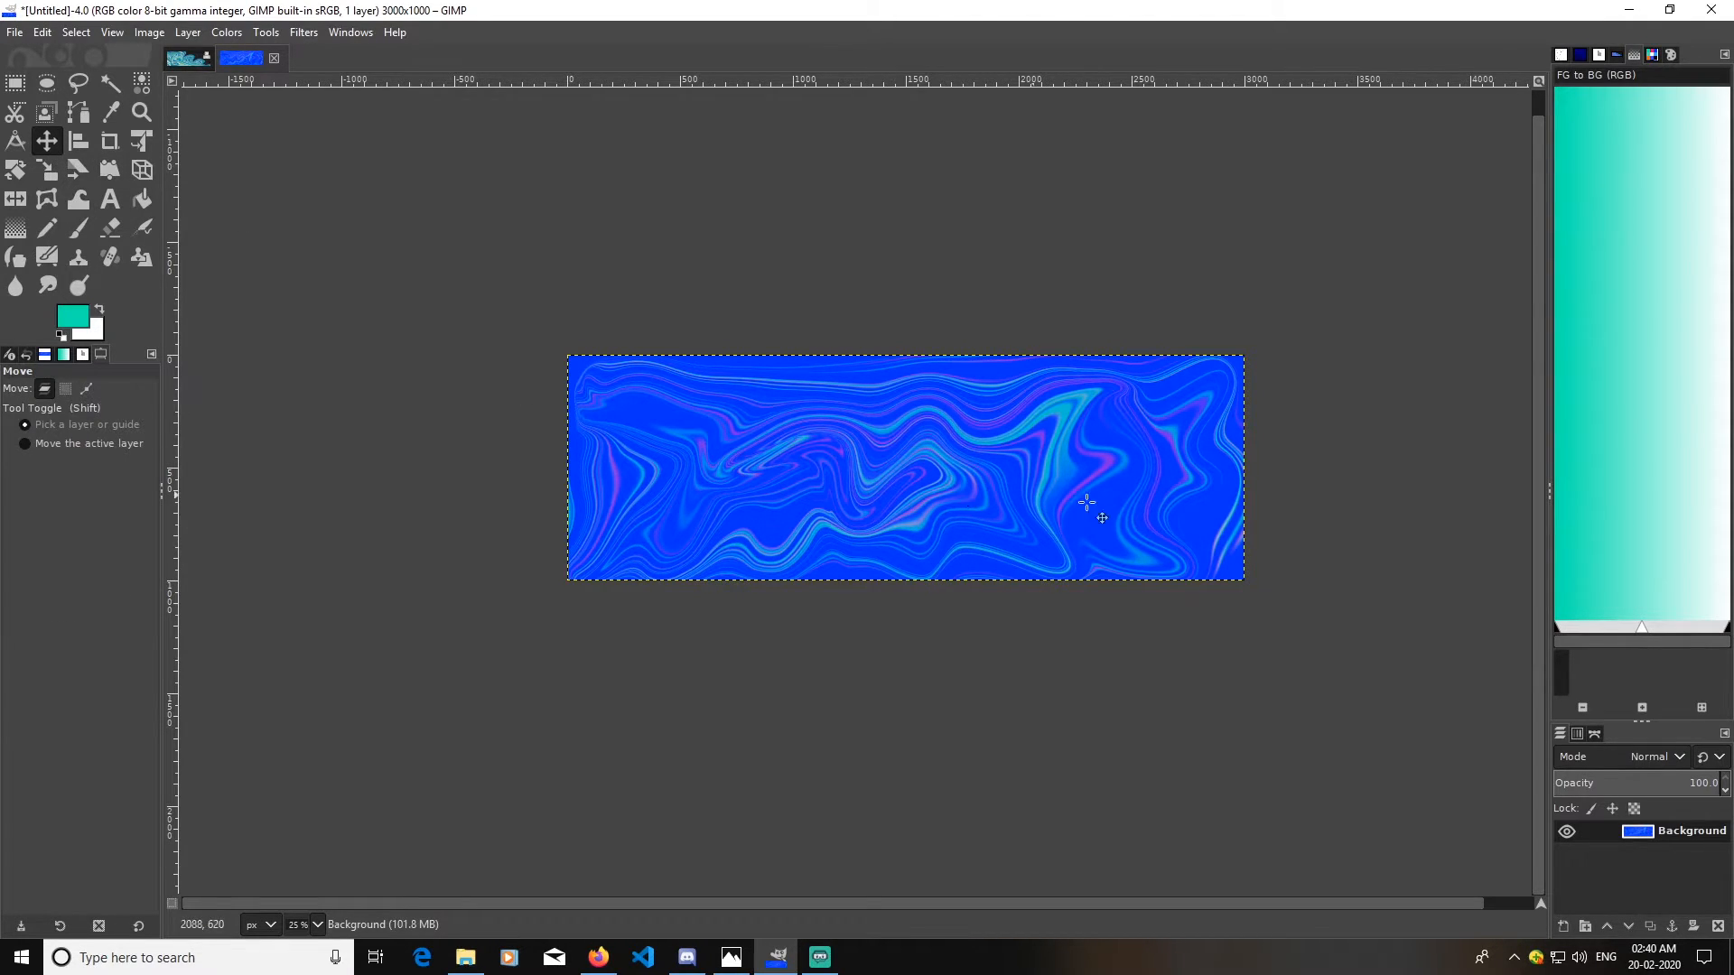
- Duplicate the warped layer, reset the colors to default black and white, and make the original lower layer active
left_click(1655, 929)
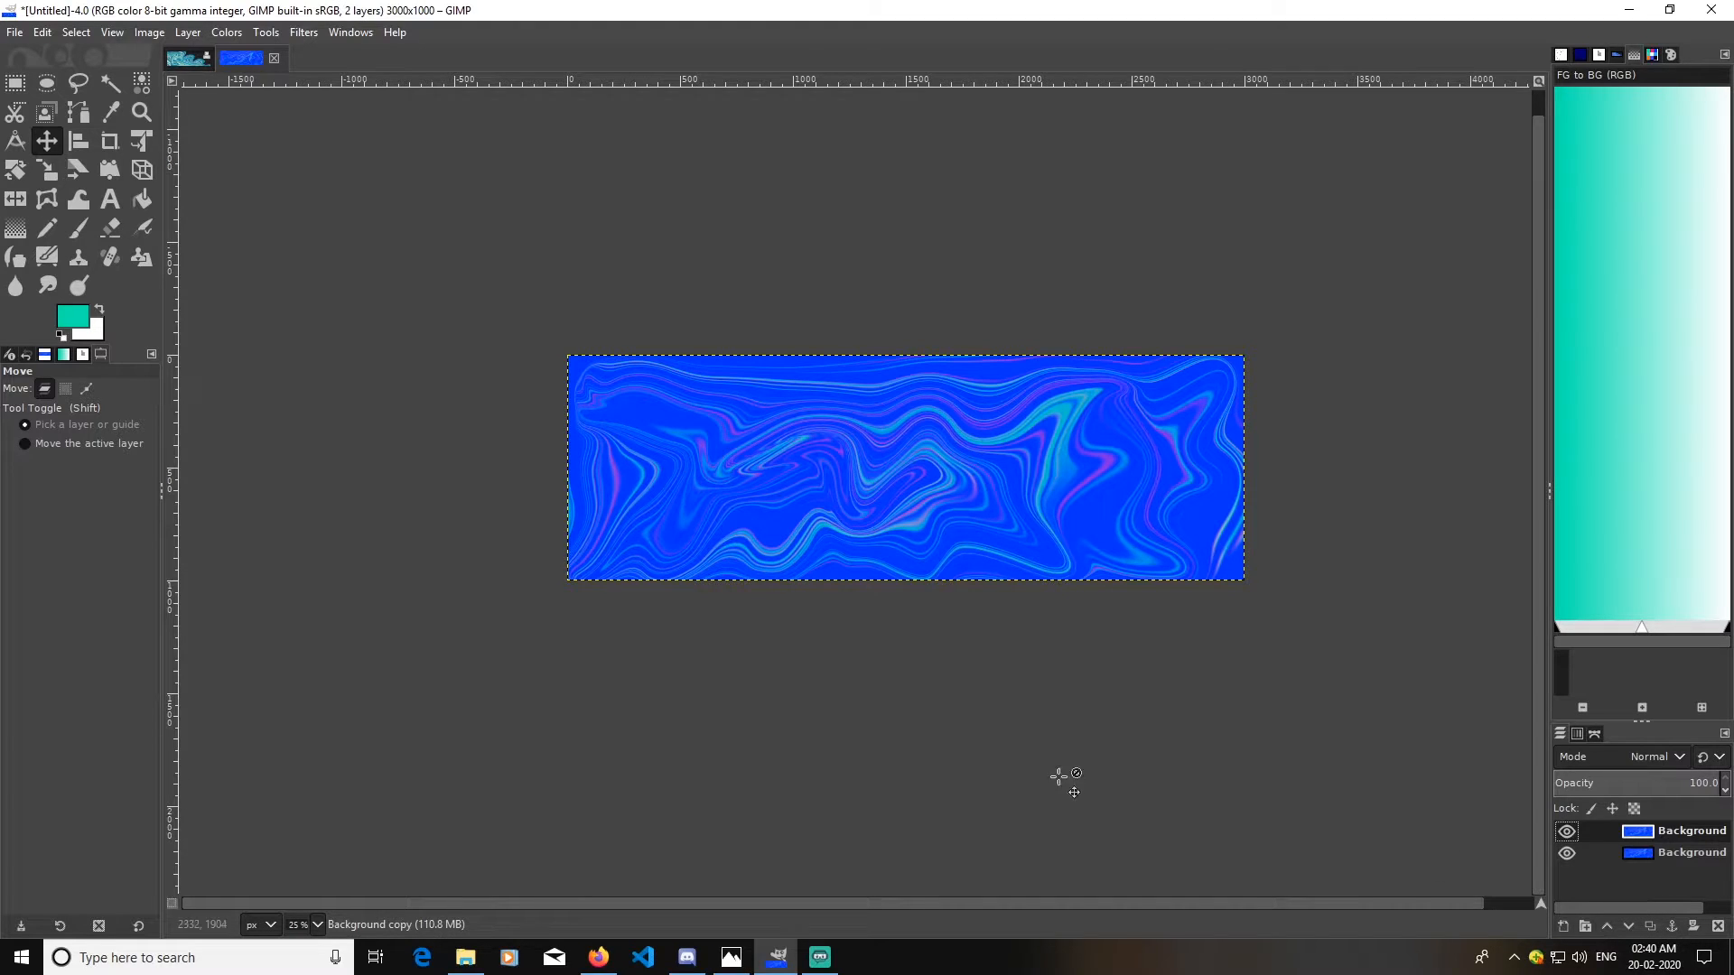
left_click(61, 335)
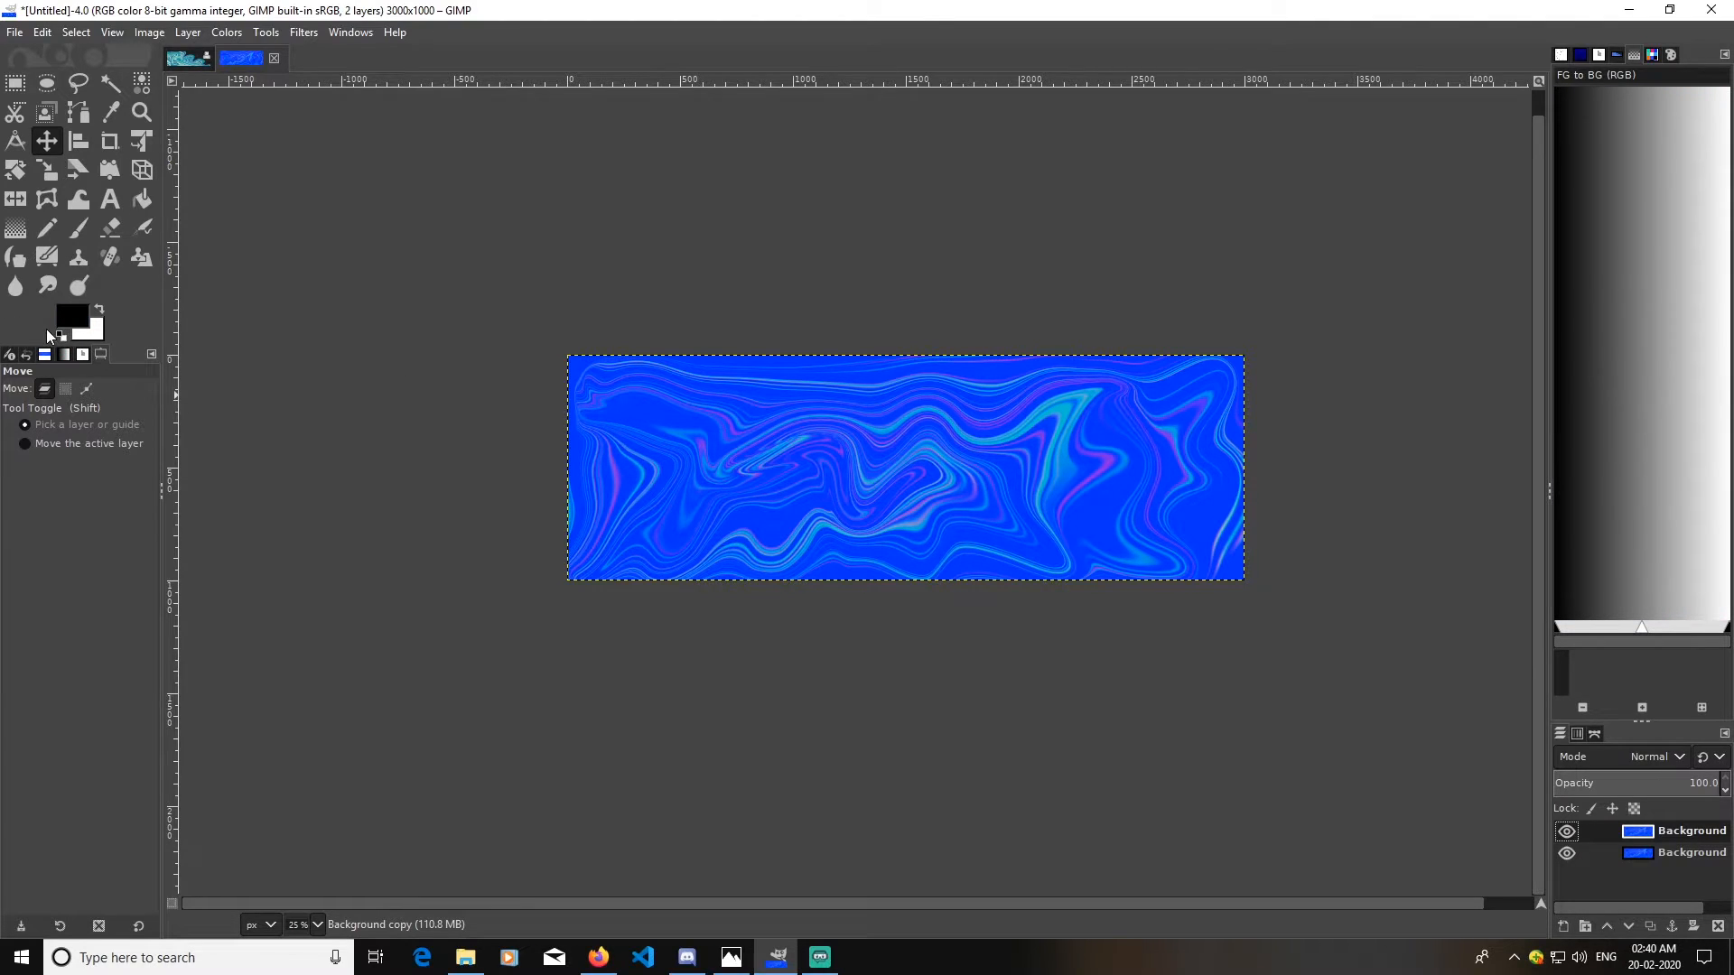
left_click(1650, 854)
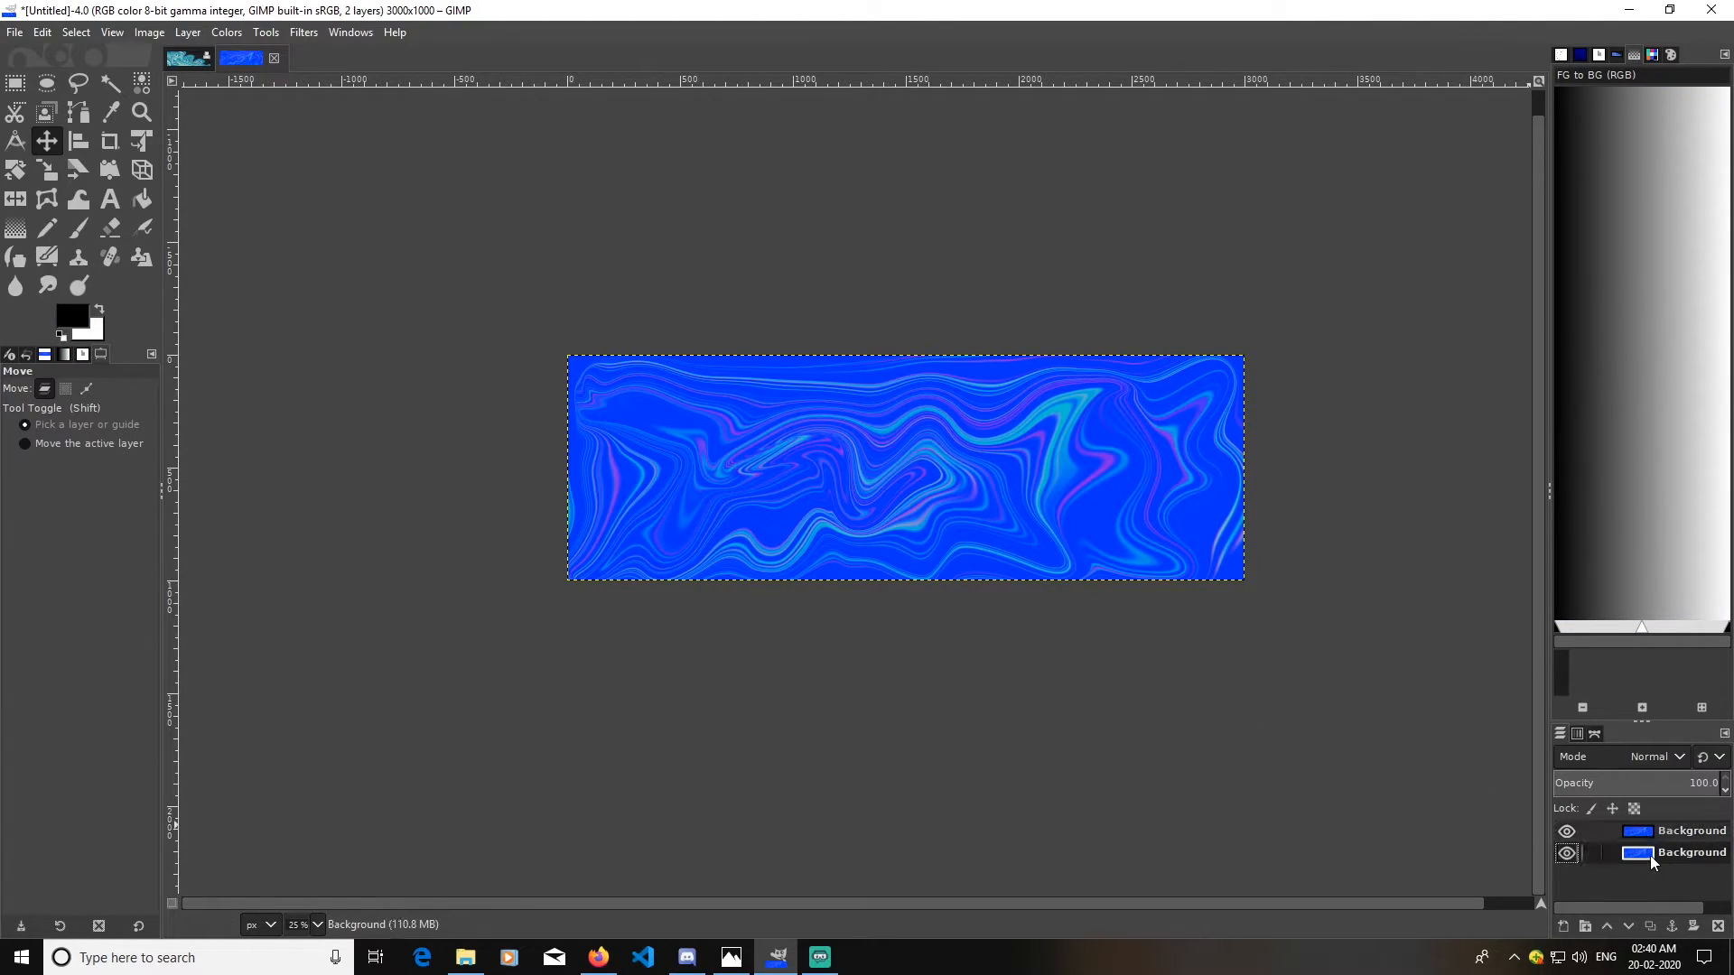
- Apply a Gradient Map with the black-to-white FG to BG (RGB) gradient to the lower layer and hide the blue copy
left_click(66, 358)
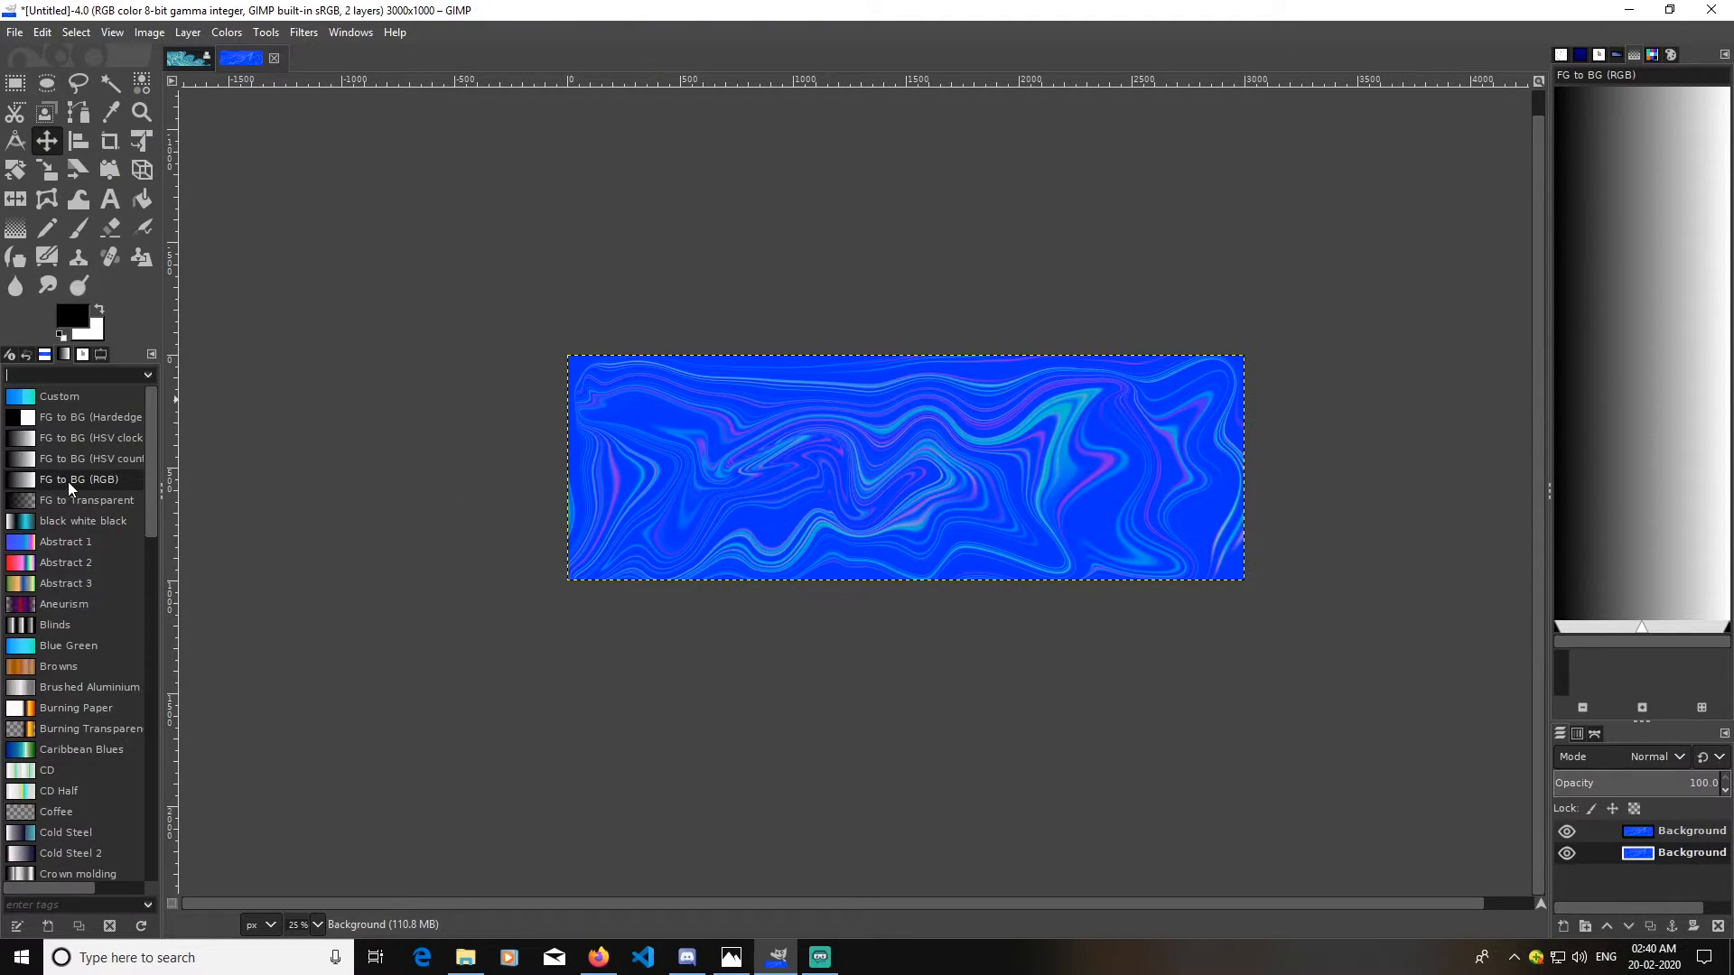
left_click(227, 31)
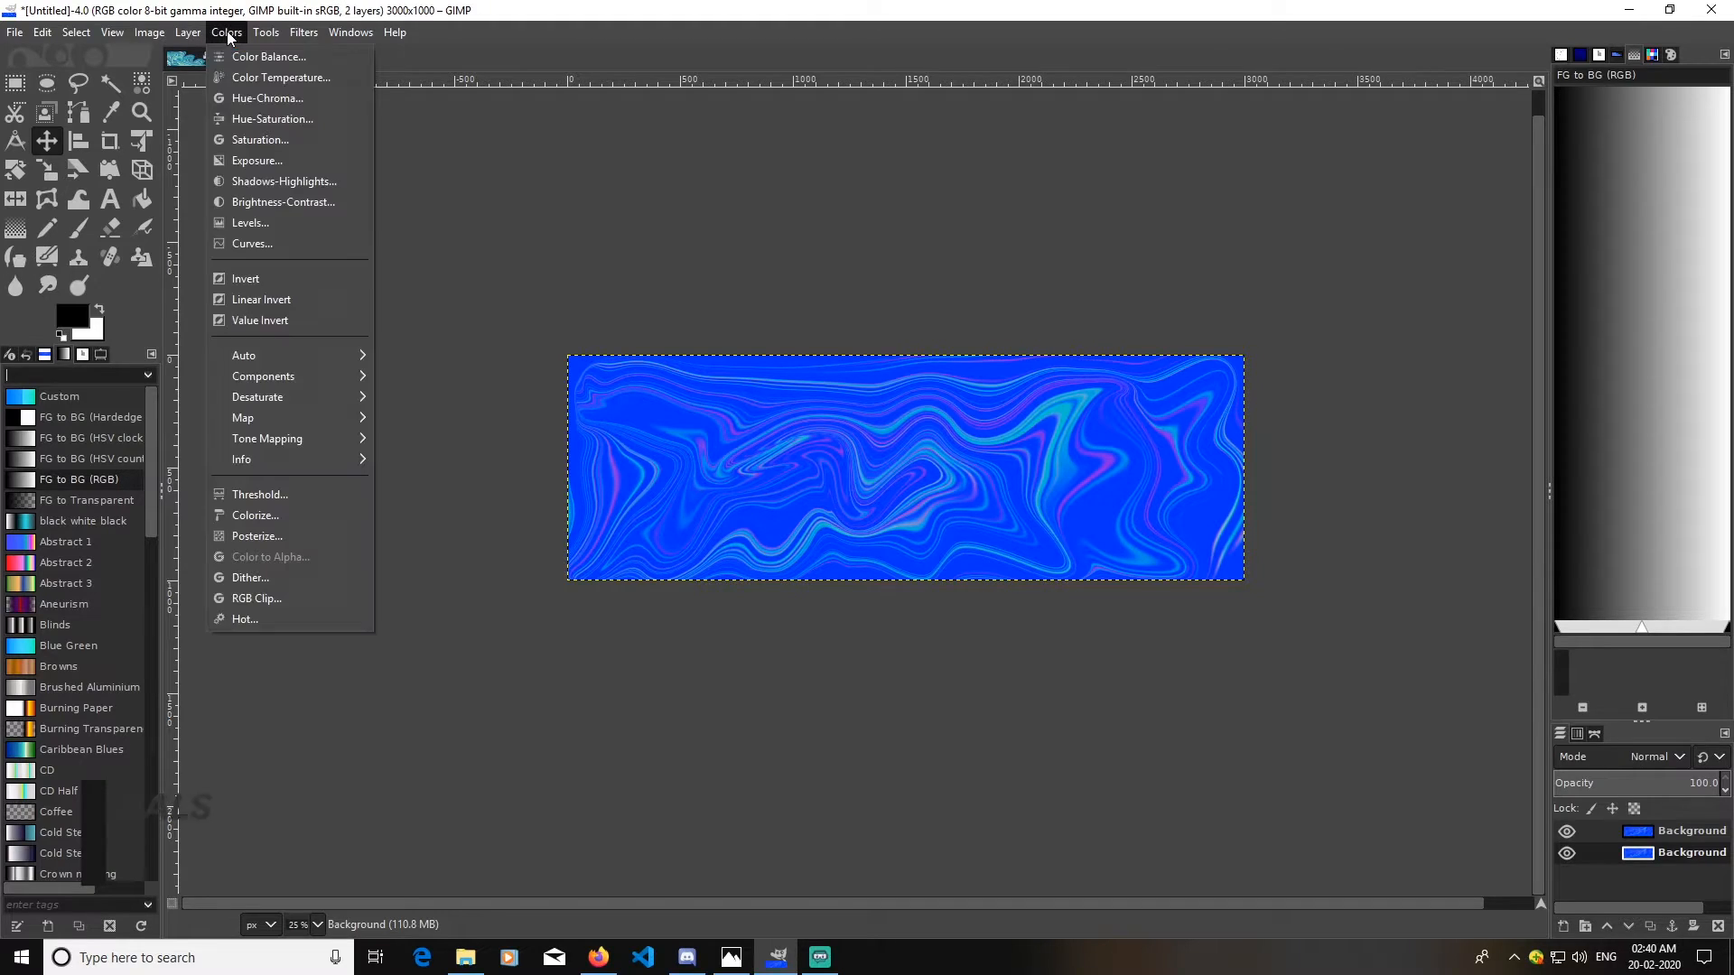
mouse_move(257, 438)
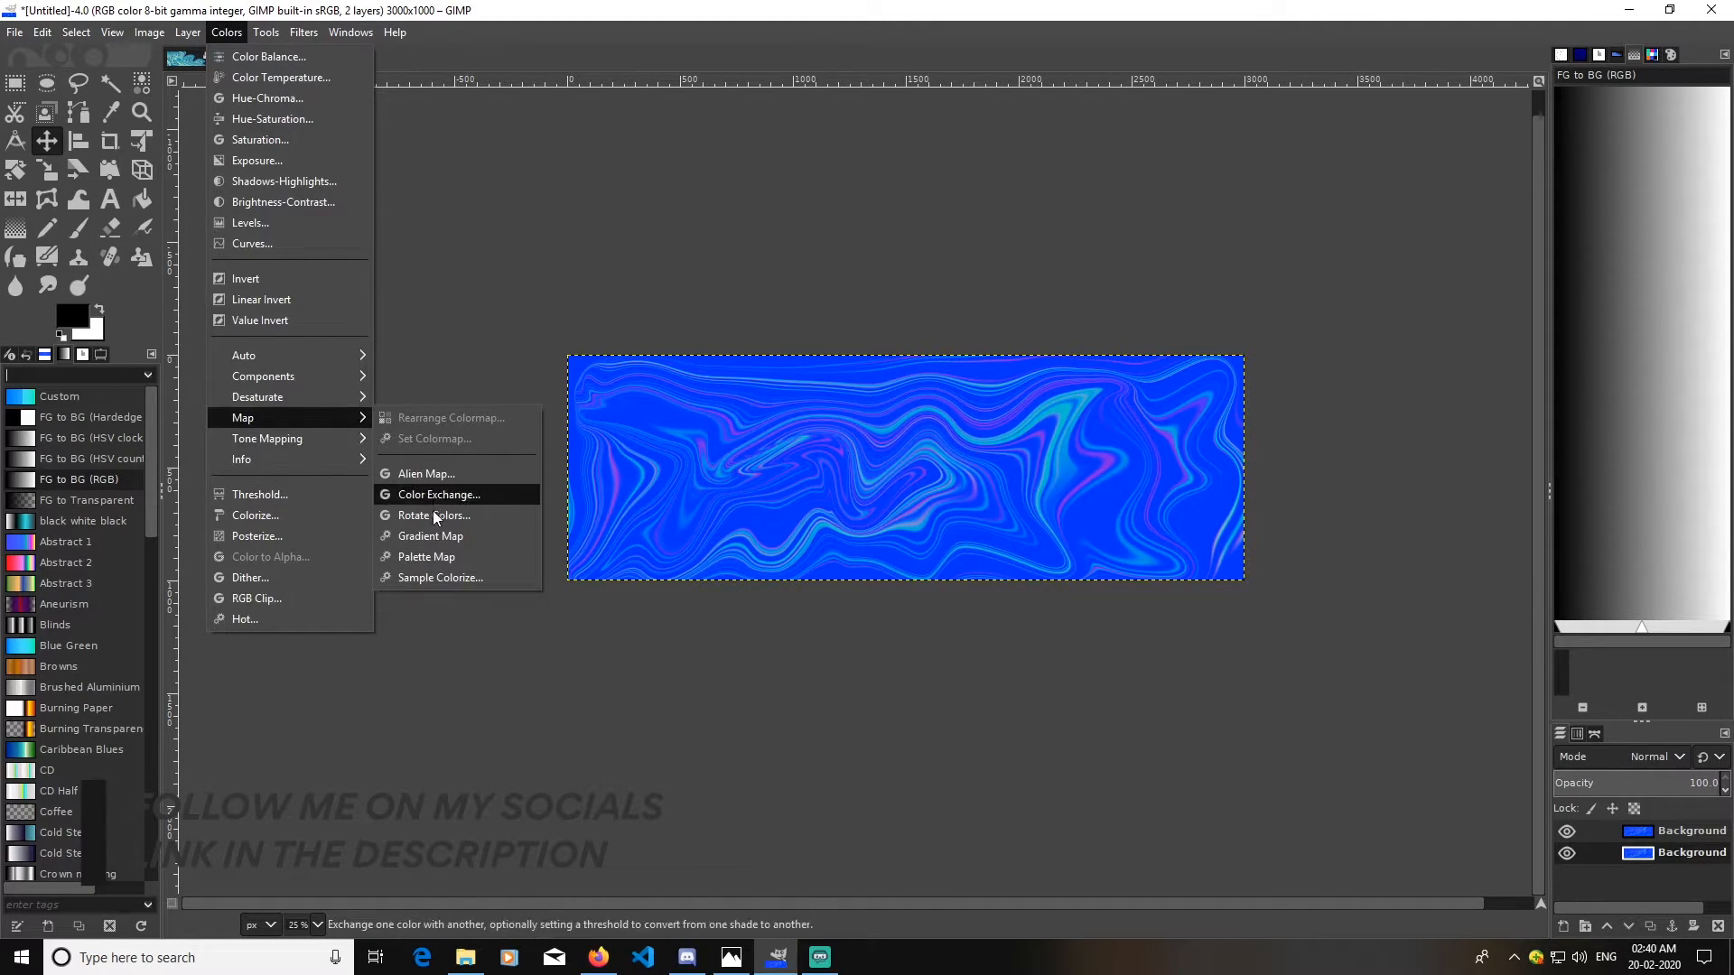
left_click(431, 531)
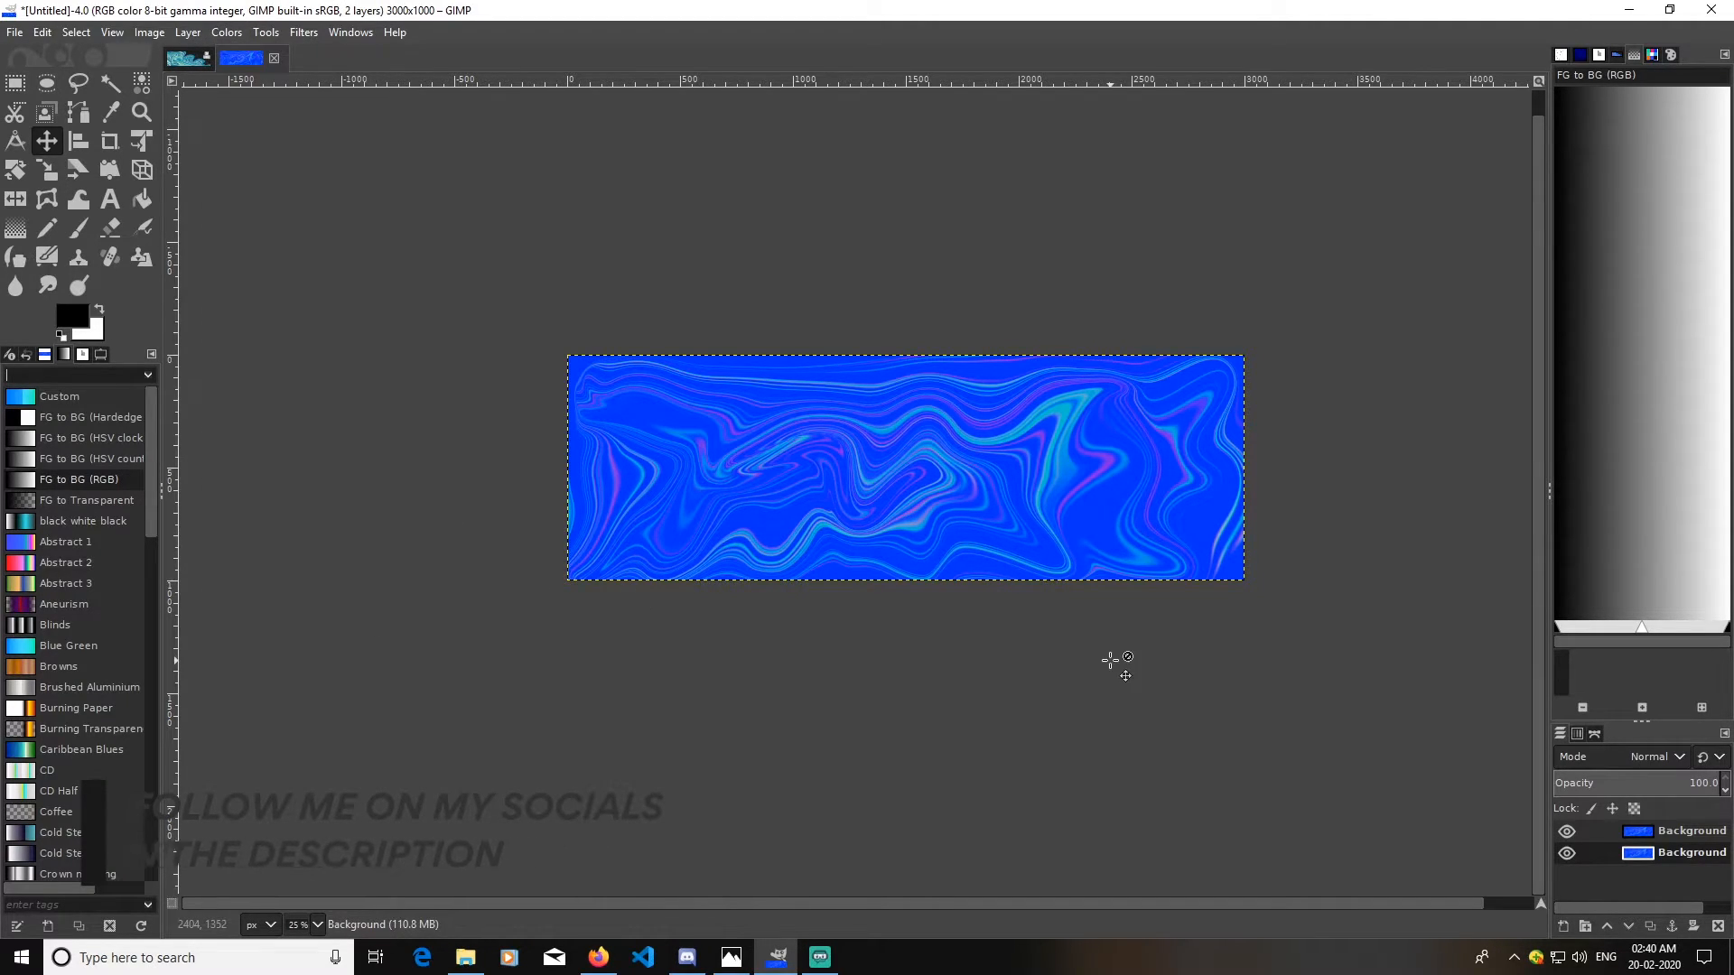
left_click(1571, 835)
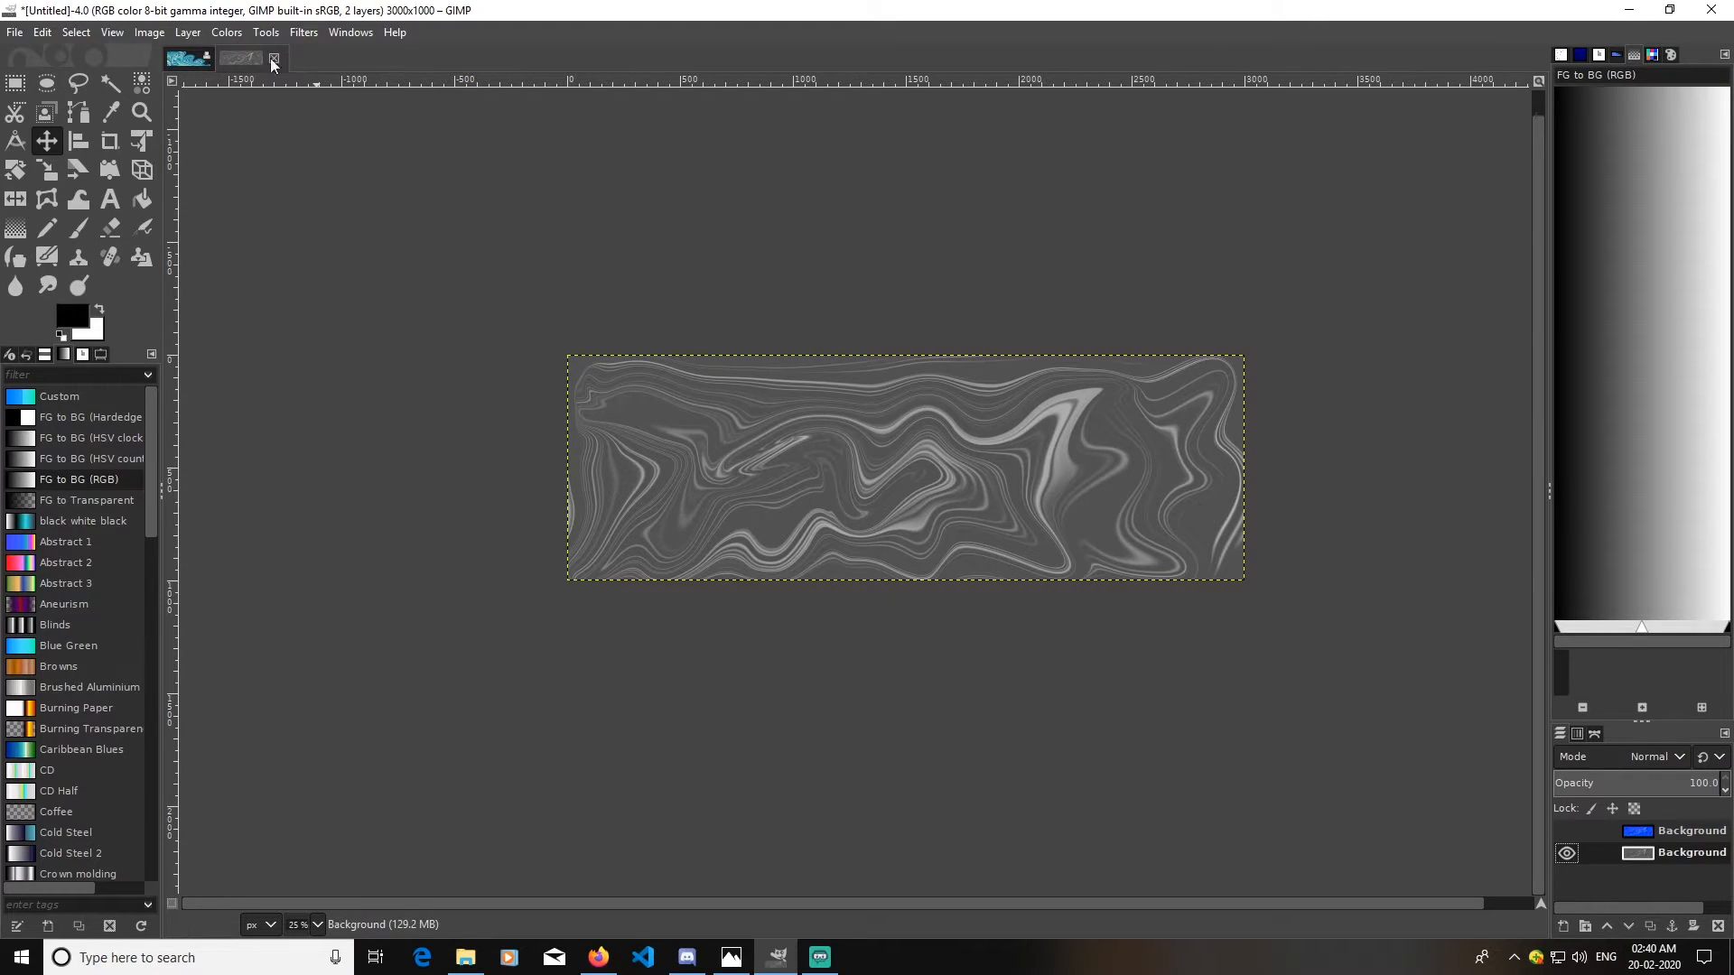
- Increase the grayscale layer's contrast with an S-shaped Curves adjustment, using a shadow point at 100/31 and a highlight point near 190/205
left_click(237, 35)
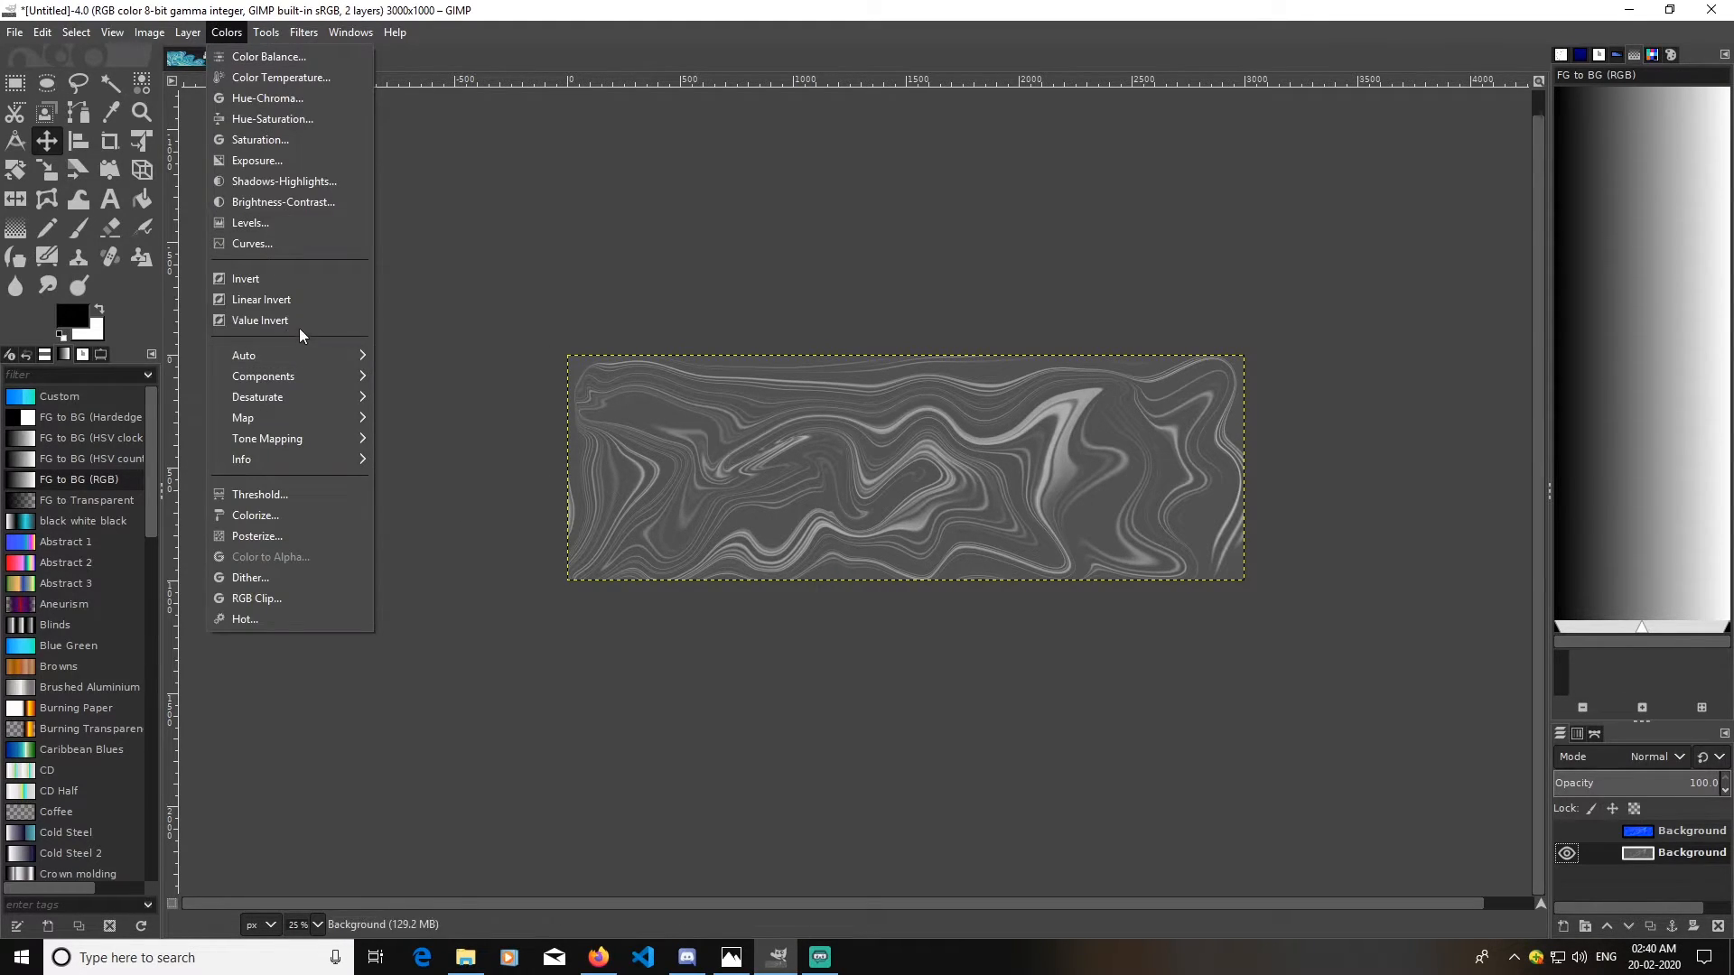
left_click(271, 244)
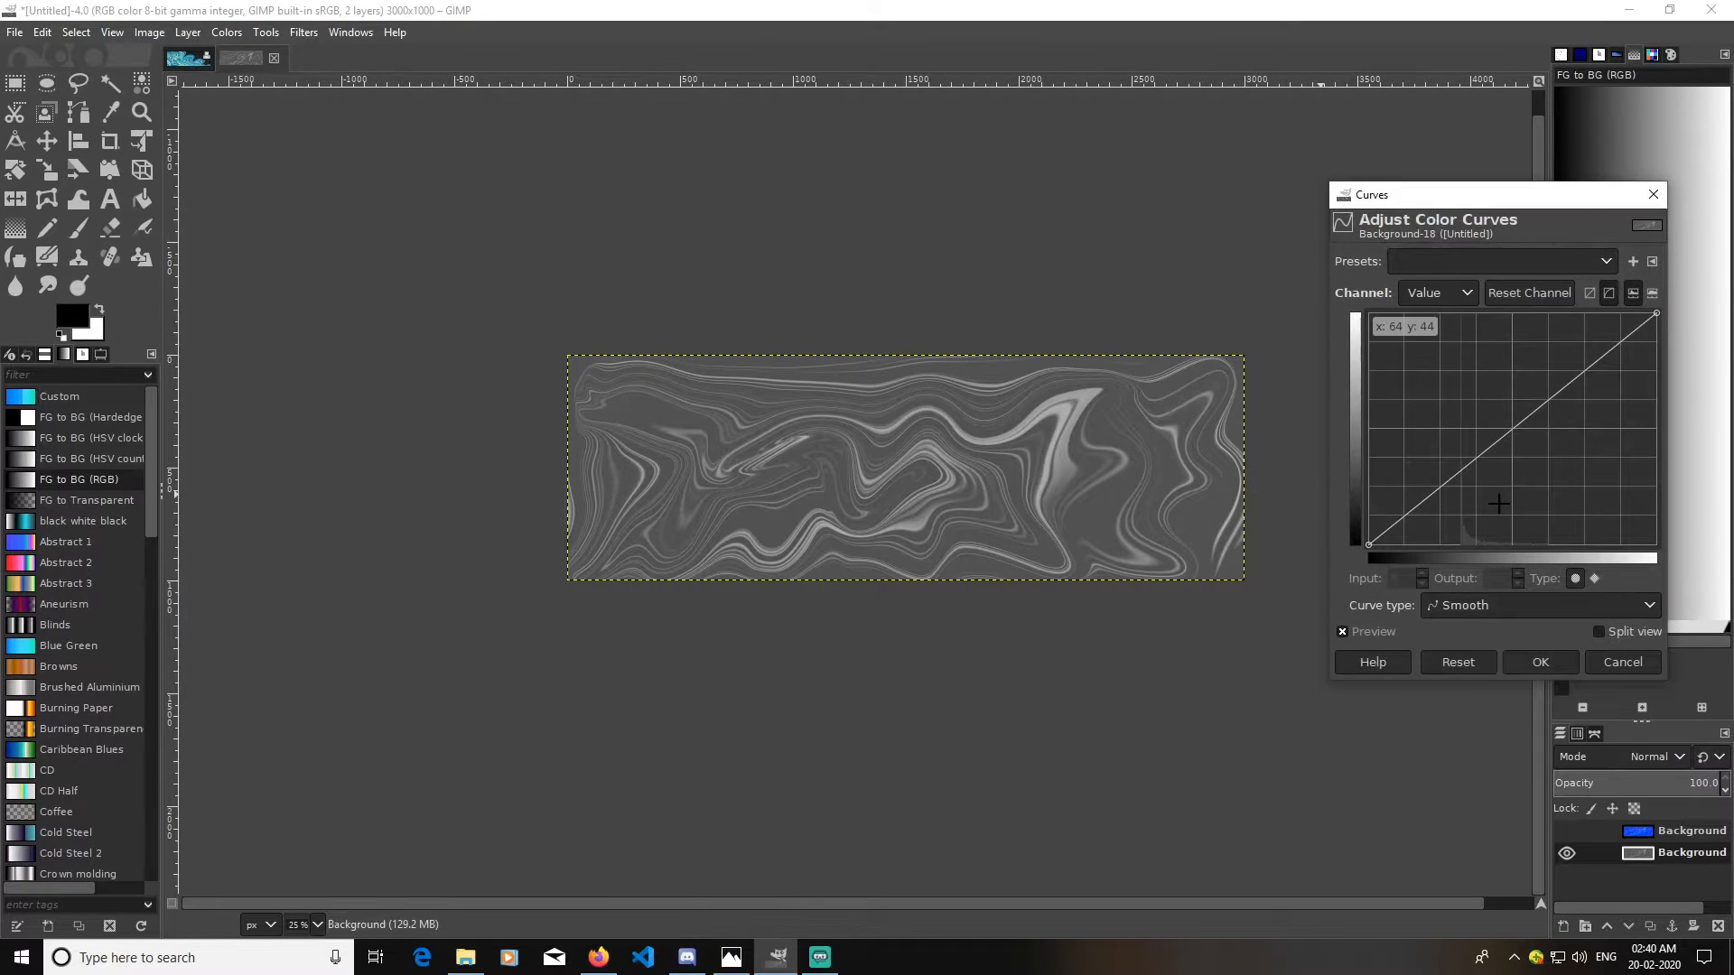
left_click_drag(1456, 478, 1470, 508)
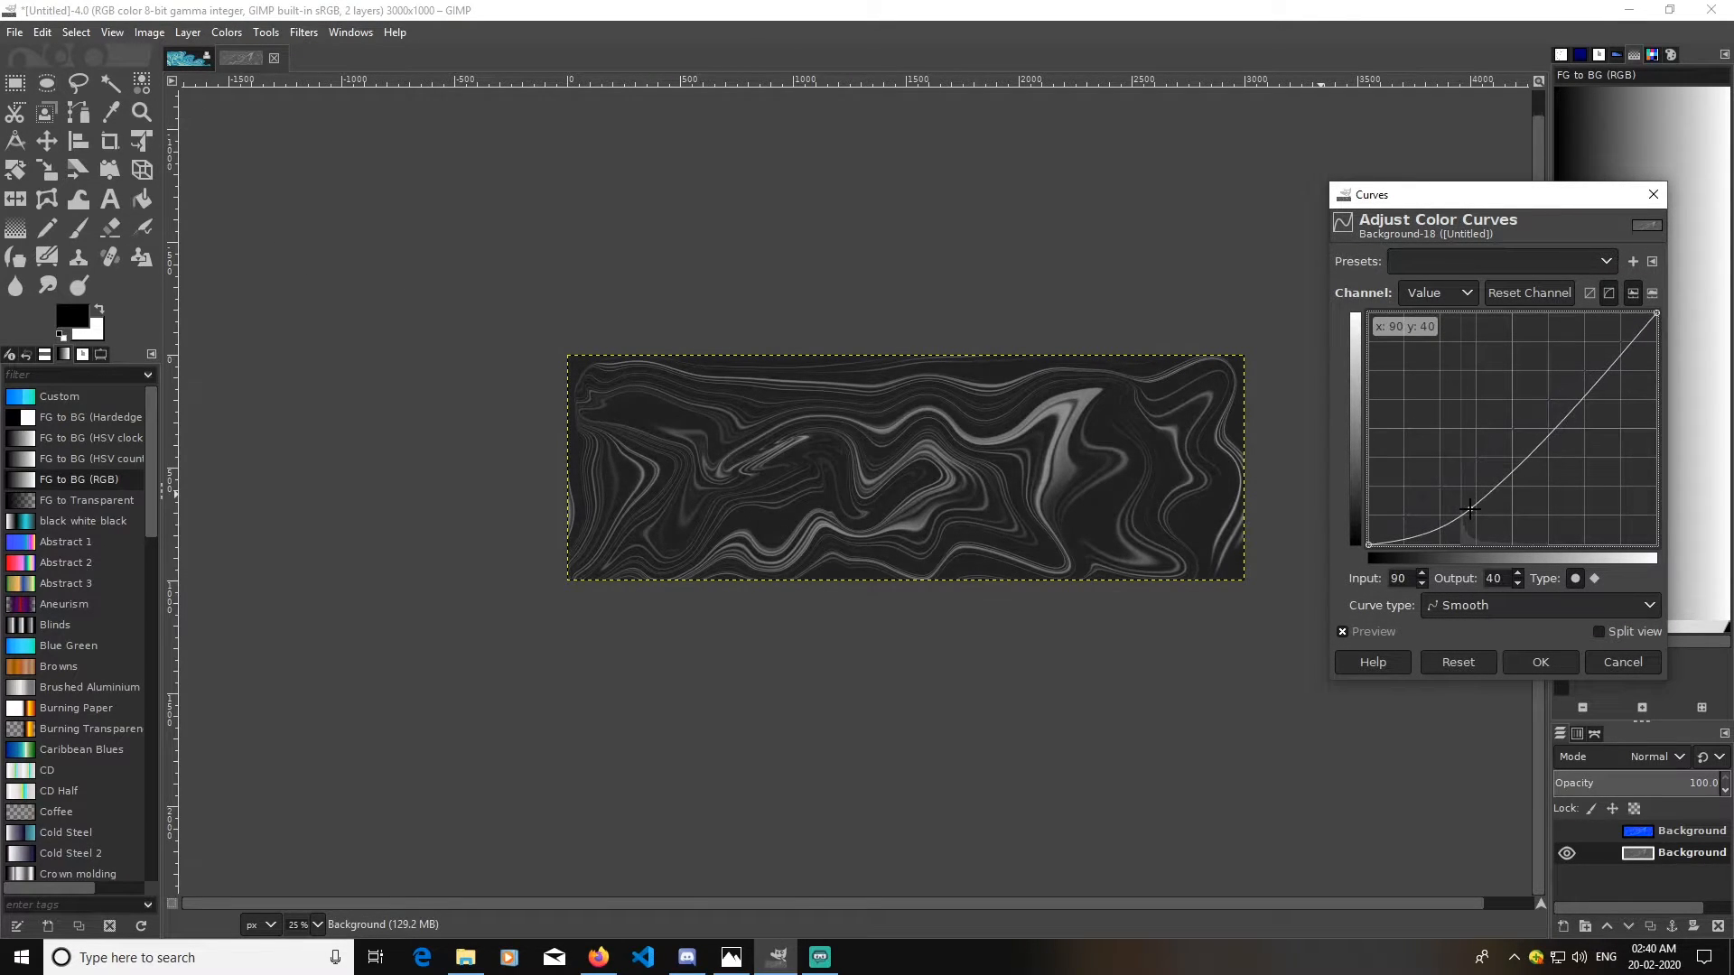
left_click_drag(1571, 403, 1580, 355)
left_click_drag(1475, 510, 1479, 510)
left_click_drag(1581, 347, 1581, 352)
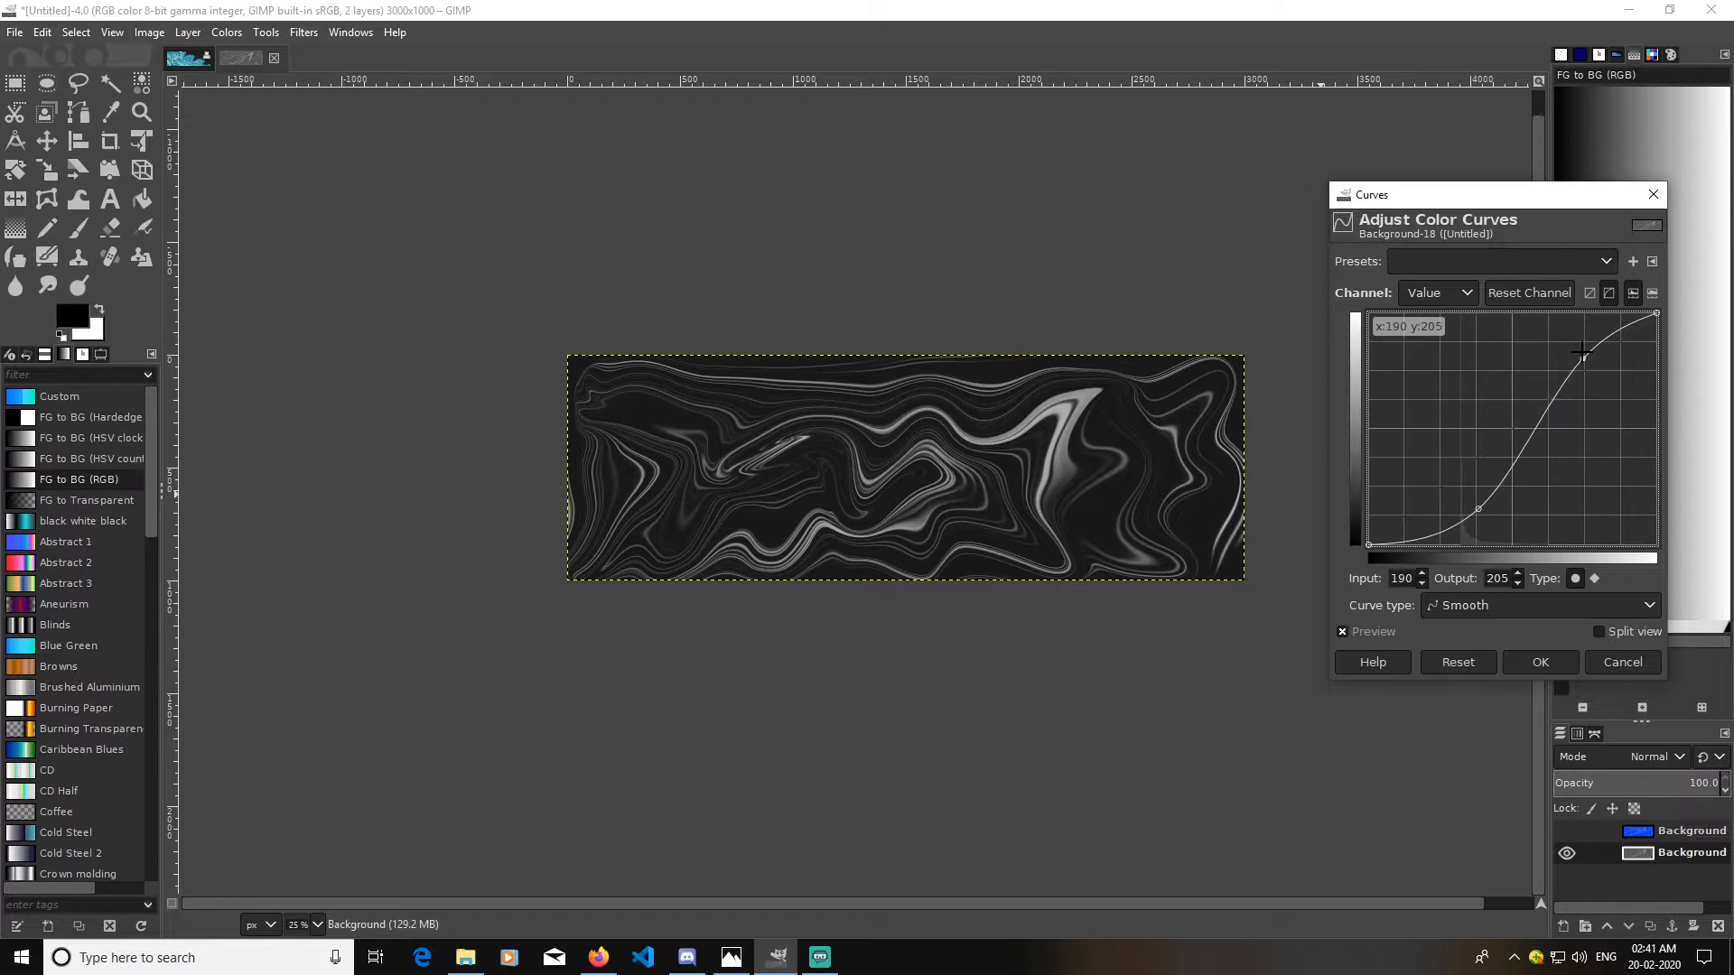
left_click_drag(1475, 510, 1482, 516)
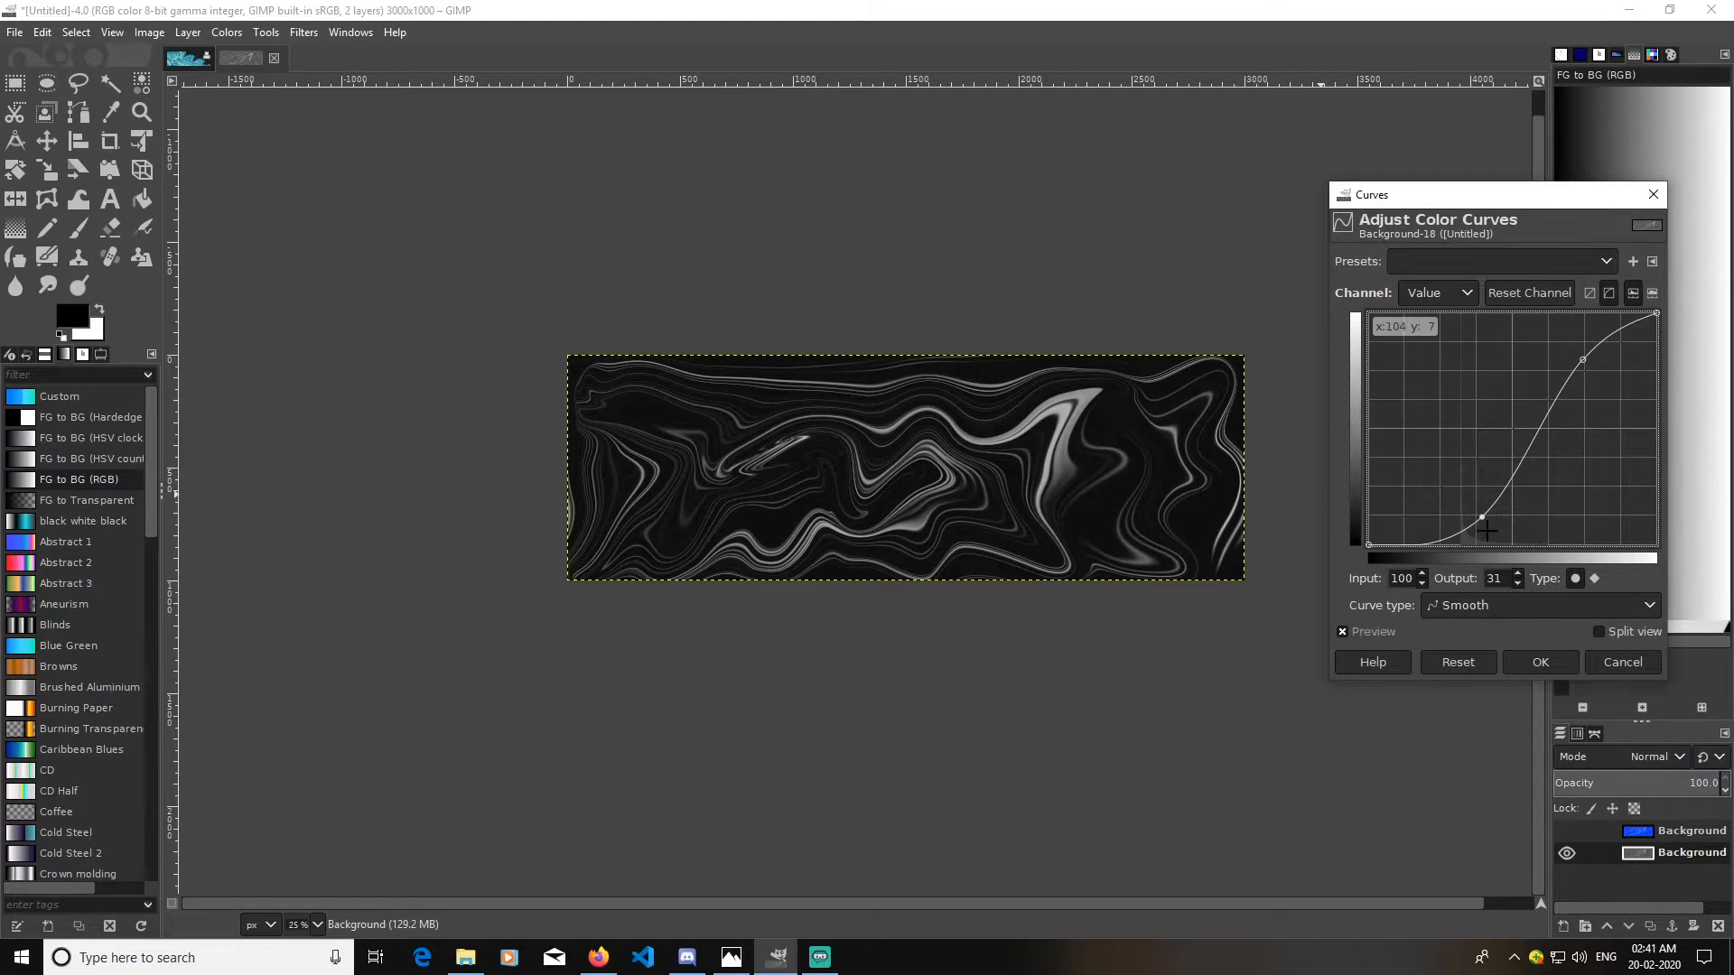
left_click(1538, 665)
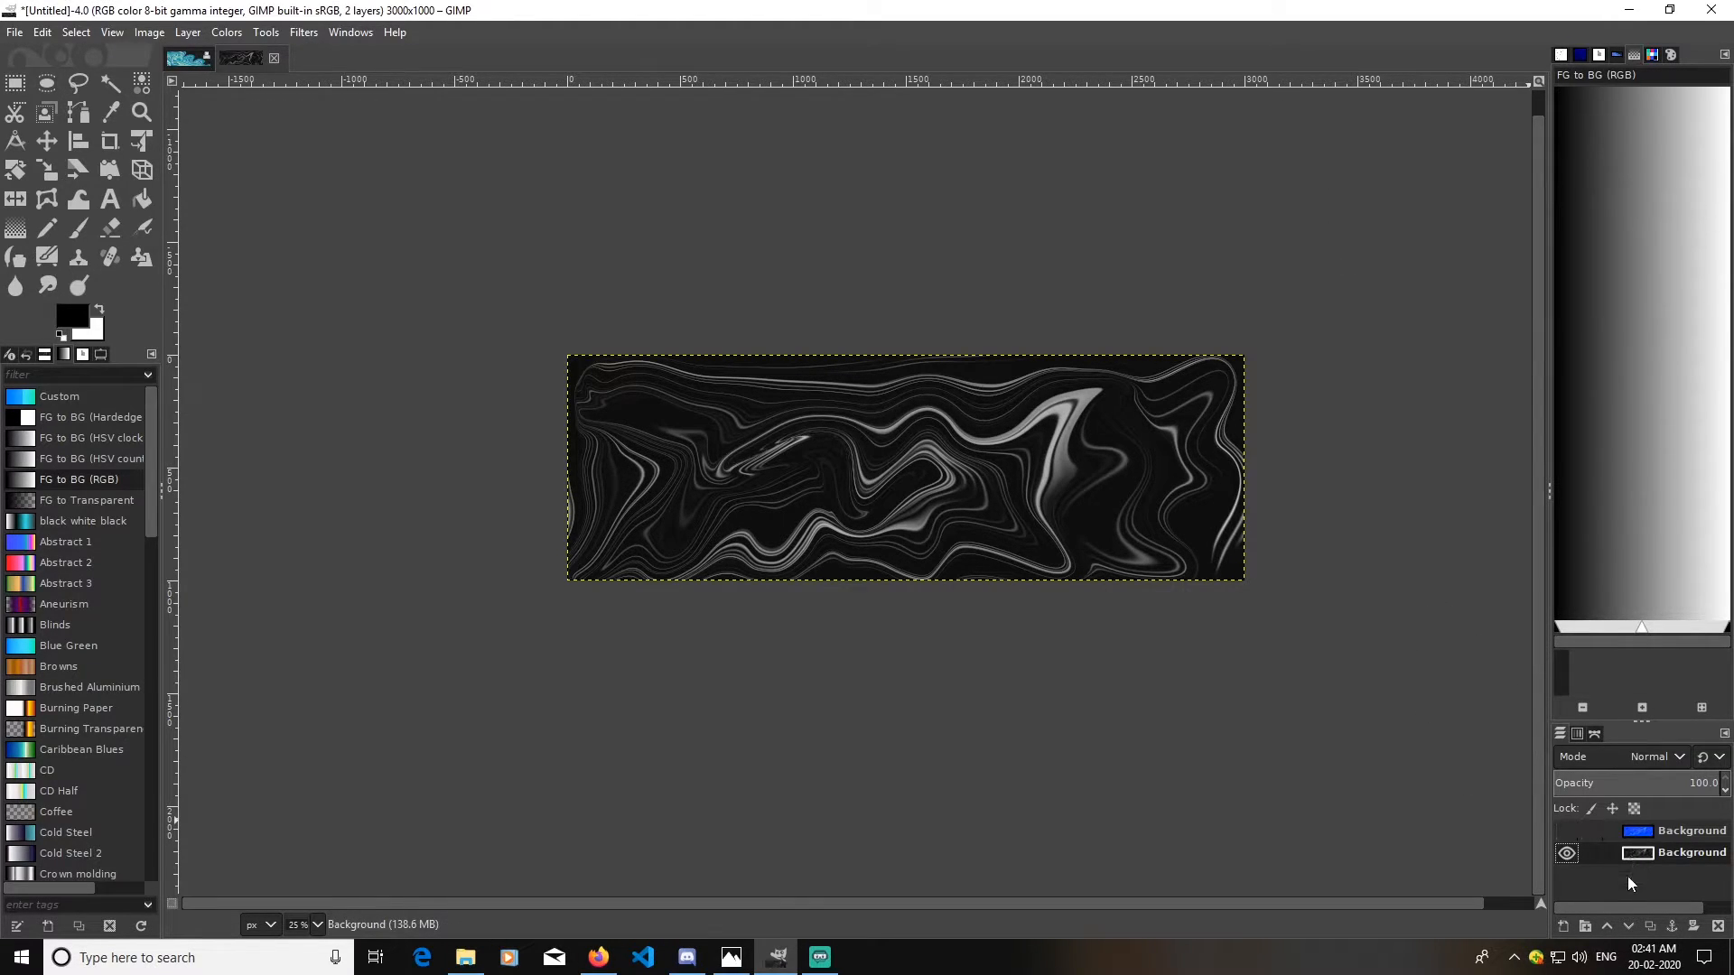
- Show the blue copy layer again and add an alpha channel to it
left_click(1569, 830)
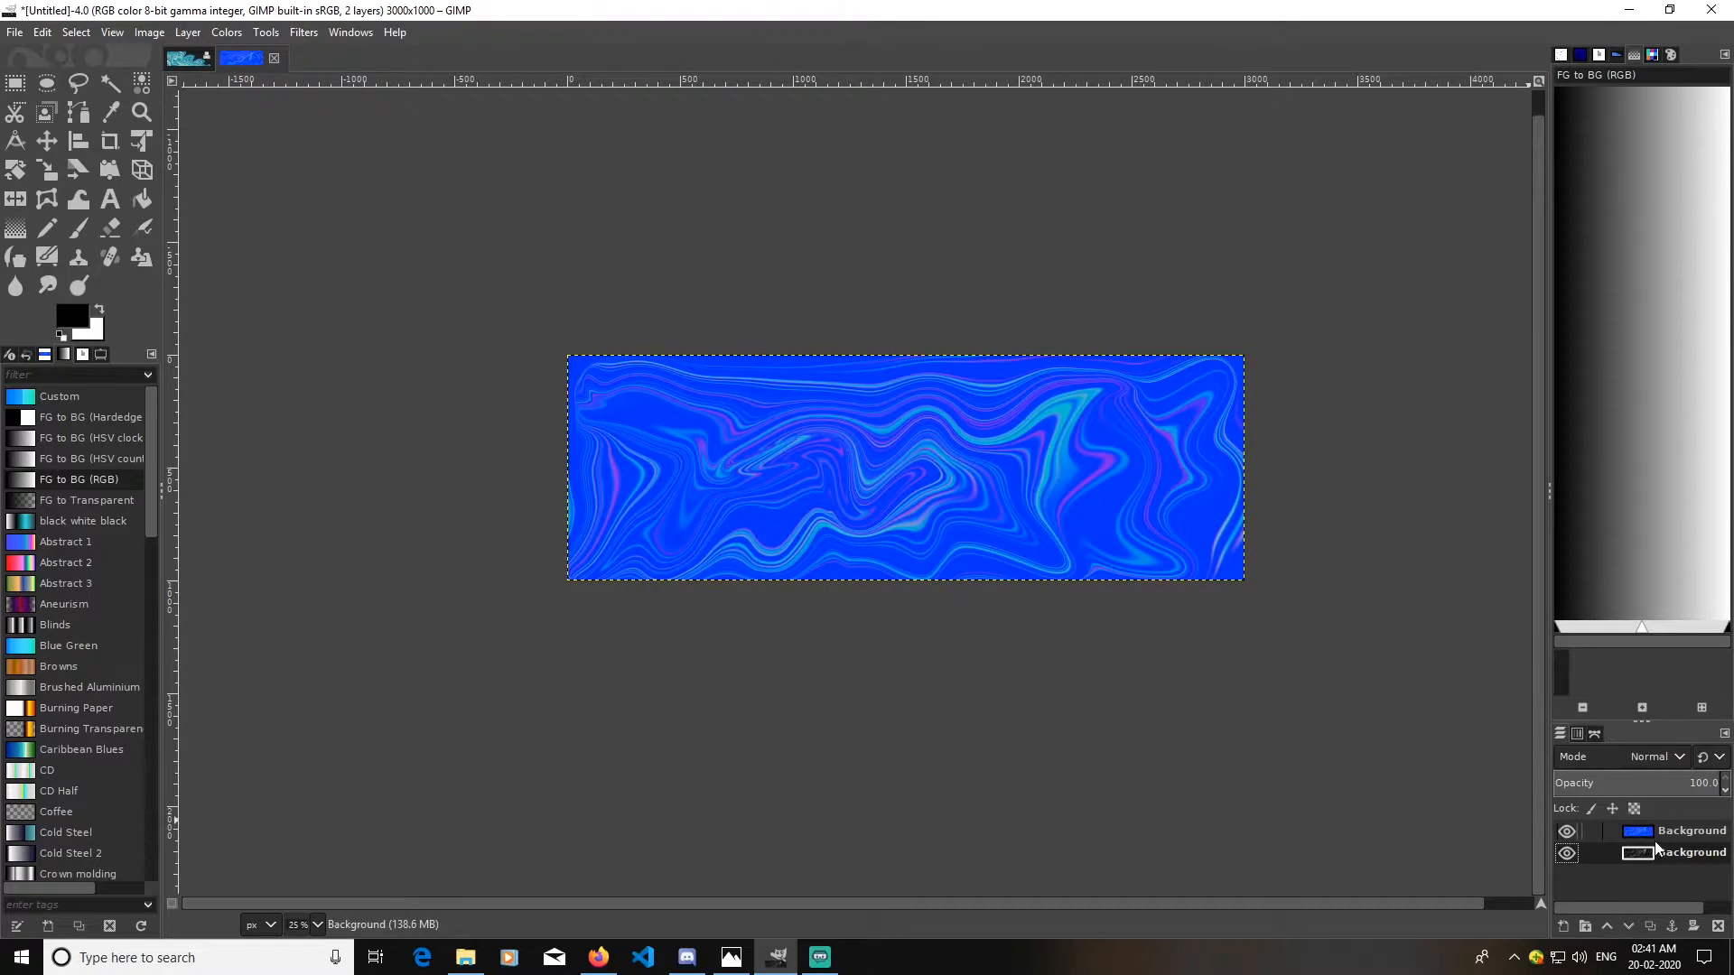
right_click(1625, 831)
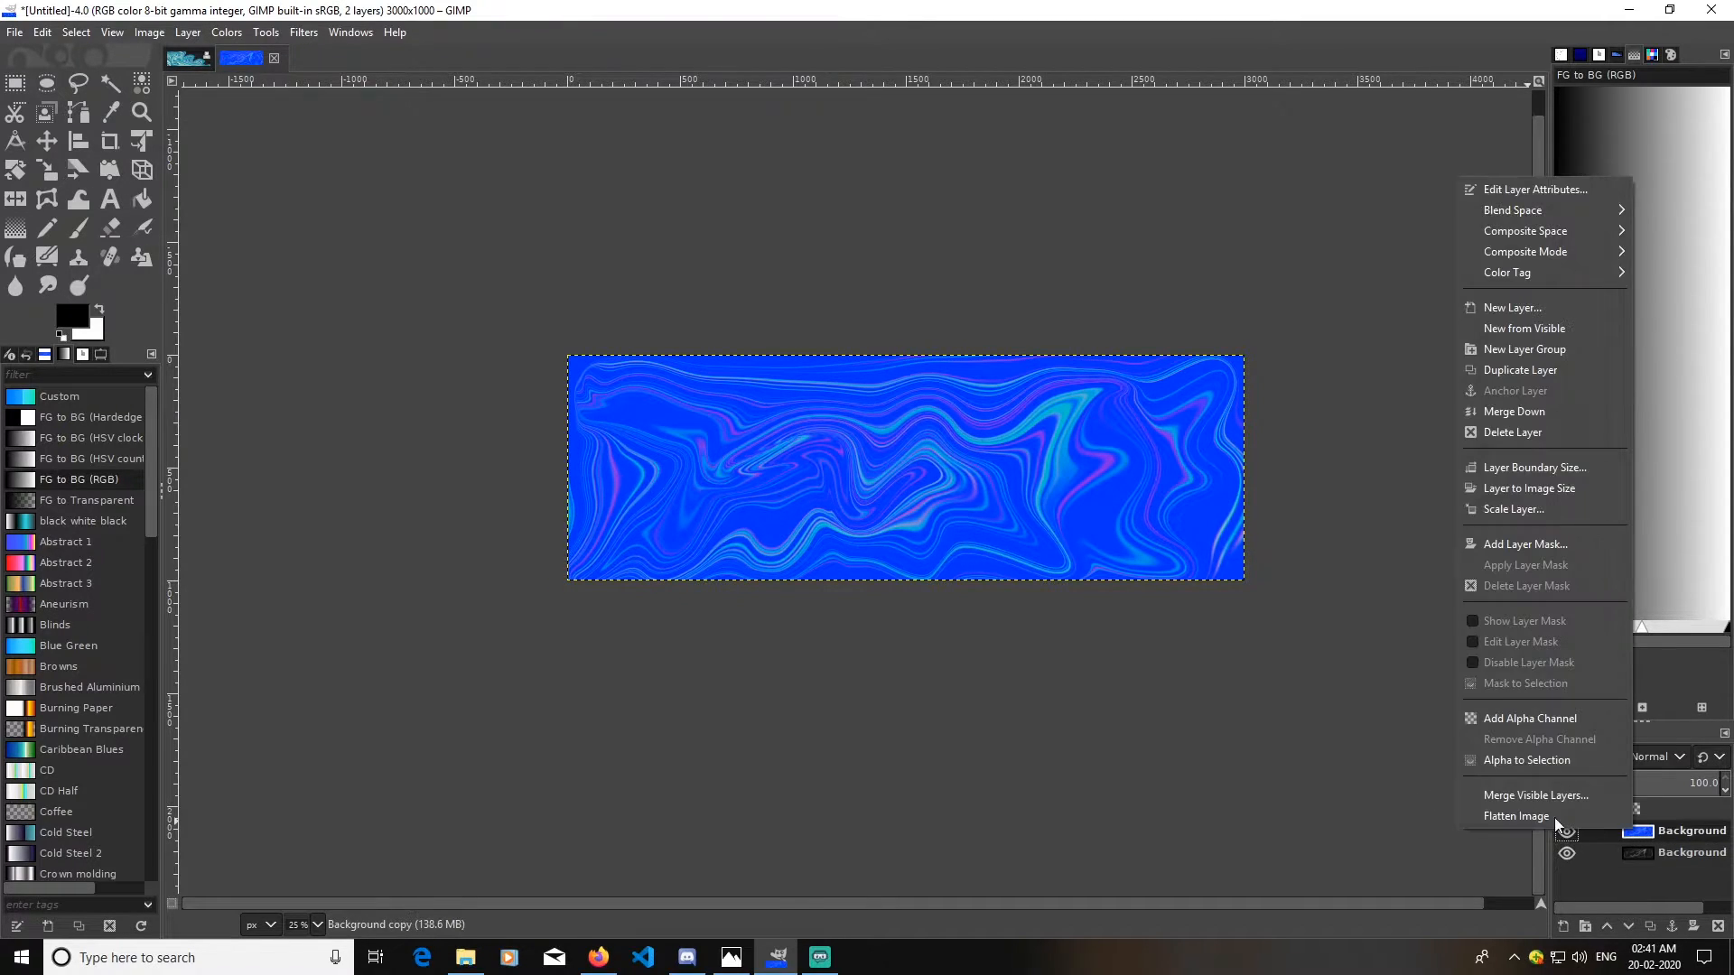
left_click(1524, 722)
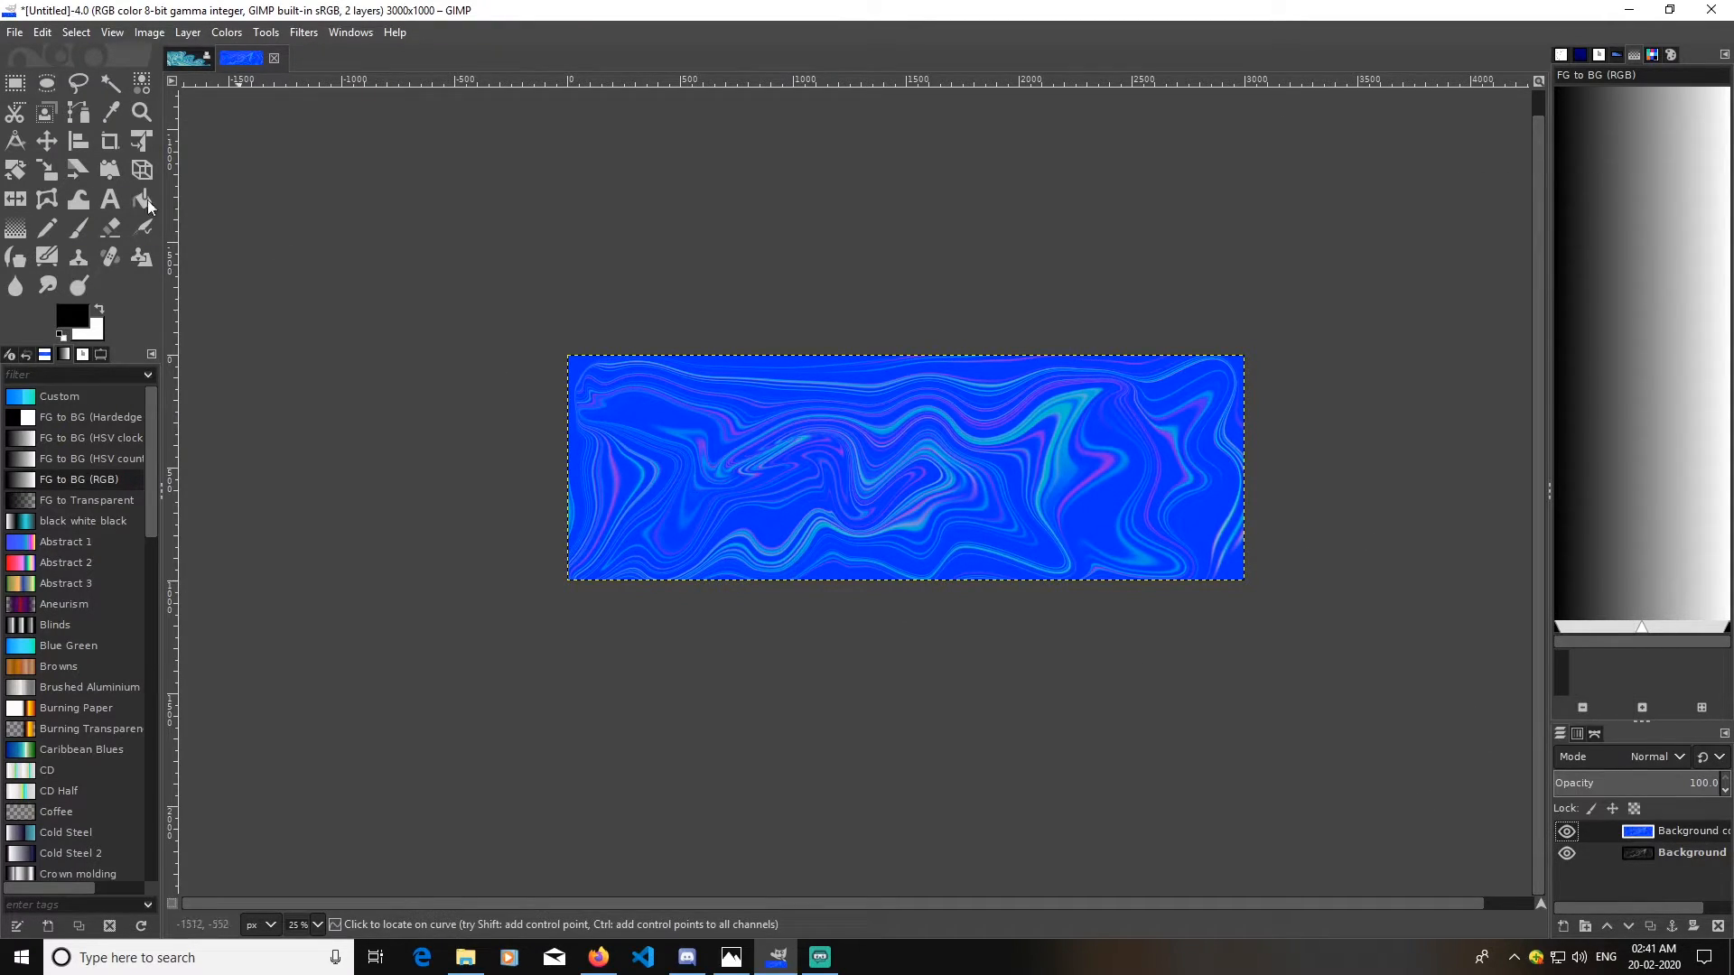
- Move the blue layer horizontally to the left by about a fifth of the canvas width, exposing the dark layer at the right end
left_click(45, 142)
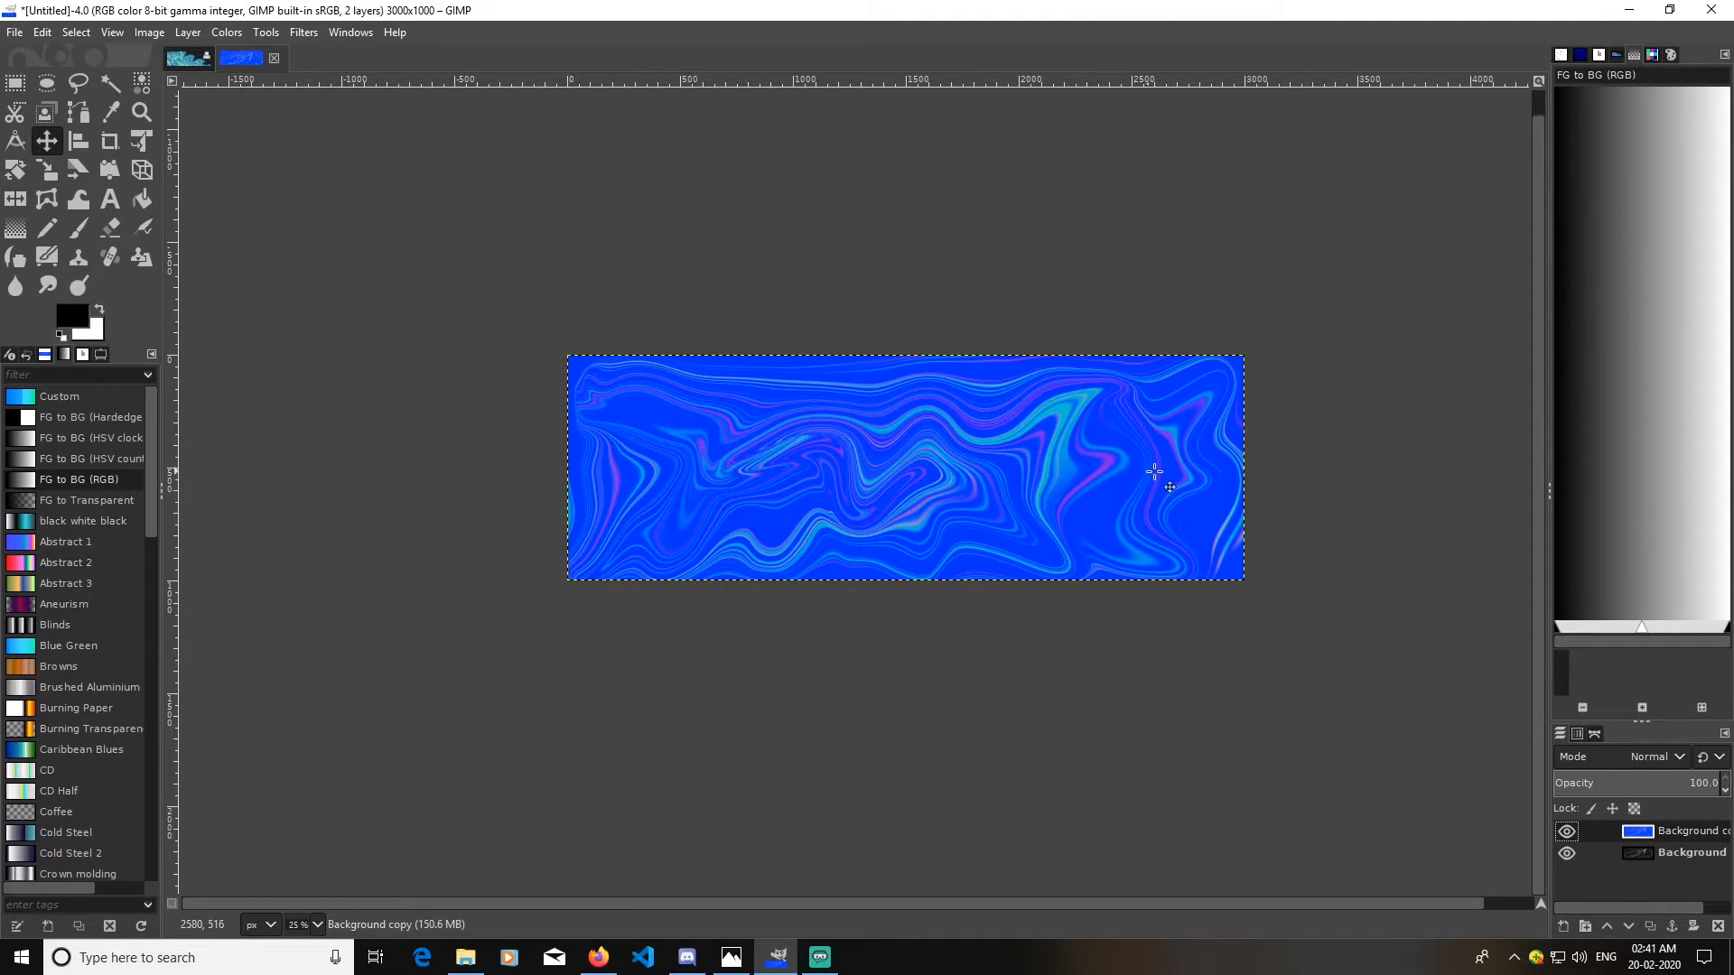
left_click_drag(1172, 477, 1030, 478)
left_click_drag(989, 477, 1038, 478)
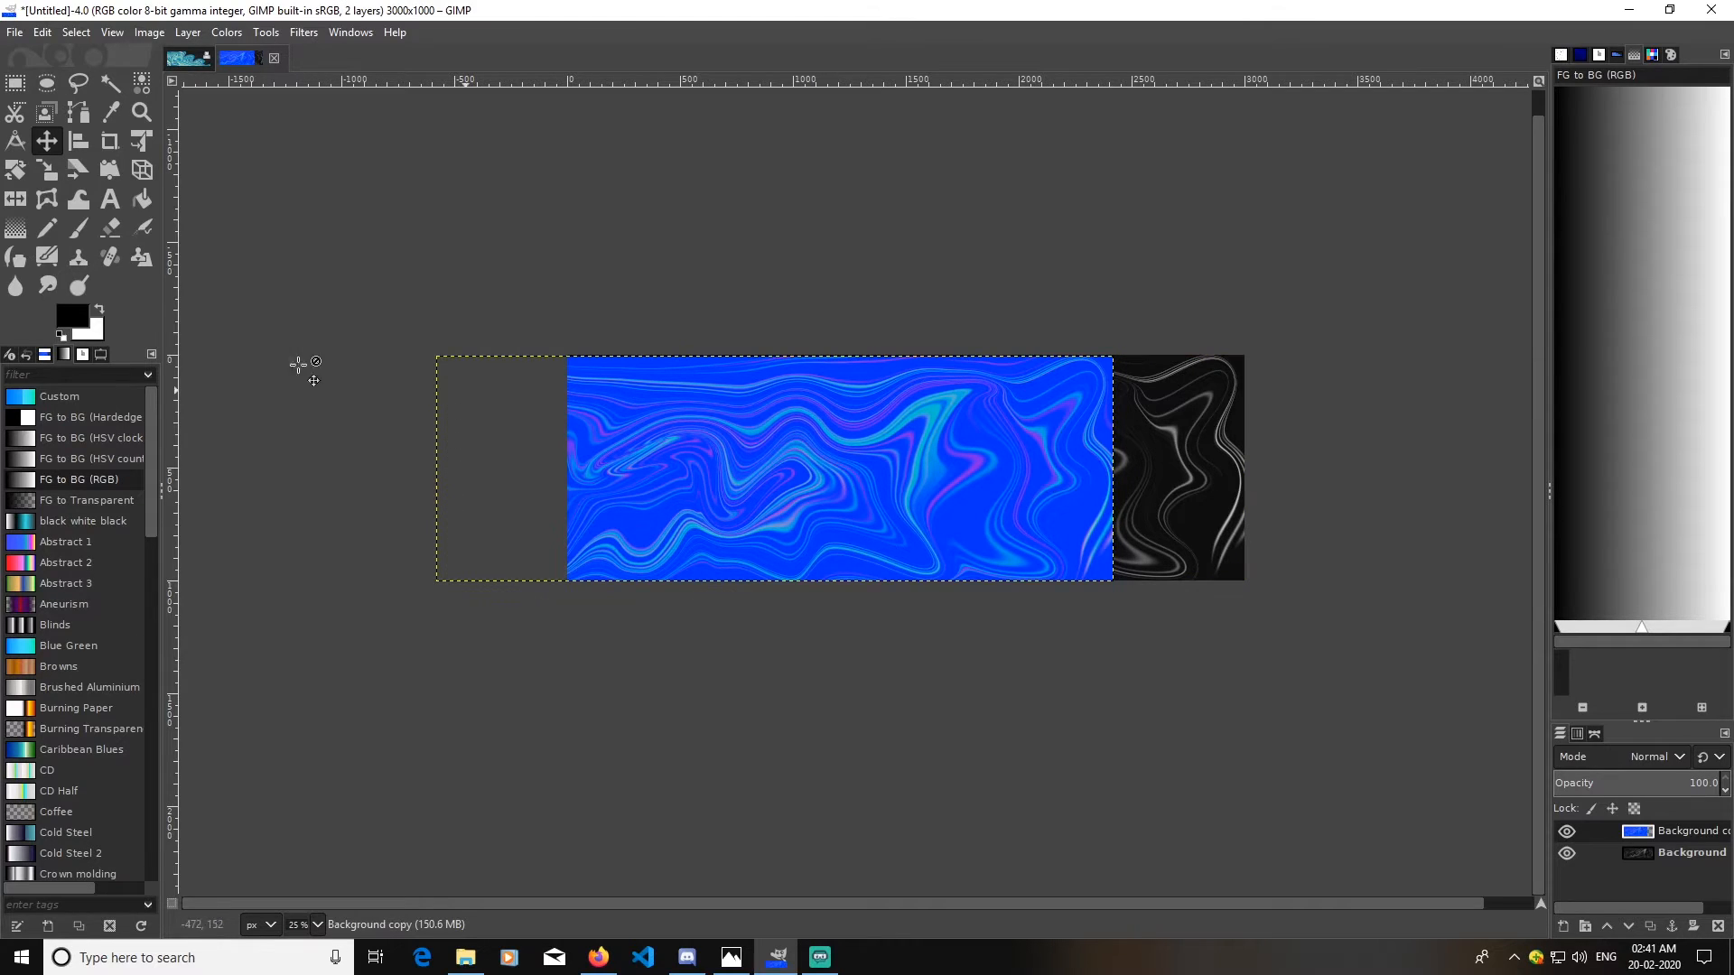
- Warp the blue layer's right edge inward into an irregular wavy diagonal that slopes down to the right, and commit the warp
left_click(78, 199)
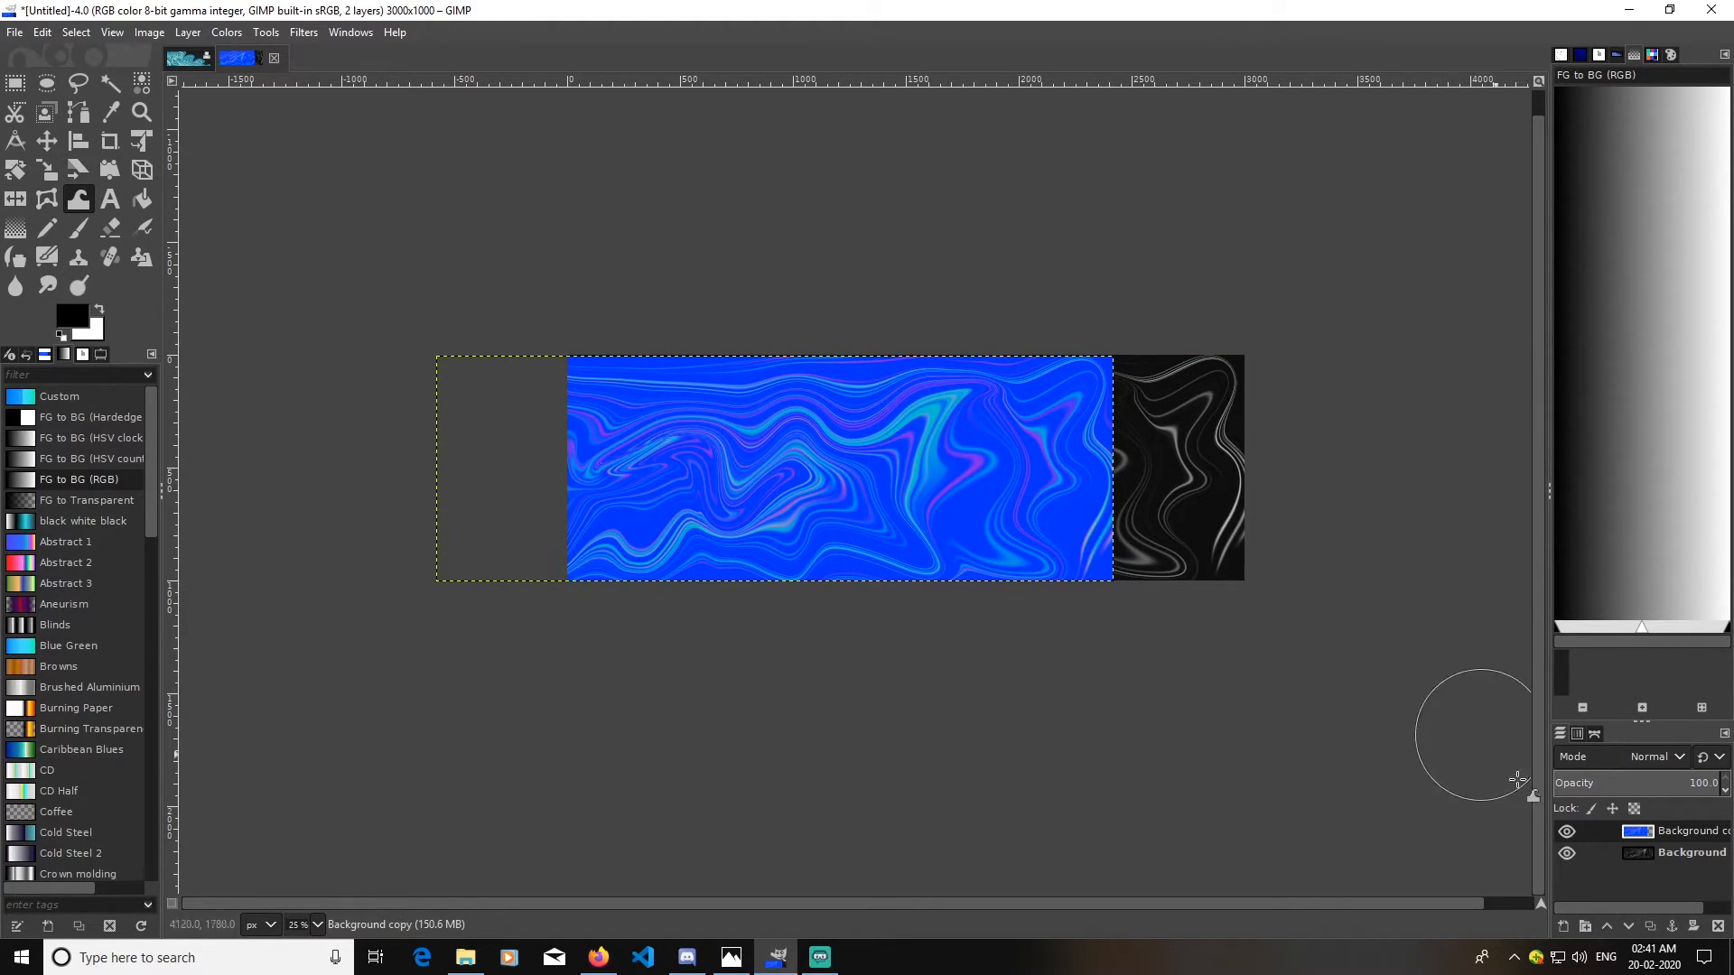
mouse_move(1065, 367)
left_mouse_down()
mouse_move(982, 414)
mouse_move(1095, 376)
mouse_move(972, 450)
mouse_move(1095, 371)
mouse_move(987, 450)
mouse_move(1094, 448)
mouse_move(1011, 522)
mouse_move(1114, 507)
mouse_move(1048, 549)
mouse_move(1080, 449)
mouse_move(1003, 483)
mouse_move(1021, 439)
mouse_move(913, 478)
mouse_move(1058, 440)
mouse_move(1009, 474)
mouse_move(995, 439)
mouse_move(899, 420)
mouse_move(937, 455)
mouse_move(980, 447)
mouse_move(940, 473)
mouse_move(1083, 438)
mouse_move(1032, 485)
mouse_move(954, 469)
mouse_move(884, 484)
mouse_move(962, 375)
mouse_move(900, 389)
mouse_move(910, 361)
mouse_move(818, 396)
mouse_move(943, 360)
mouse_move(833, 402)
mouse_move(908, 374)
mouse_move(736, 375)
mouse_move(769, 358)
mouse_move(712, 378)
mouse_move(797, 374)
mouse_move(756, 384)
mouse_move(866, 436)
mouse_move(862, 456)
mouse_move(968, 511)
mouse_move(953, 522)
mouse_move(1065, 508)
mouse_move(1034, 533)
mouse_move(1066, 512)
mouse_move(1048, 529)
mouse_move(1119, 549)
mouse_move(1067, 585)
mouse_move(1041, 516)
mouse_move(981, 519)
mouse_move(746, 422)
mouse_move(756, 411)
mouse_move(724, 384)
mouse_move(930, 474)
mouse_move(961, 546)
mouse_move(1039, 565)
mouse_move(1025, 587)
mouse_move(1053, 560)
left_mouse_up()
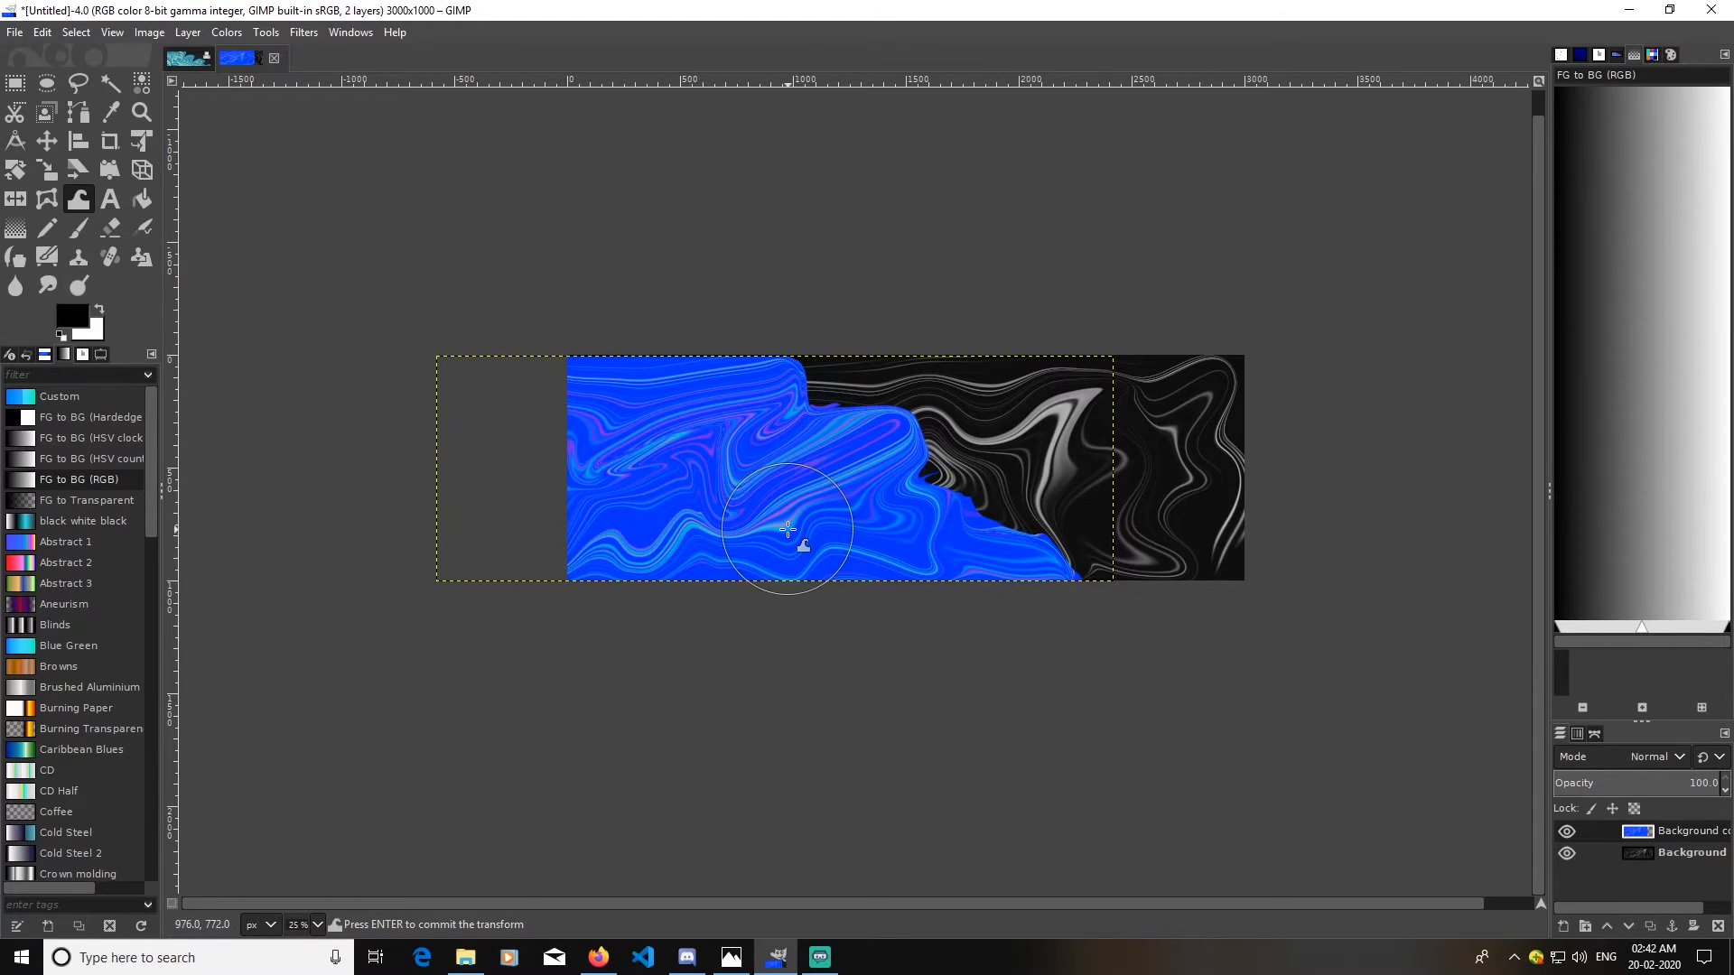
left_click(46, 141)
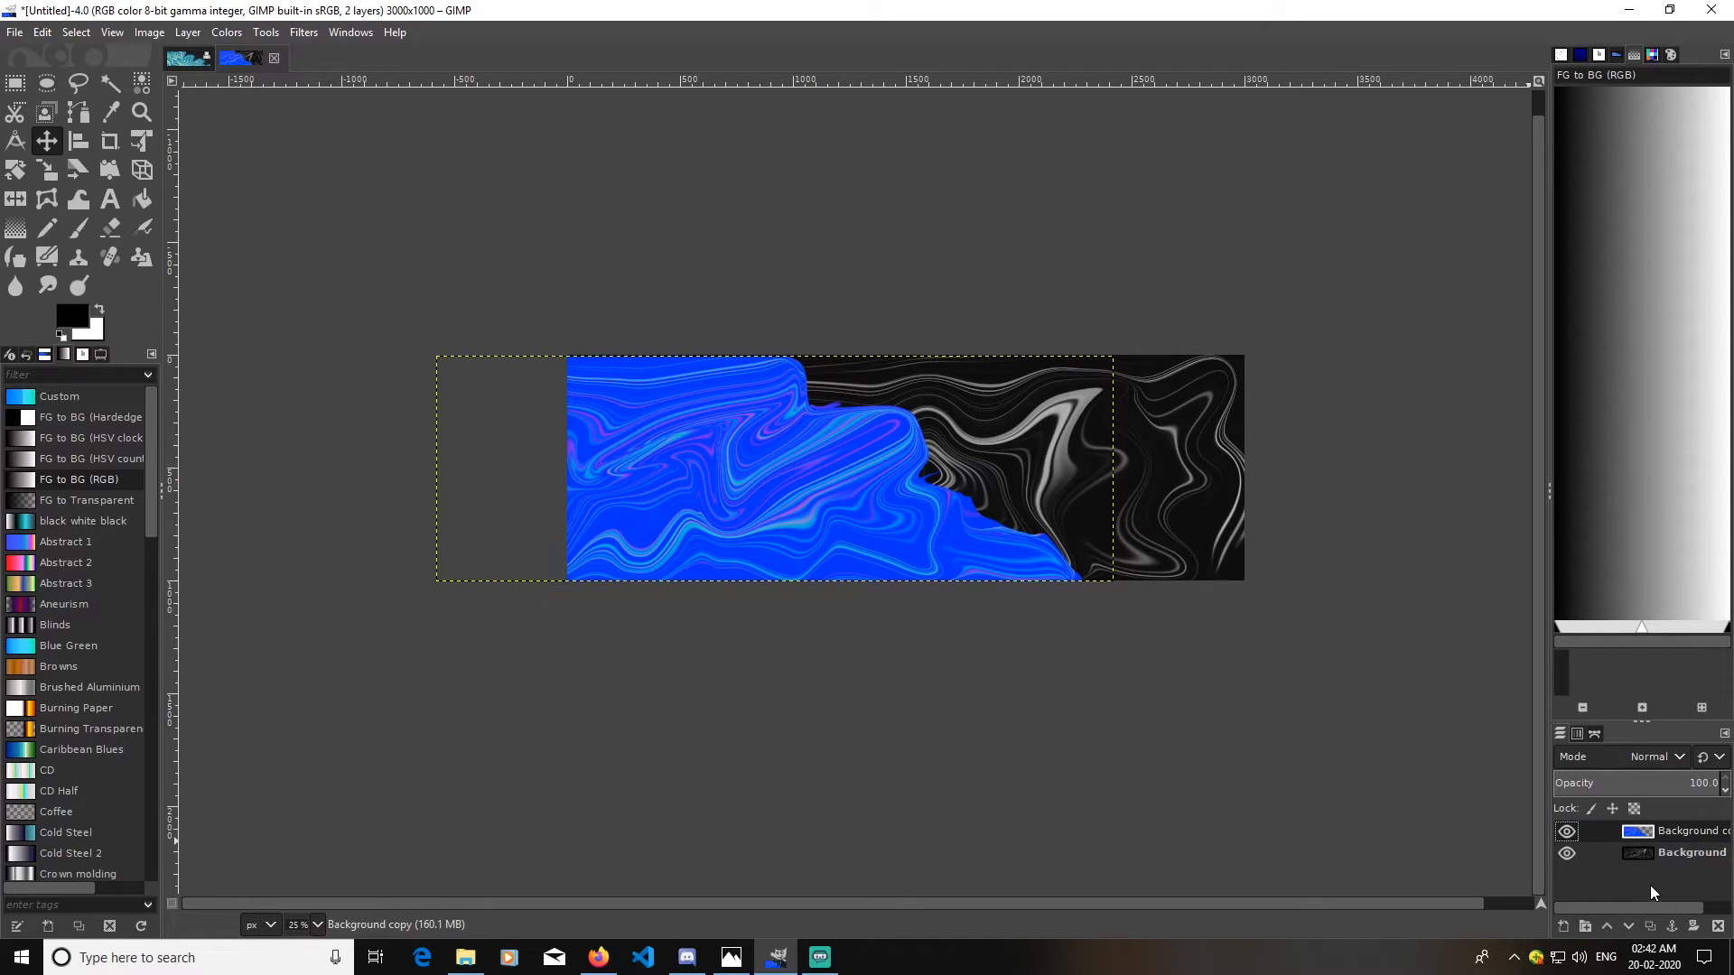
- Duplicate the warped blue layer twice, hide the topmost copy and make the copy beneath it active
left_click(1651, 927)
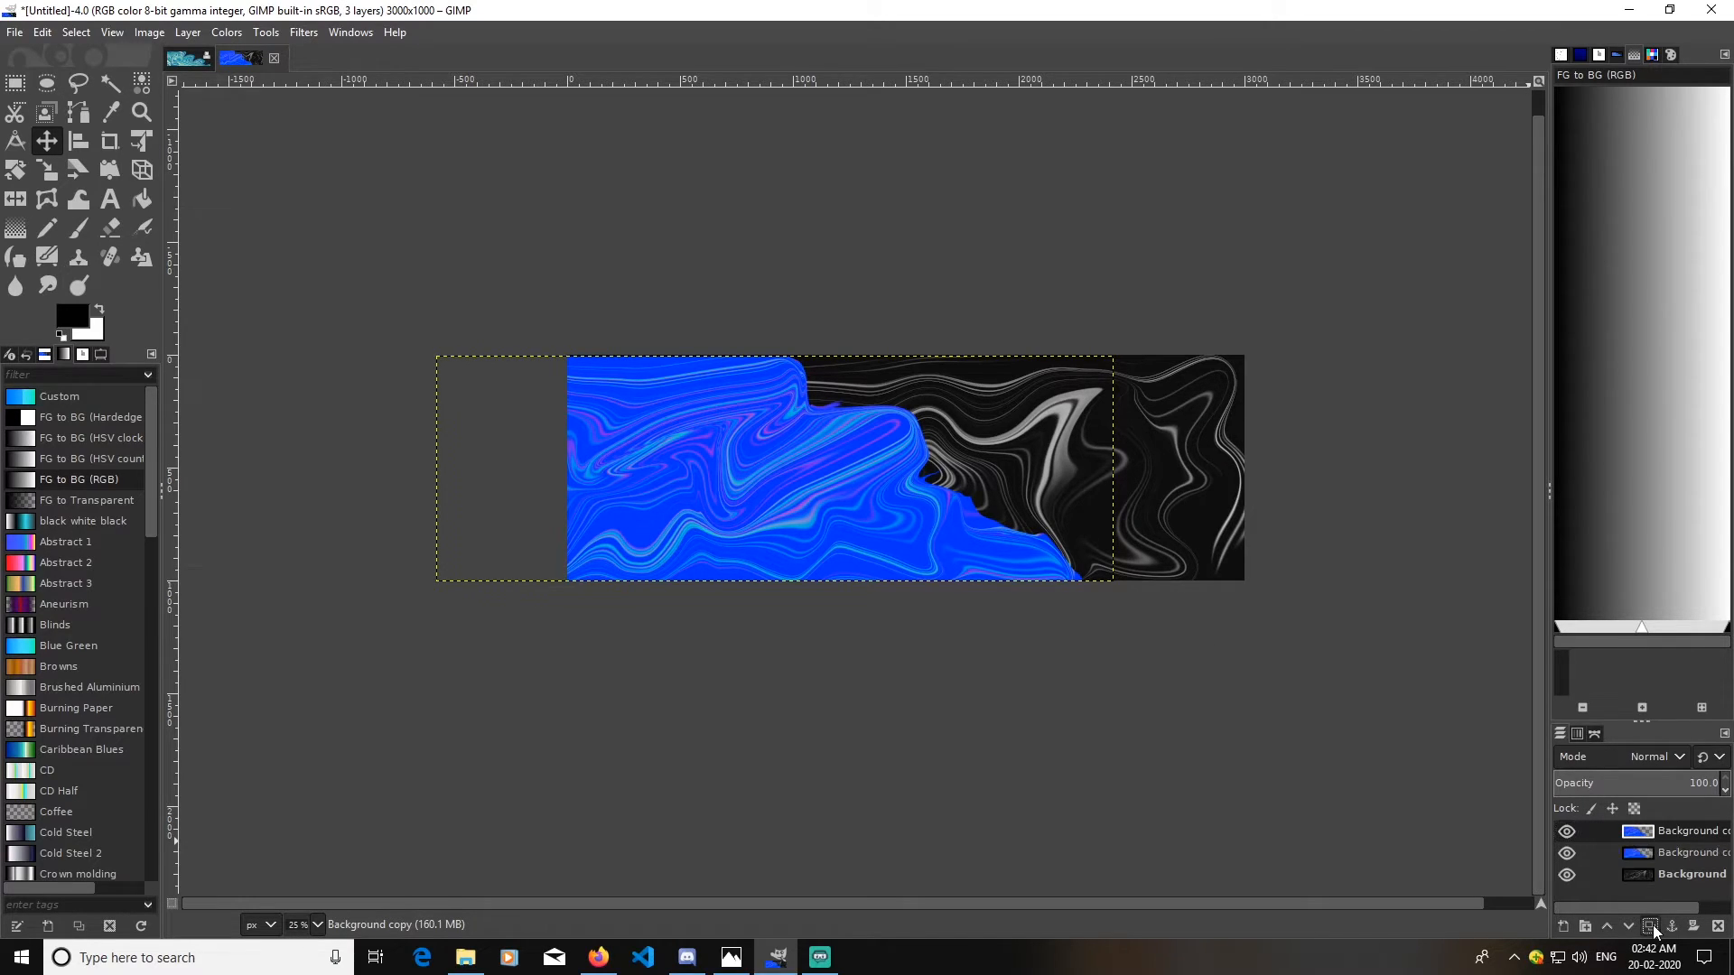
left_click(1651, 927)
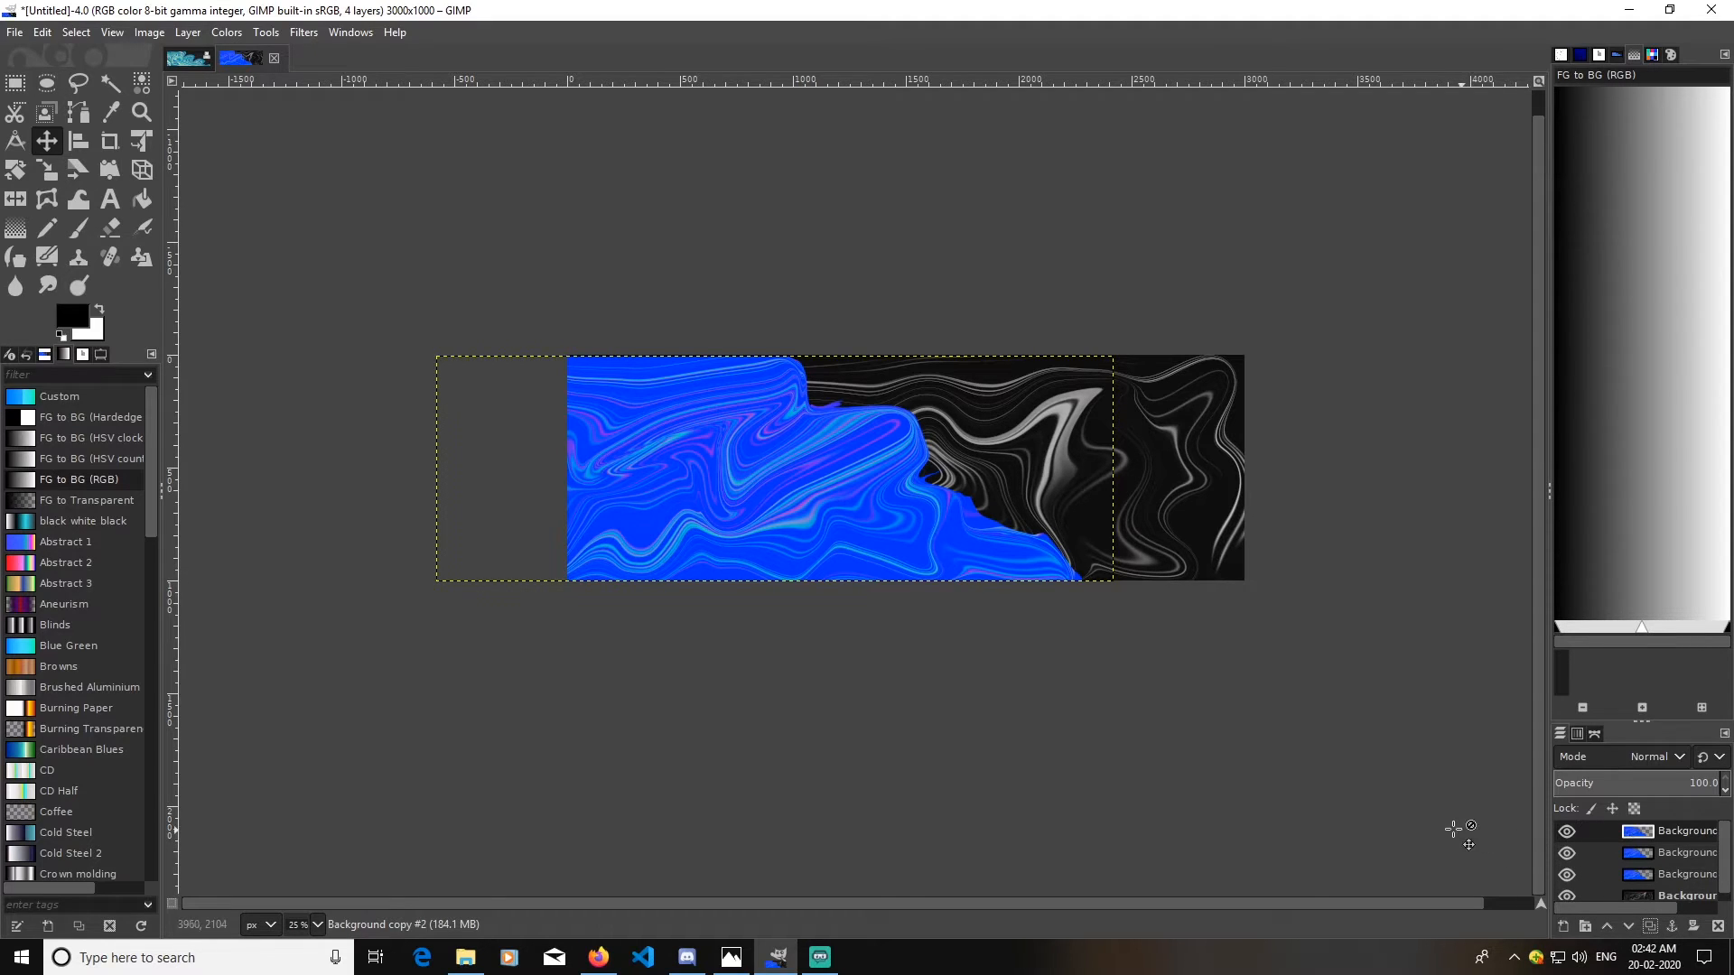
left_click(1567, 830)
left_click(1670, 853)
- Apply a Gradient Map with the Yellow Orange gradient to the middle blue copy
scroll(68, 718, "down", 10)
scroll(68, 718, "down", 7)
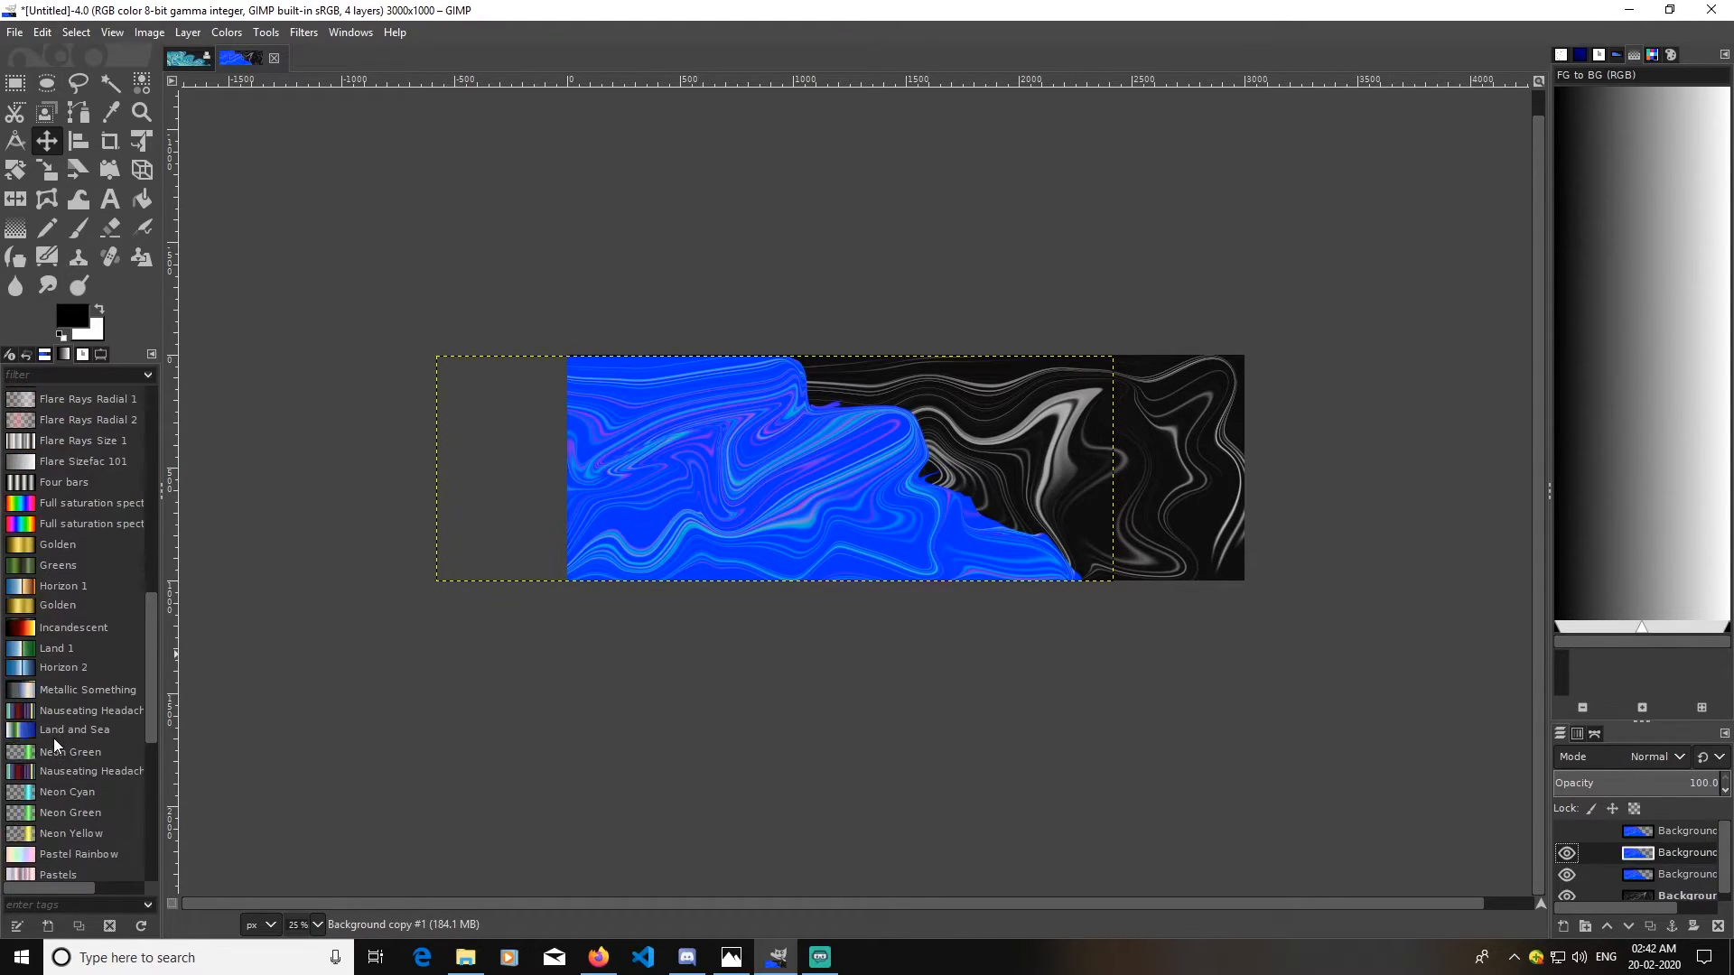
scroll(38, 664, "down", 6)
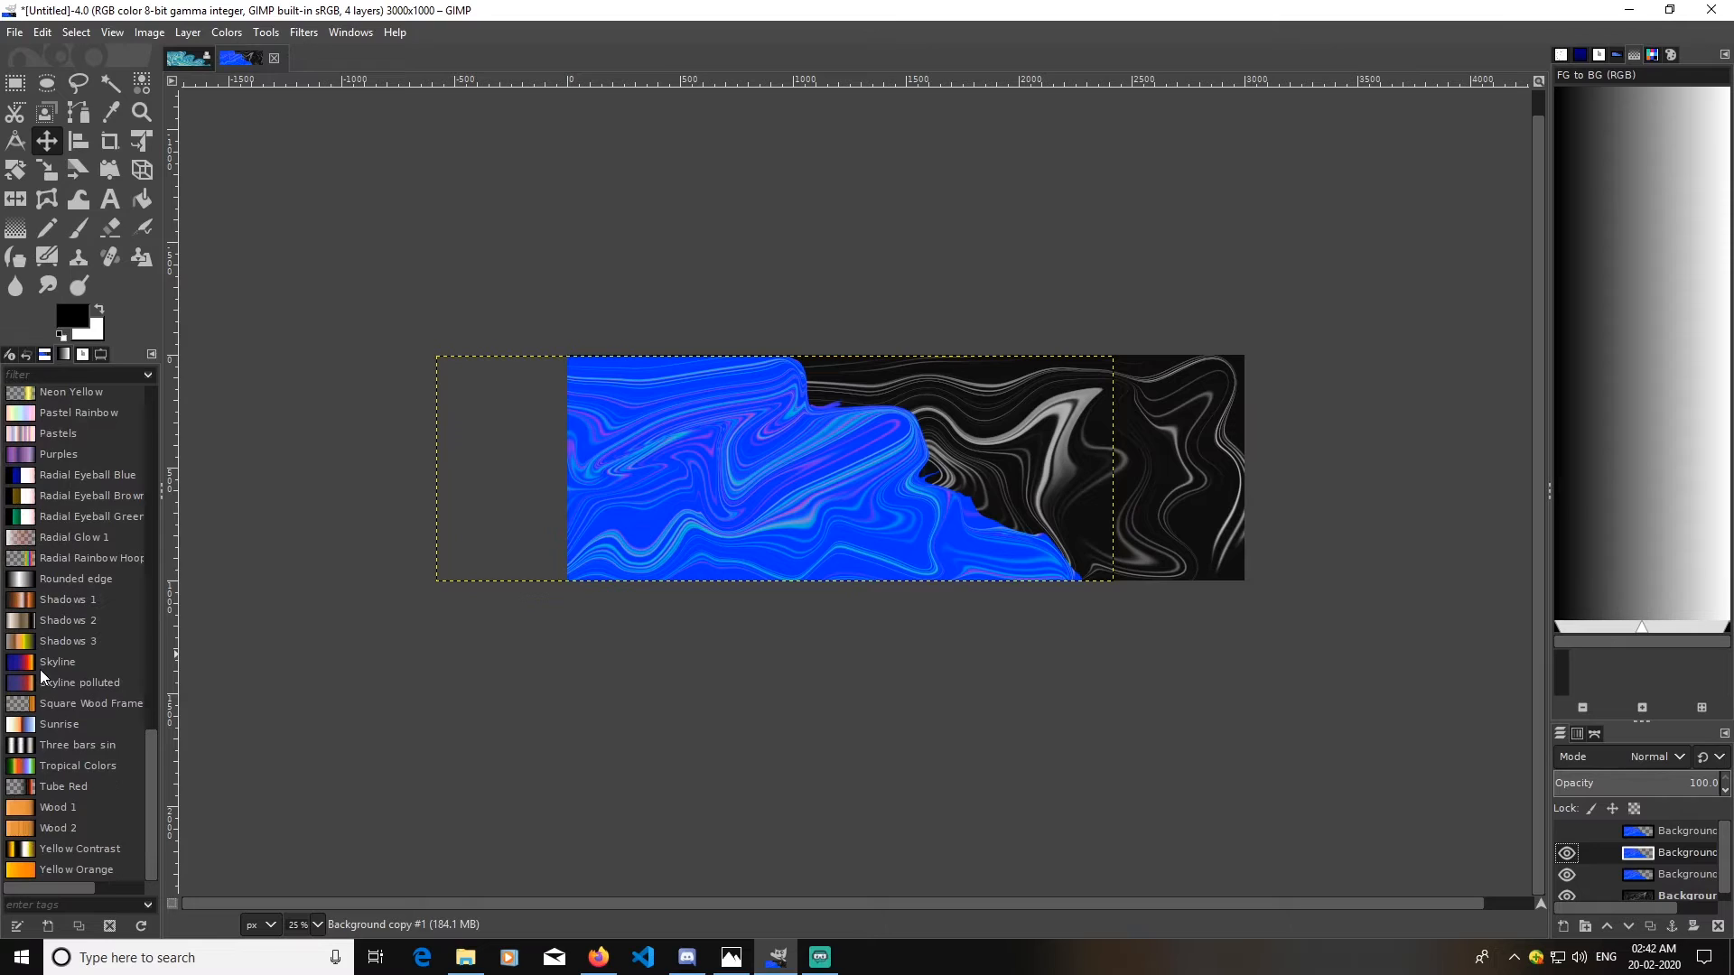
left_click(45, 870)
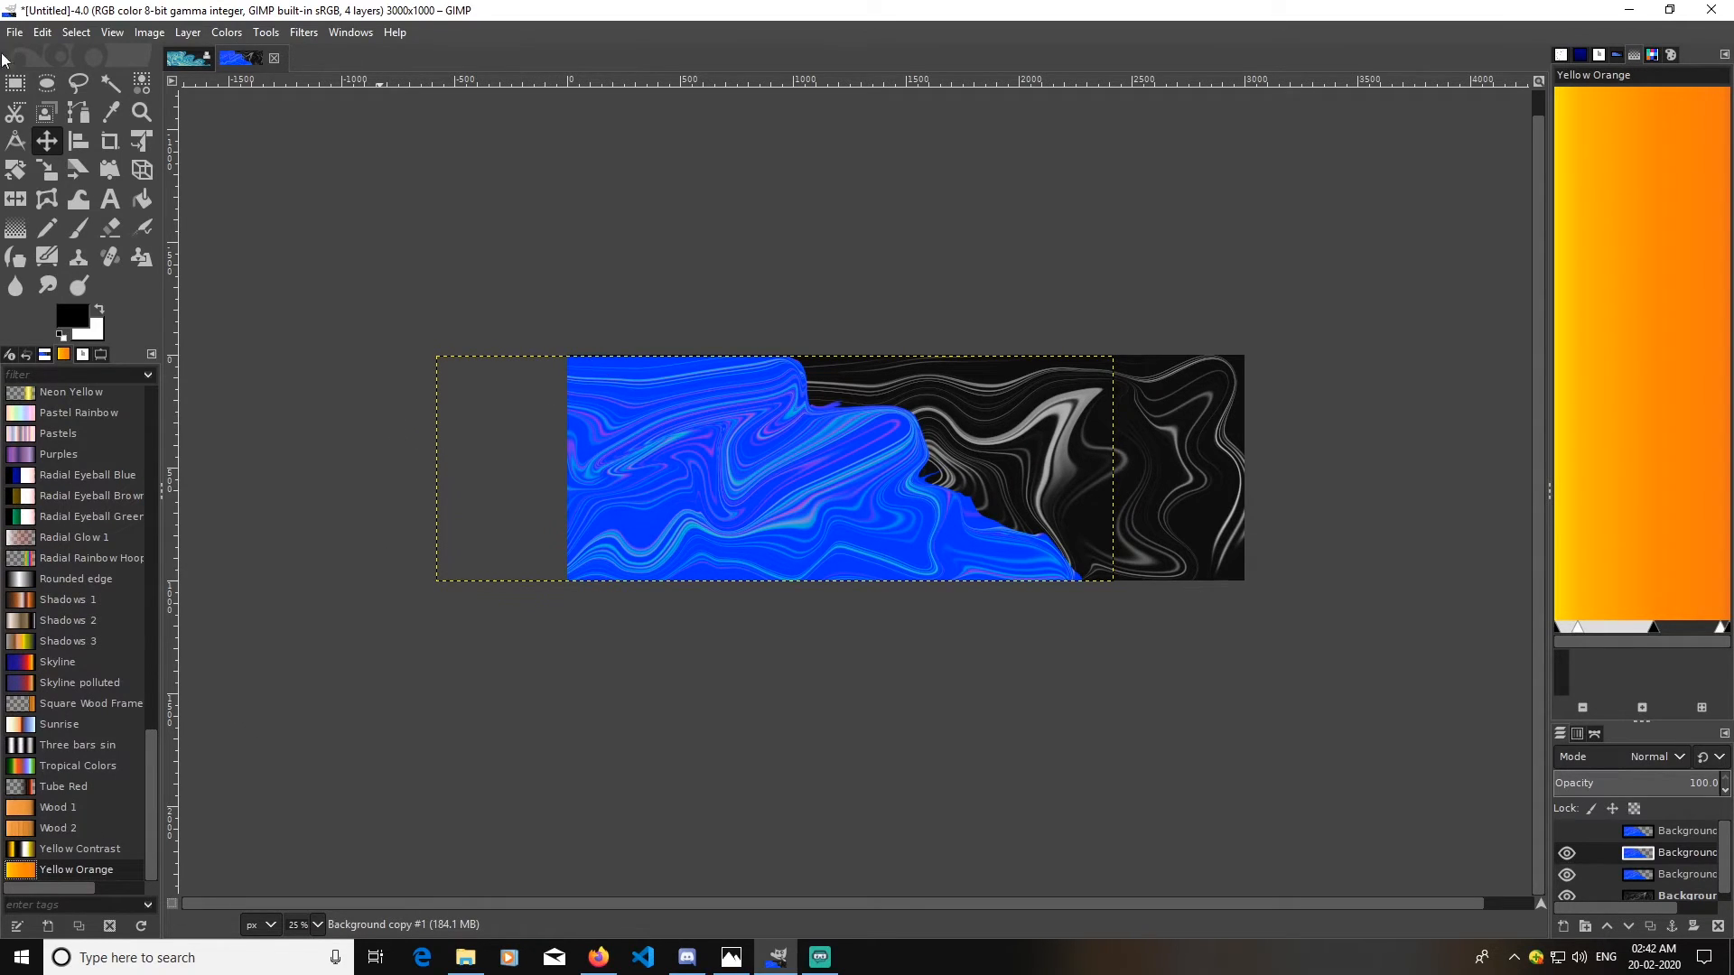
left_click(227, 32)
mouse_move(250, 439)
mouse_move(301, 416)
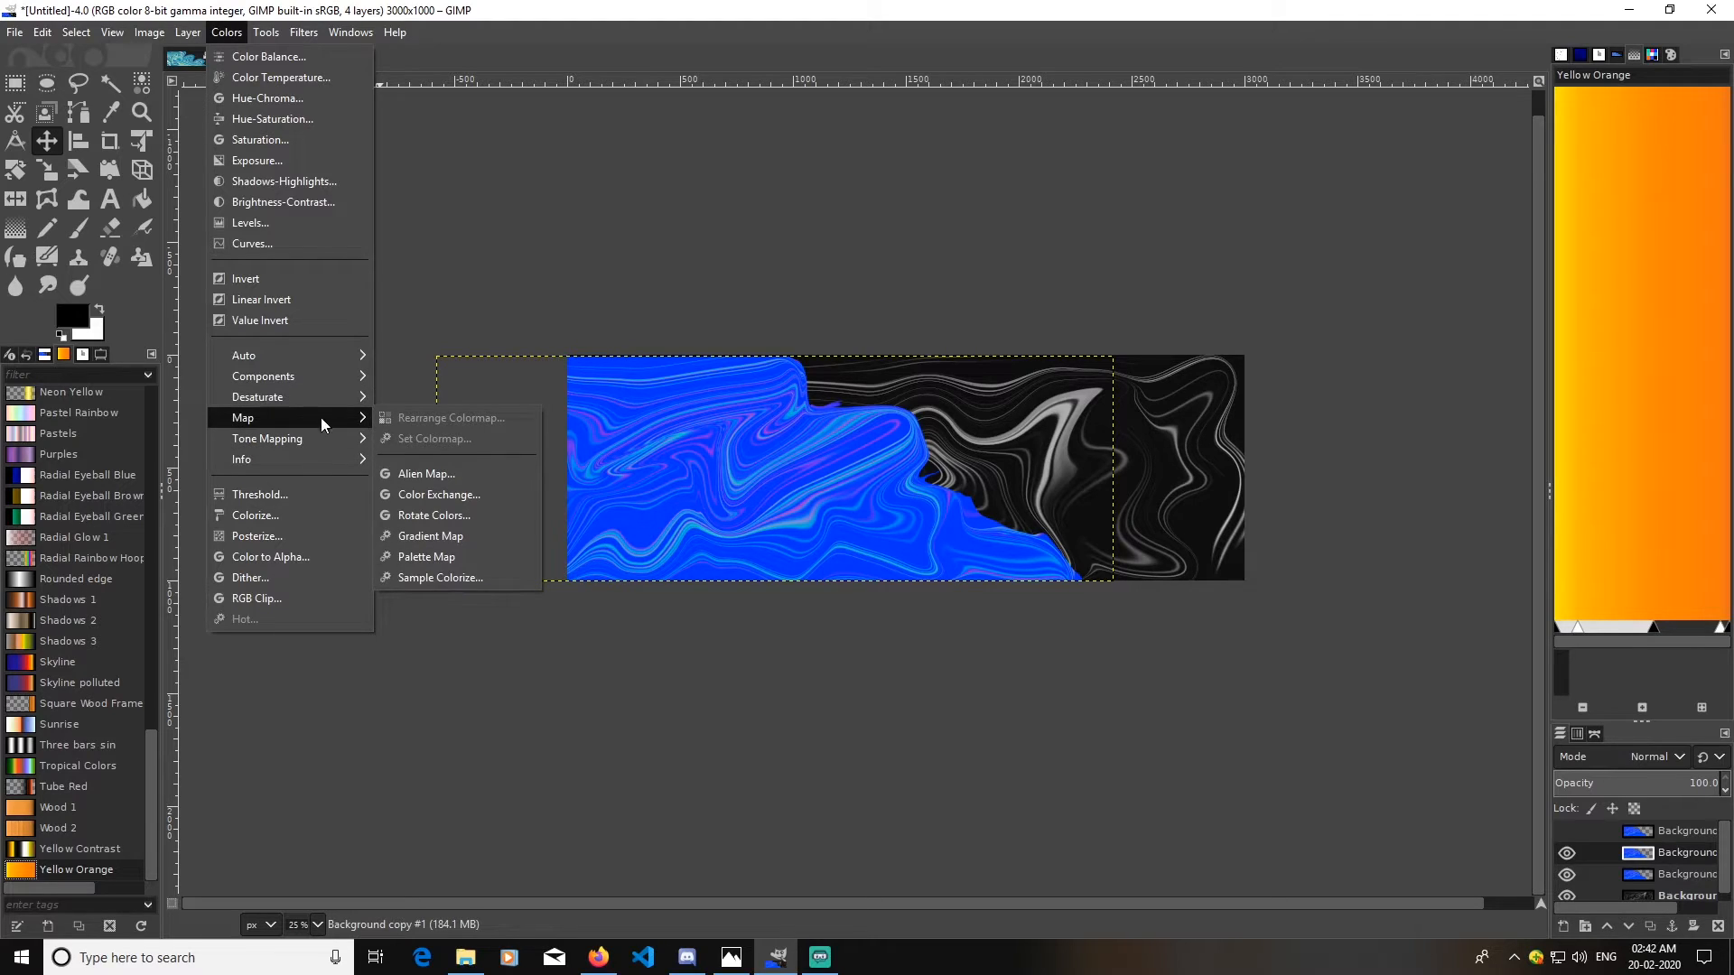
left_click(431, 536)
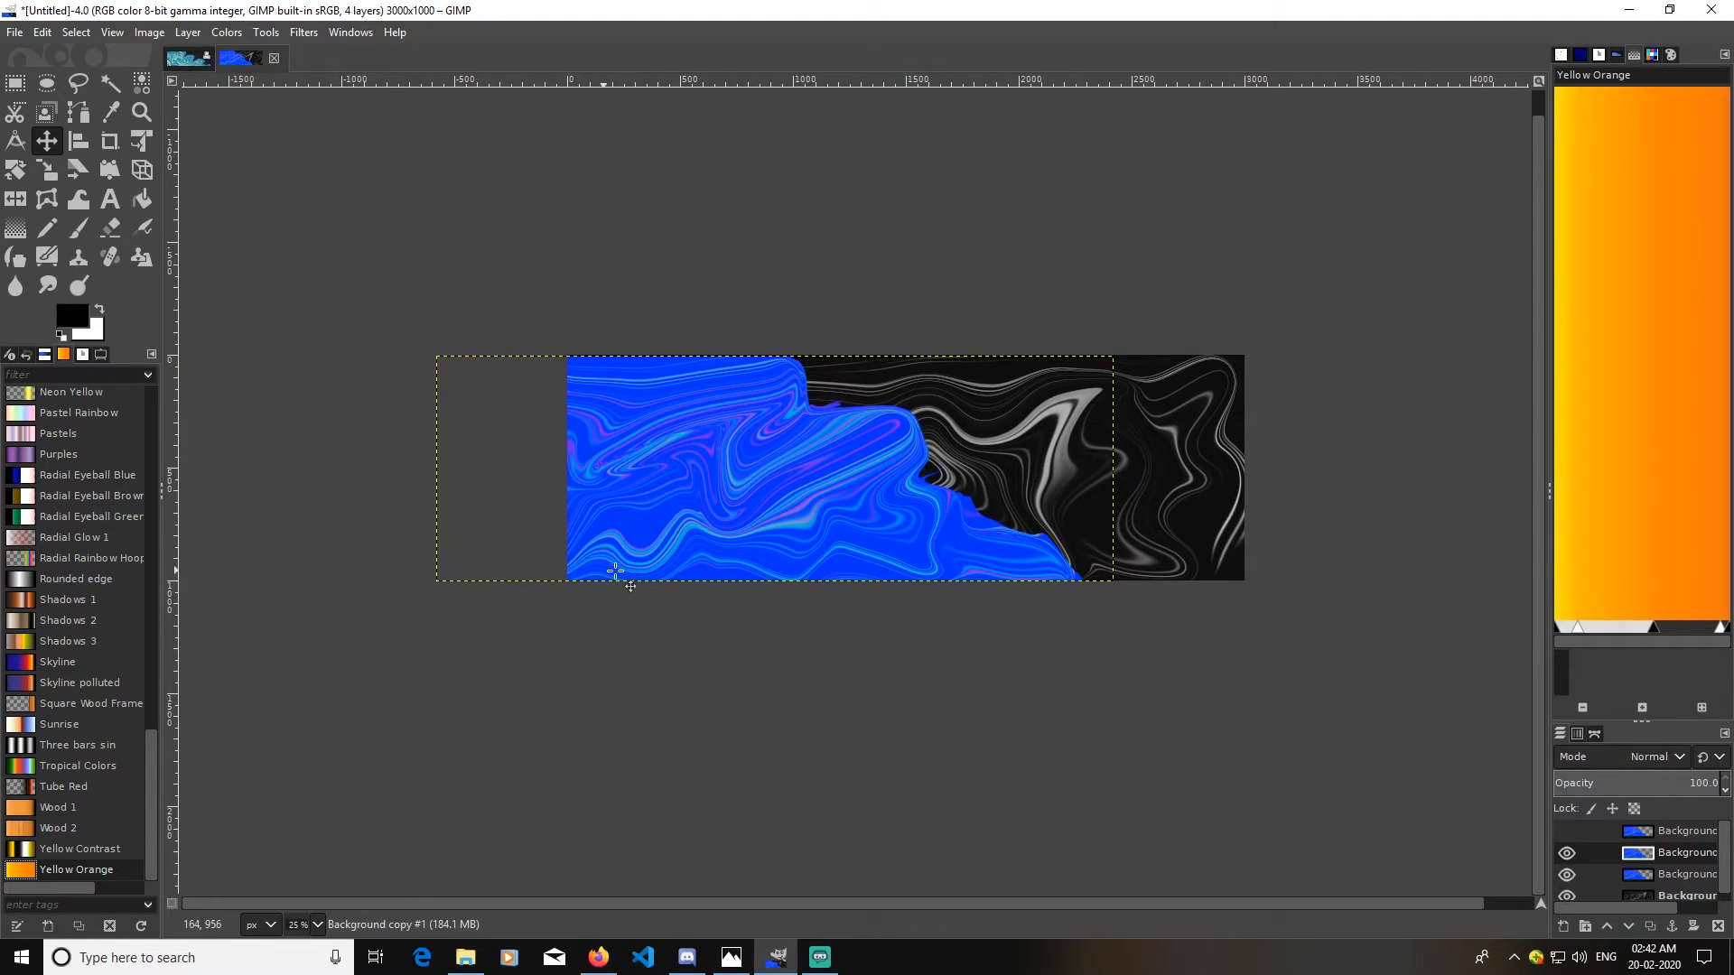
- Boost the orange layer's contrast with an S-shaped Curves adjustment, placing points at 88/51 and 194/212
left_click(227, 32)
left_click(340, 242)
left_click(1453, 490)
left_click_drag(1609, 386, 1586, 352)
left_click_drag(1457, 493, 1471, 500)
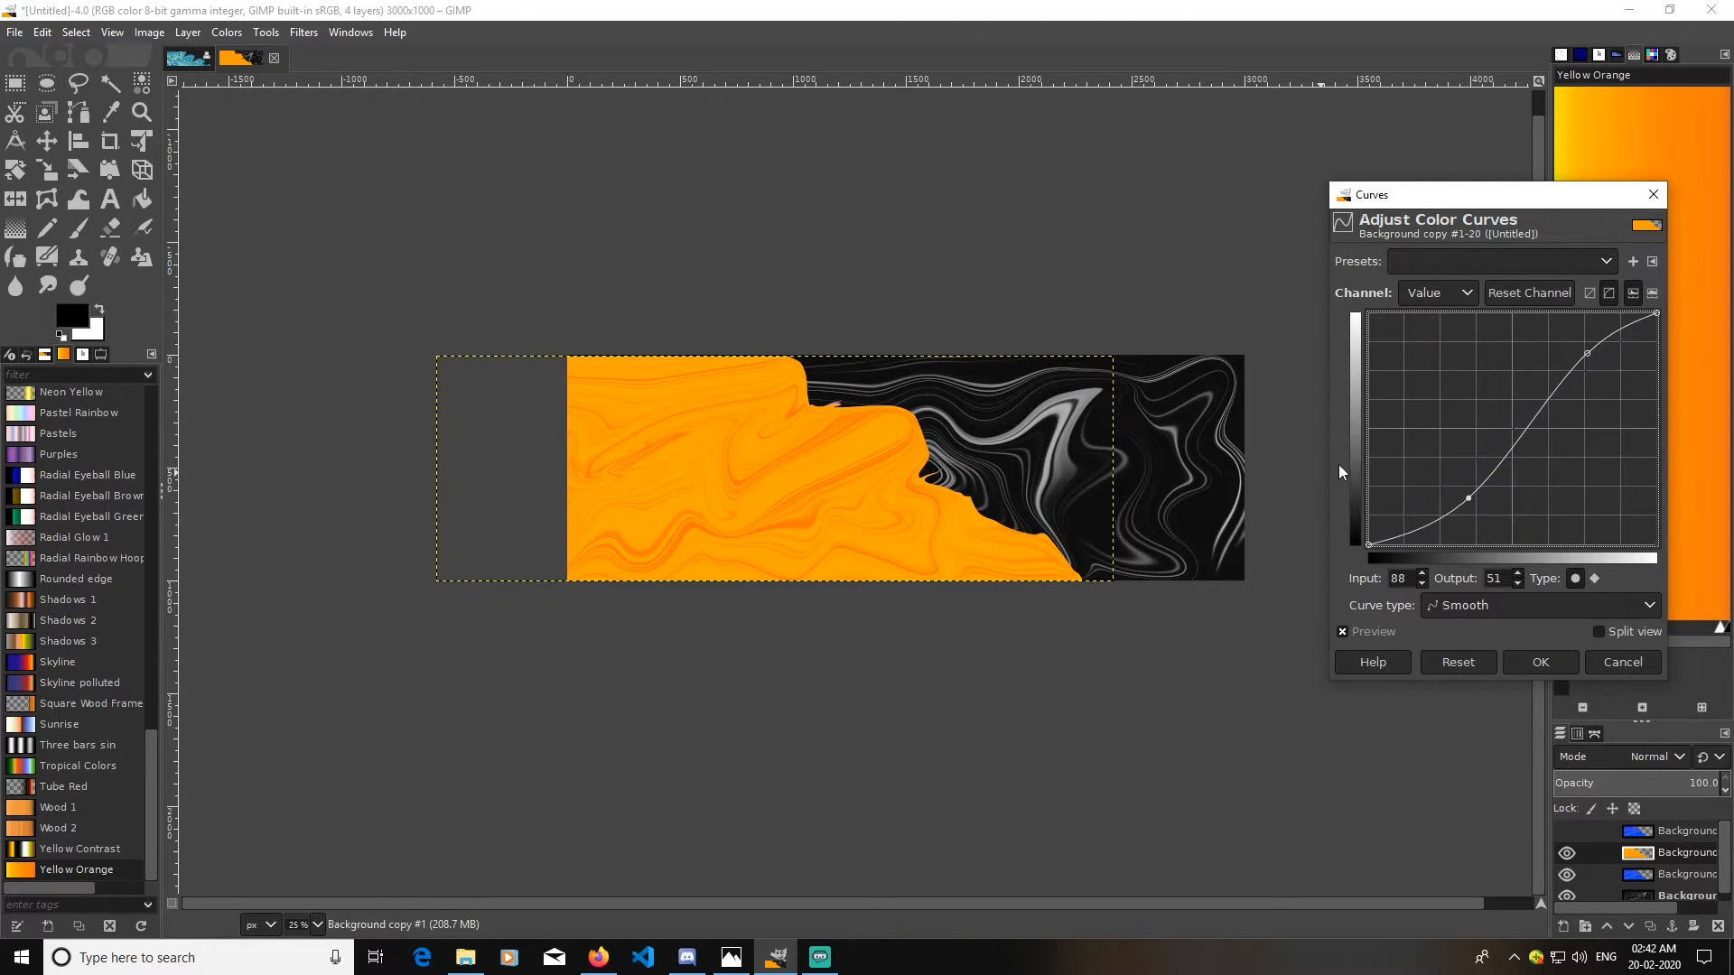
left_click_drag(1579, 354, 1583, 354)
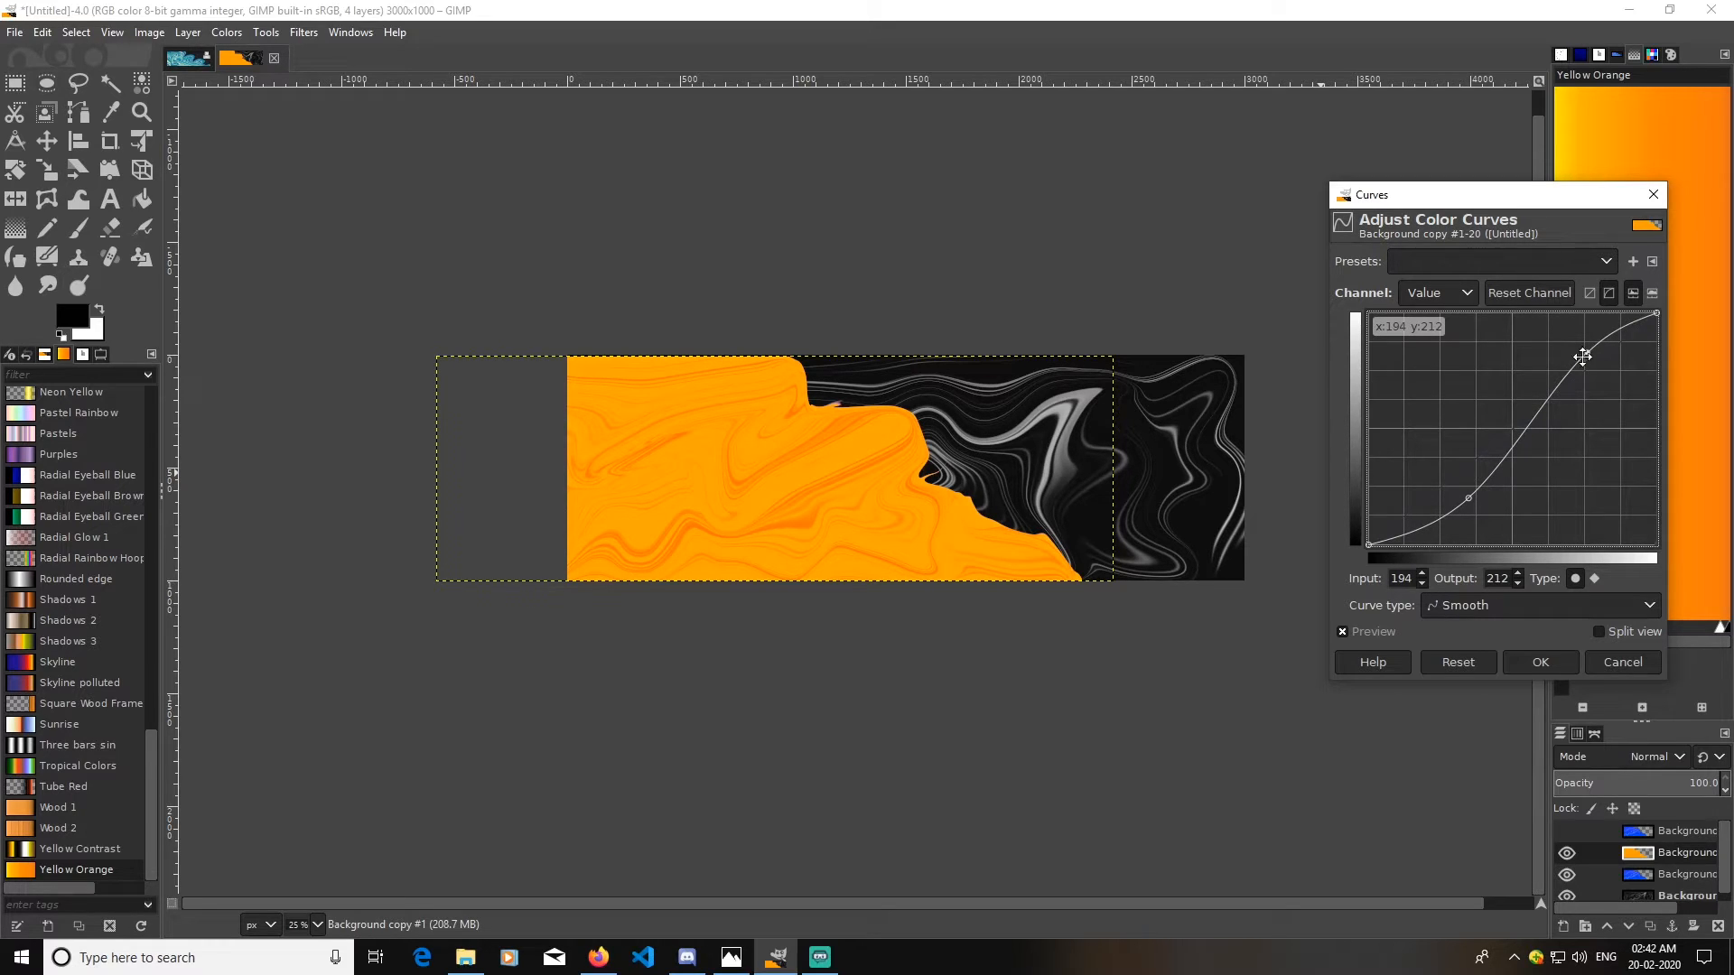
left_click(1535, 665)
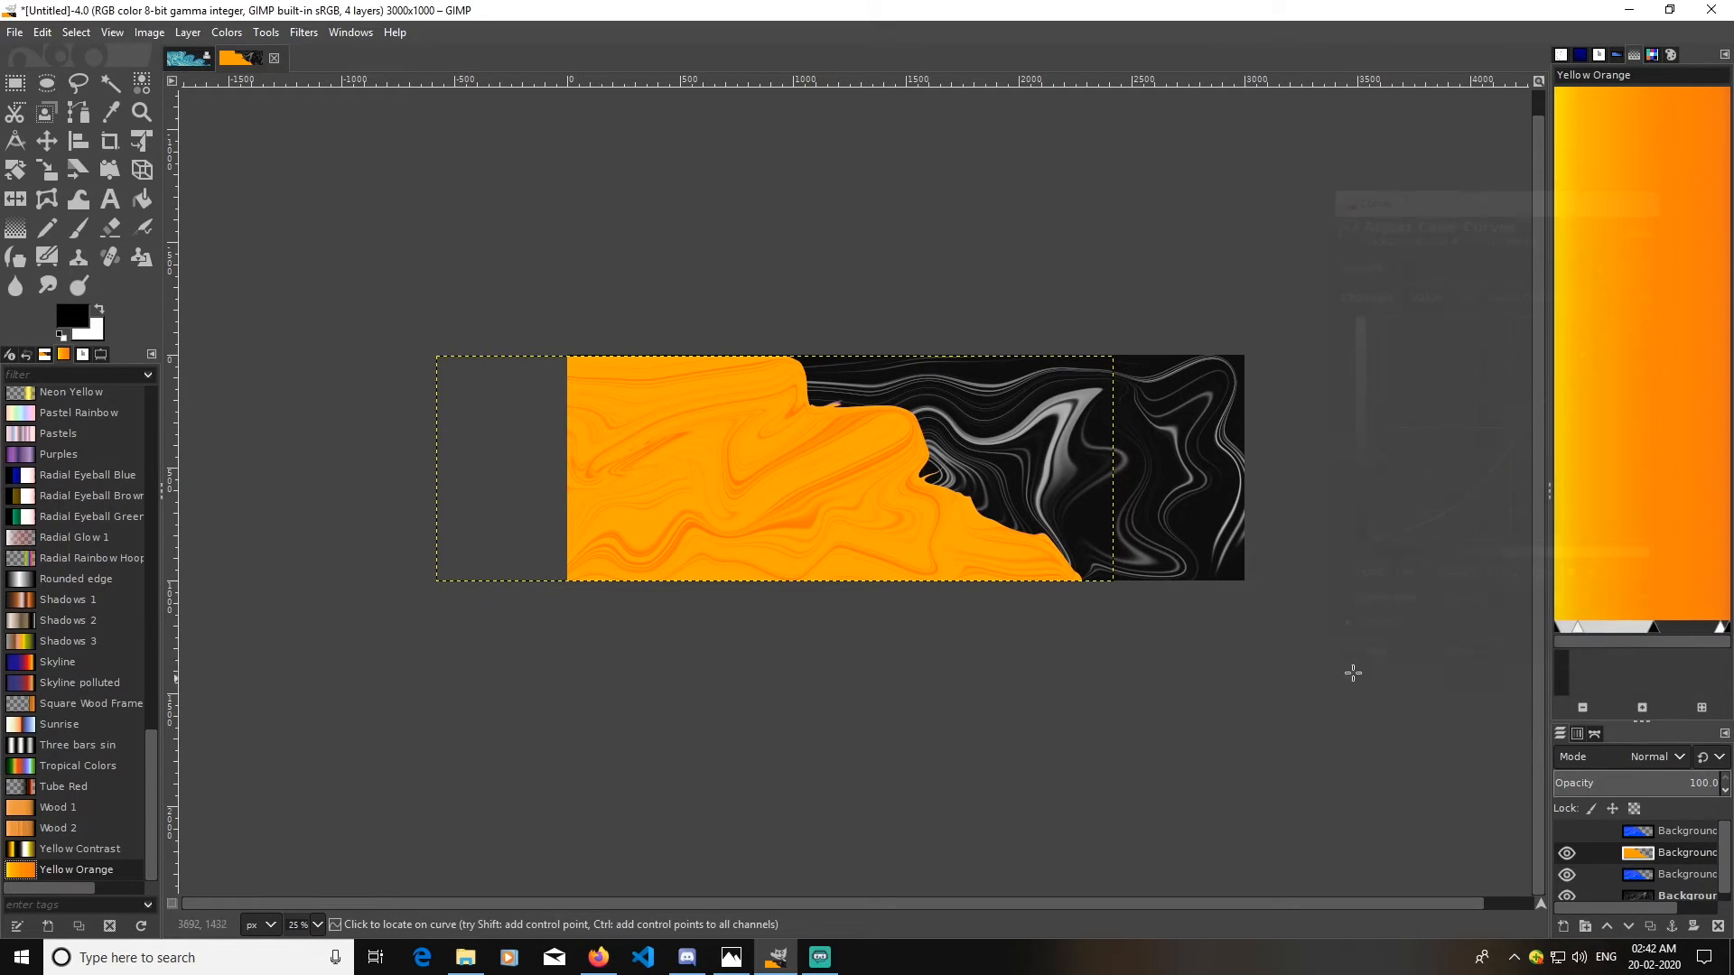
- Hide the orange layer and make the blue layer below it active
left_click(1568, 853)
left_click(1655, 878)
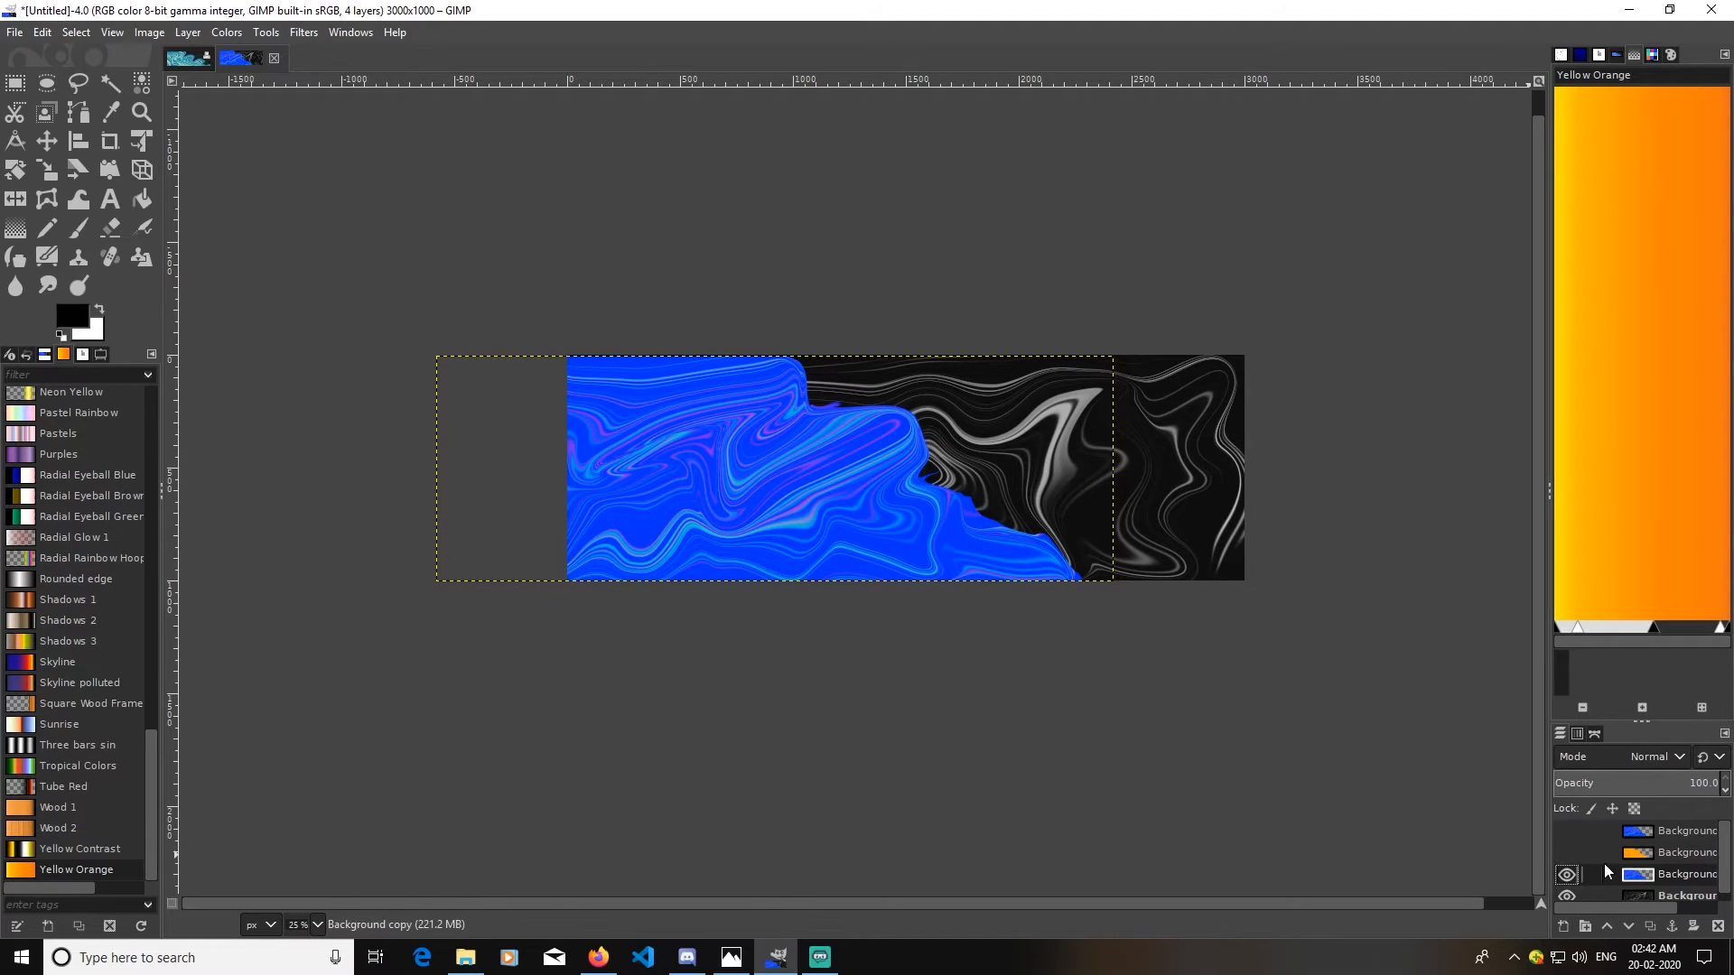
- Try a Gradient Map with the Cold Steel gradient on the lower blue layer, and undo it
scroll(57, 647, "up", 7)
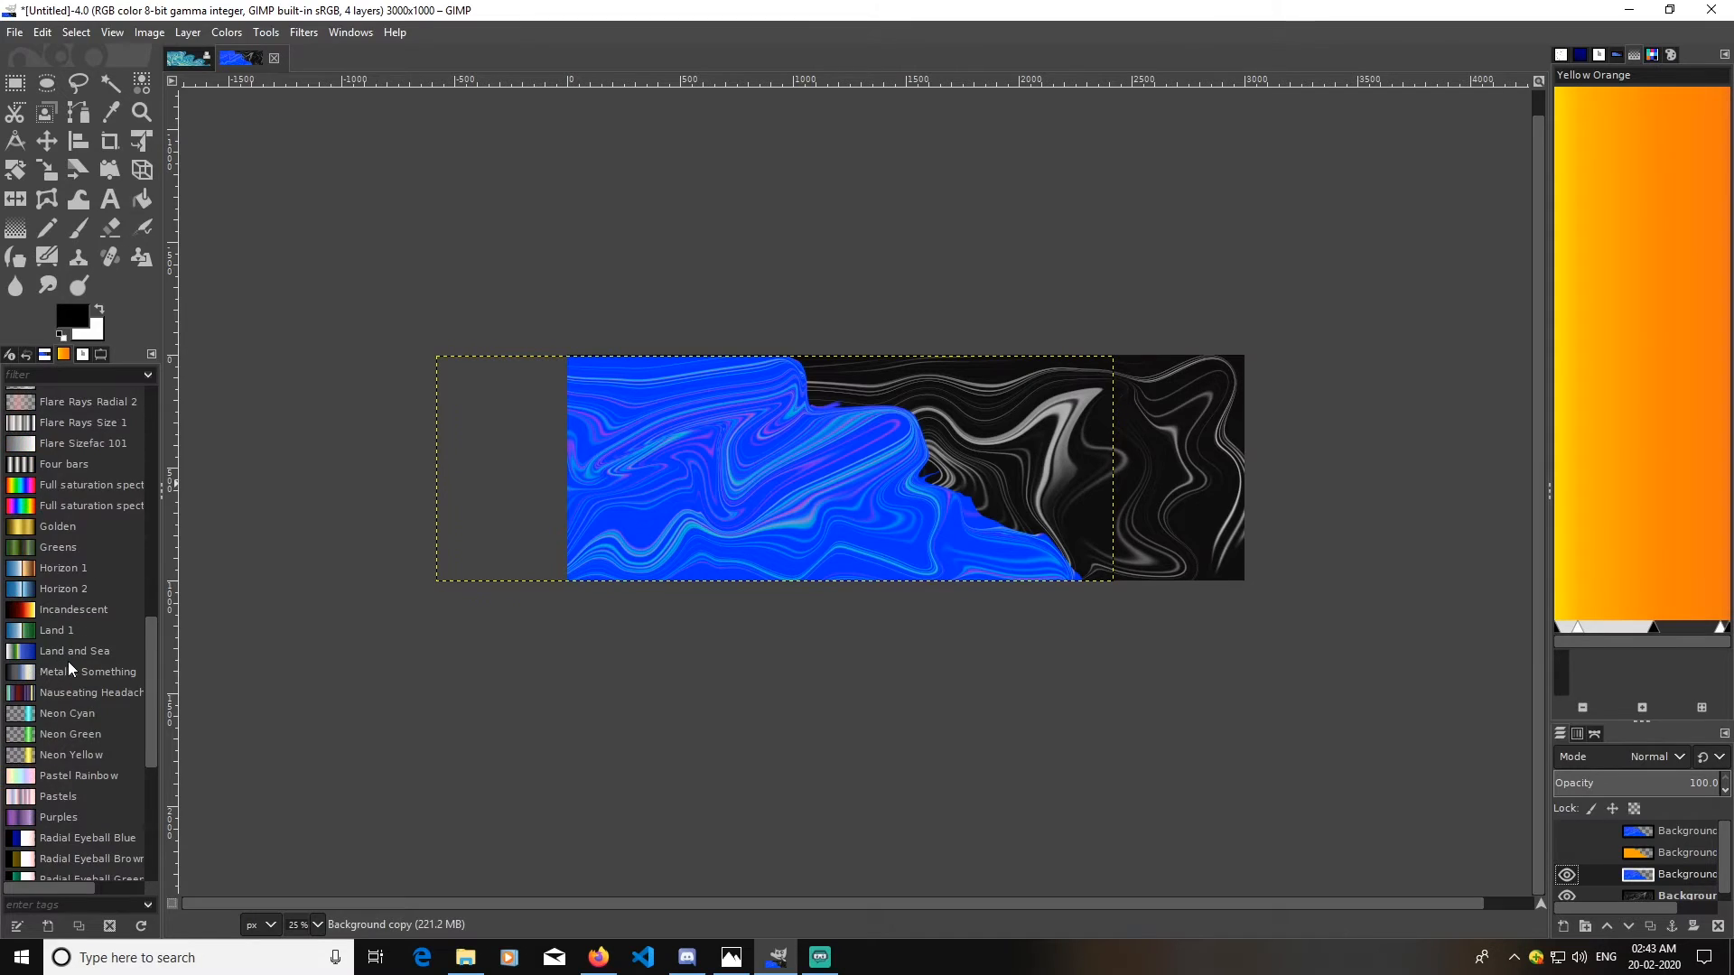
scroll(68, 661, "up", 8)
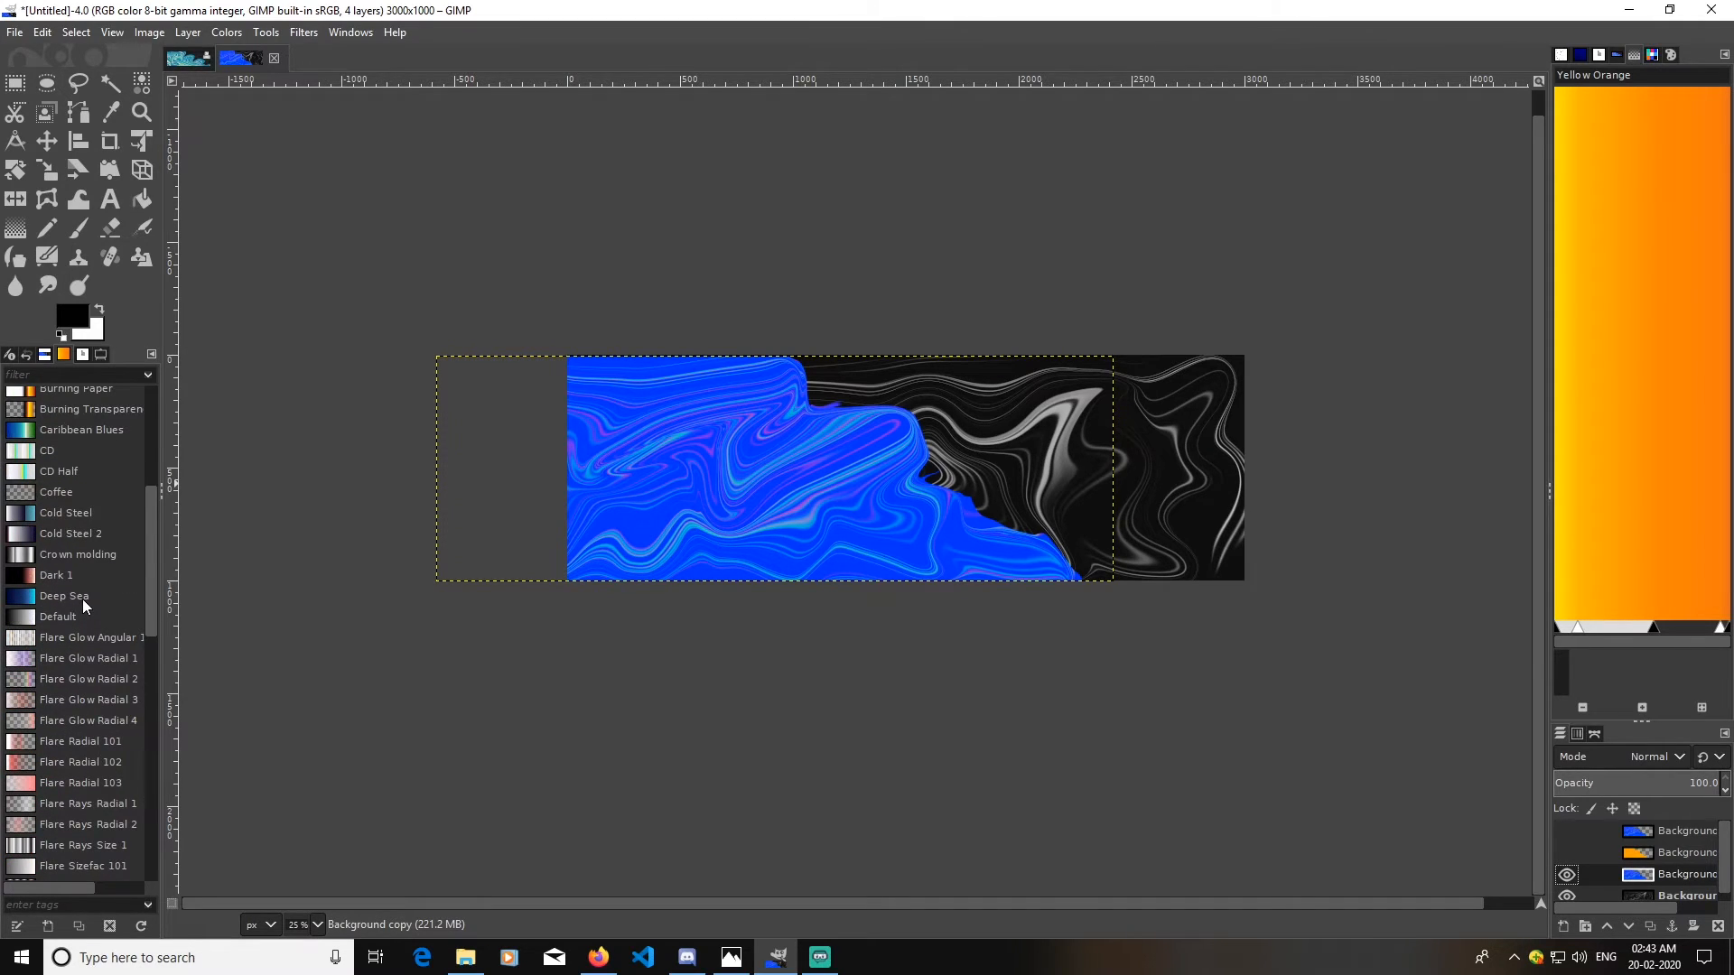
scroll(85, 587, "up", 1)
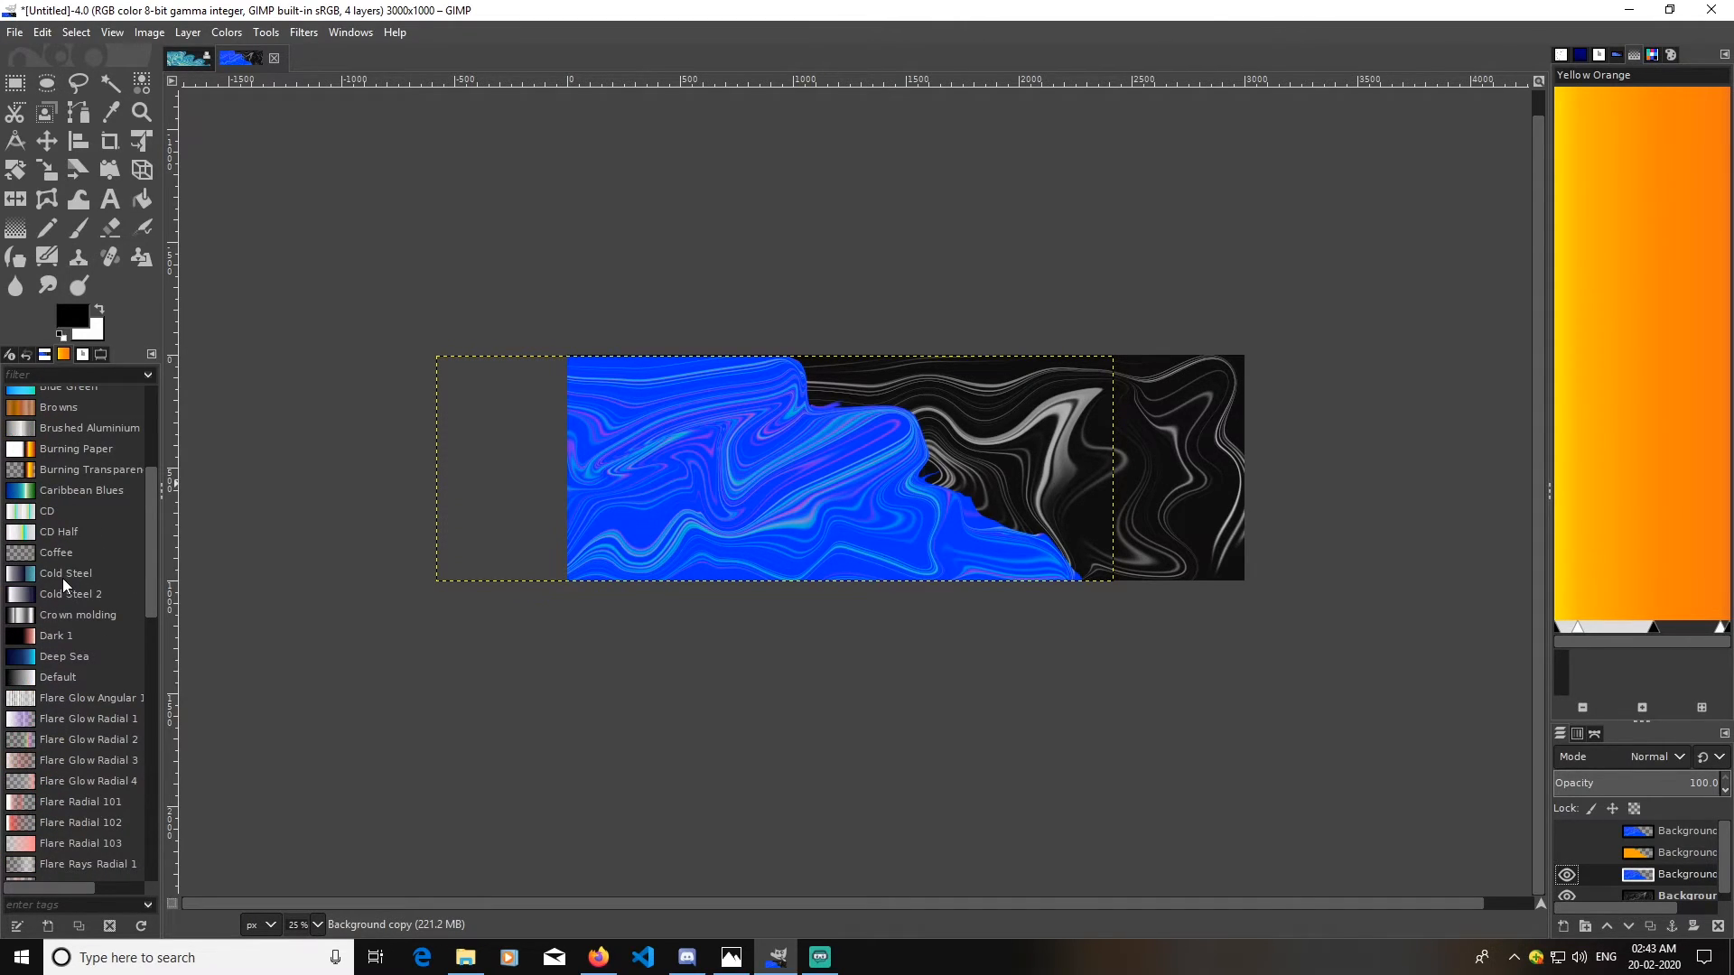
left_click(64, 578)
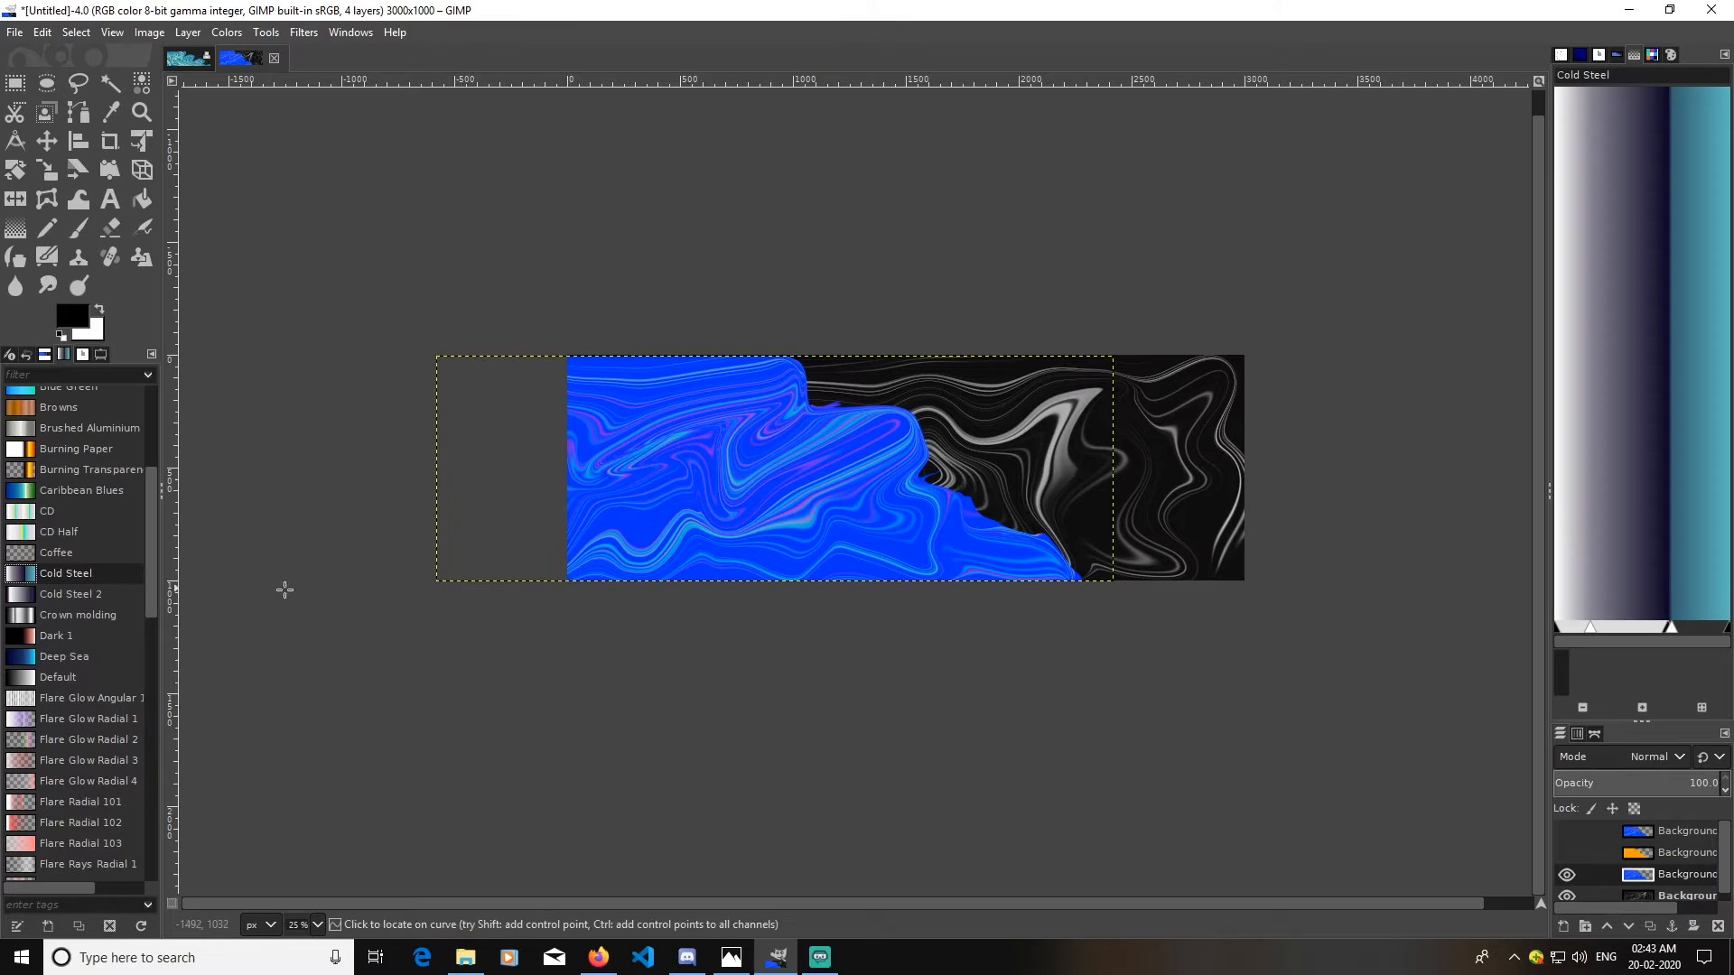
left_click(226, 33)
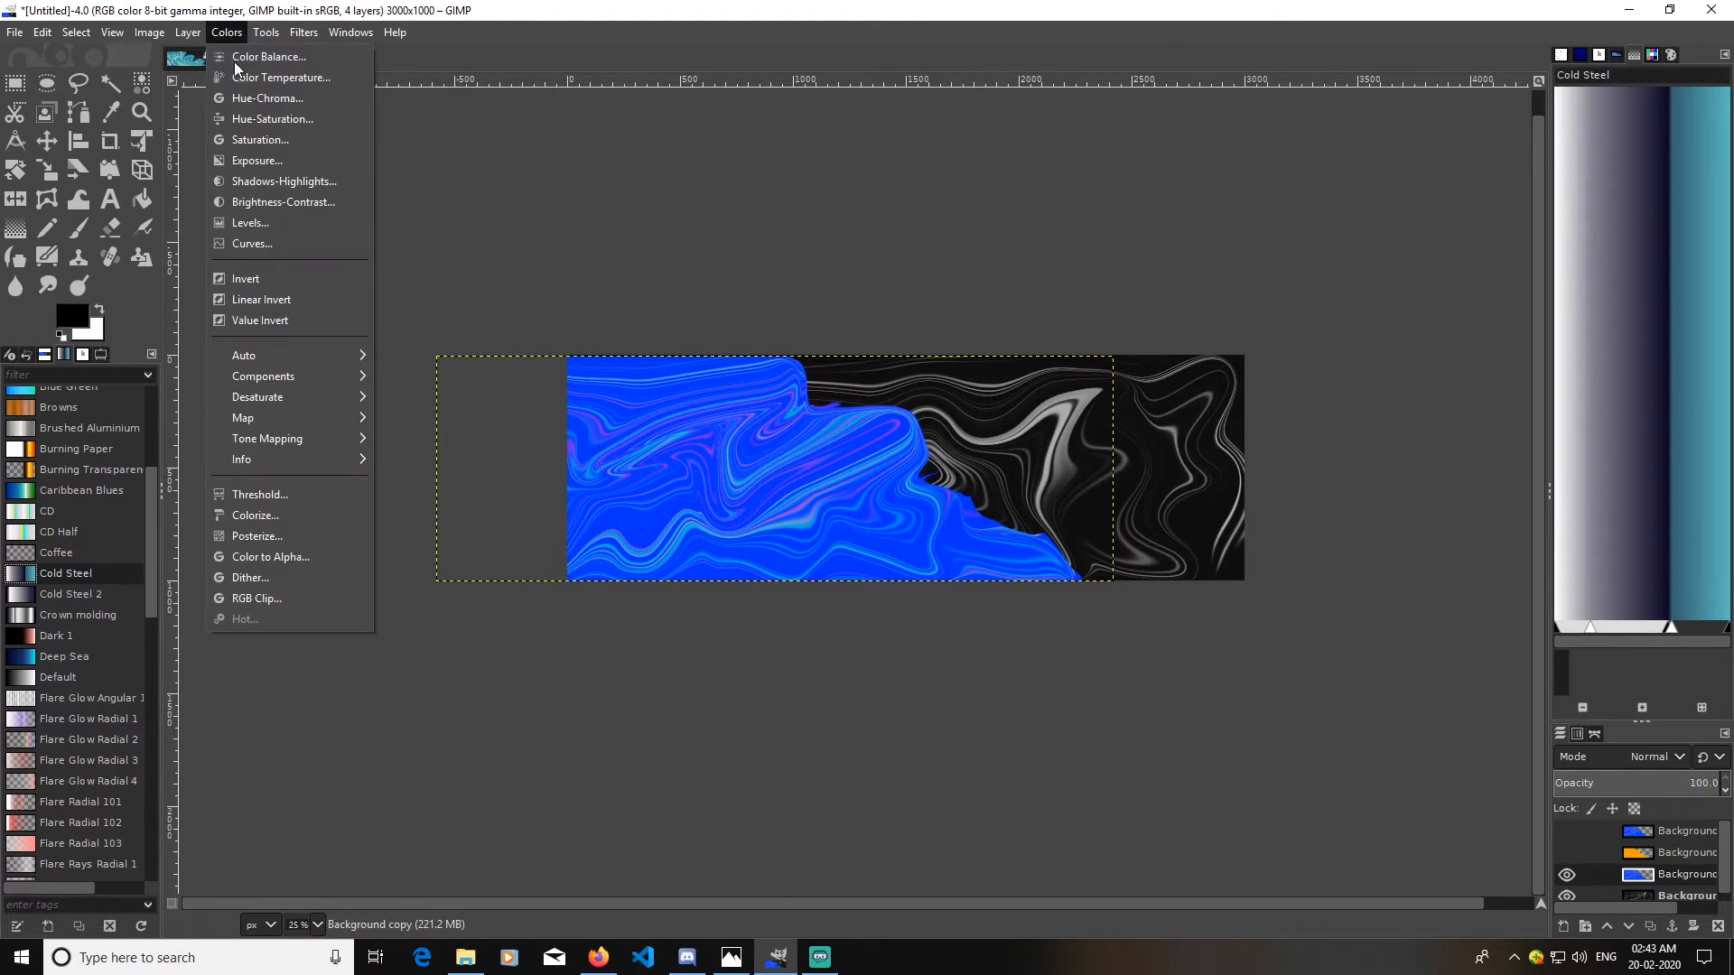
mouse_move(306, 419)
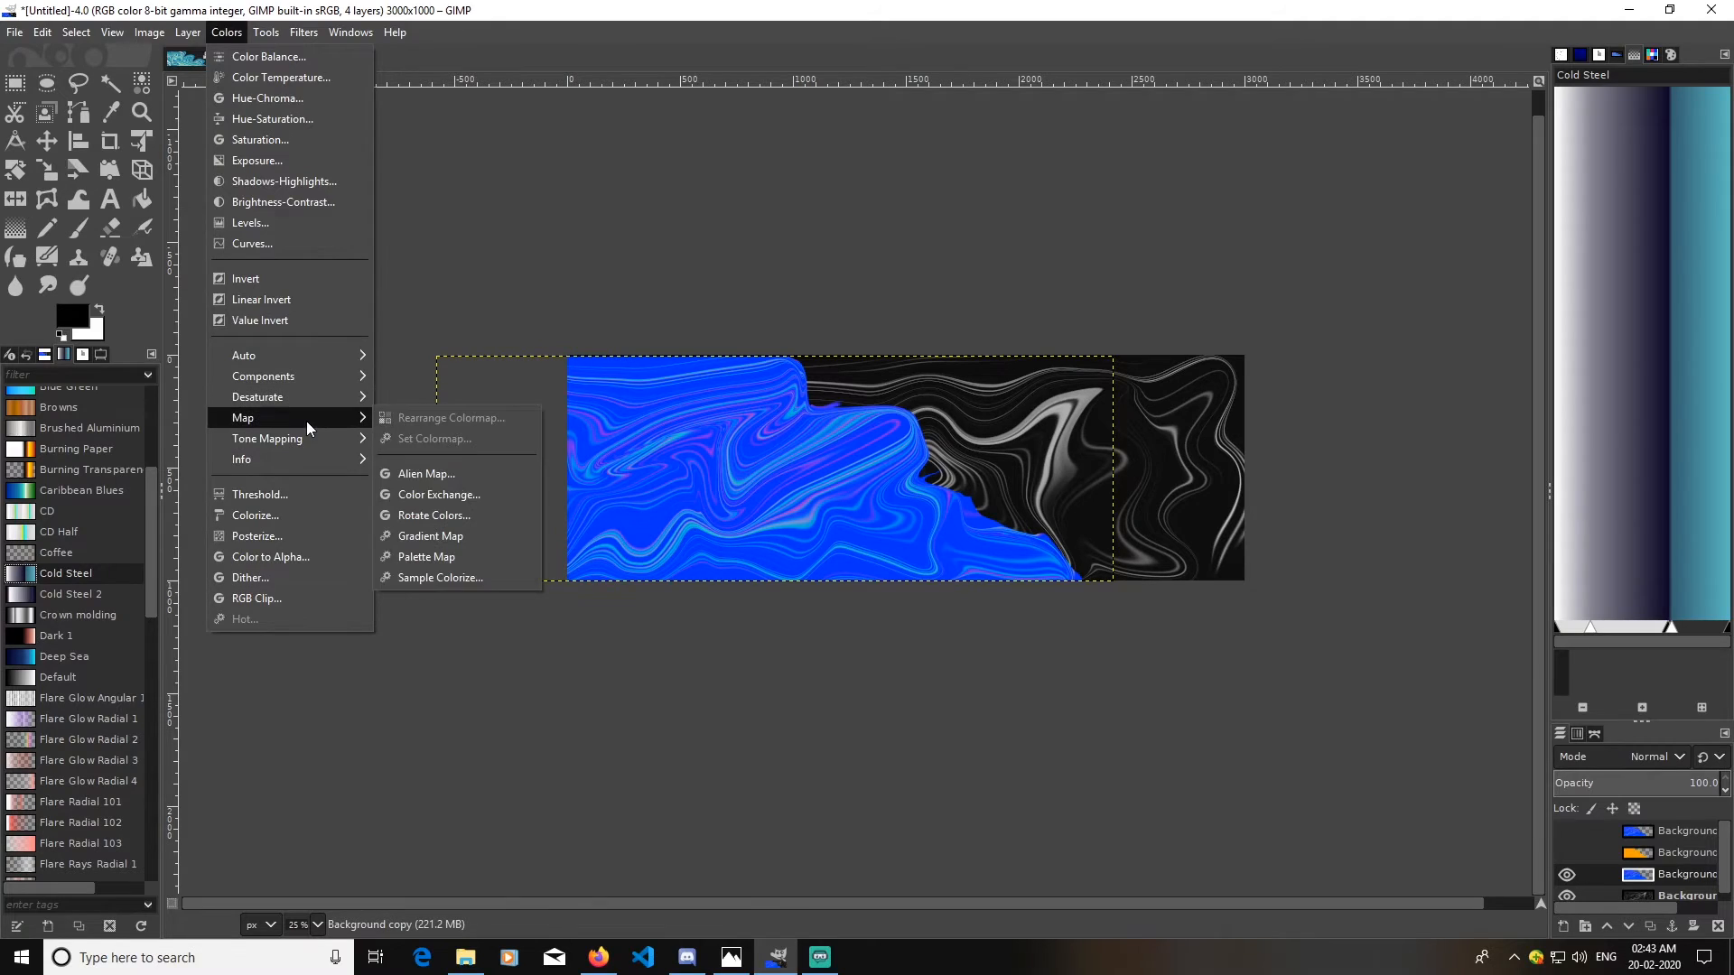
left_click(452, 535)
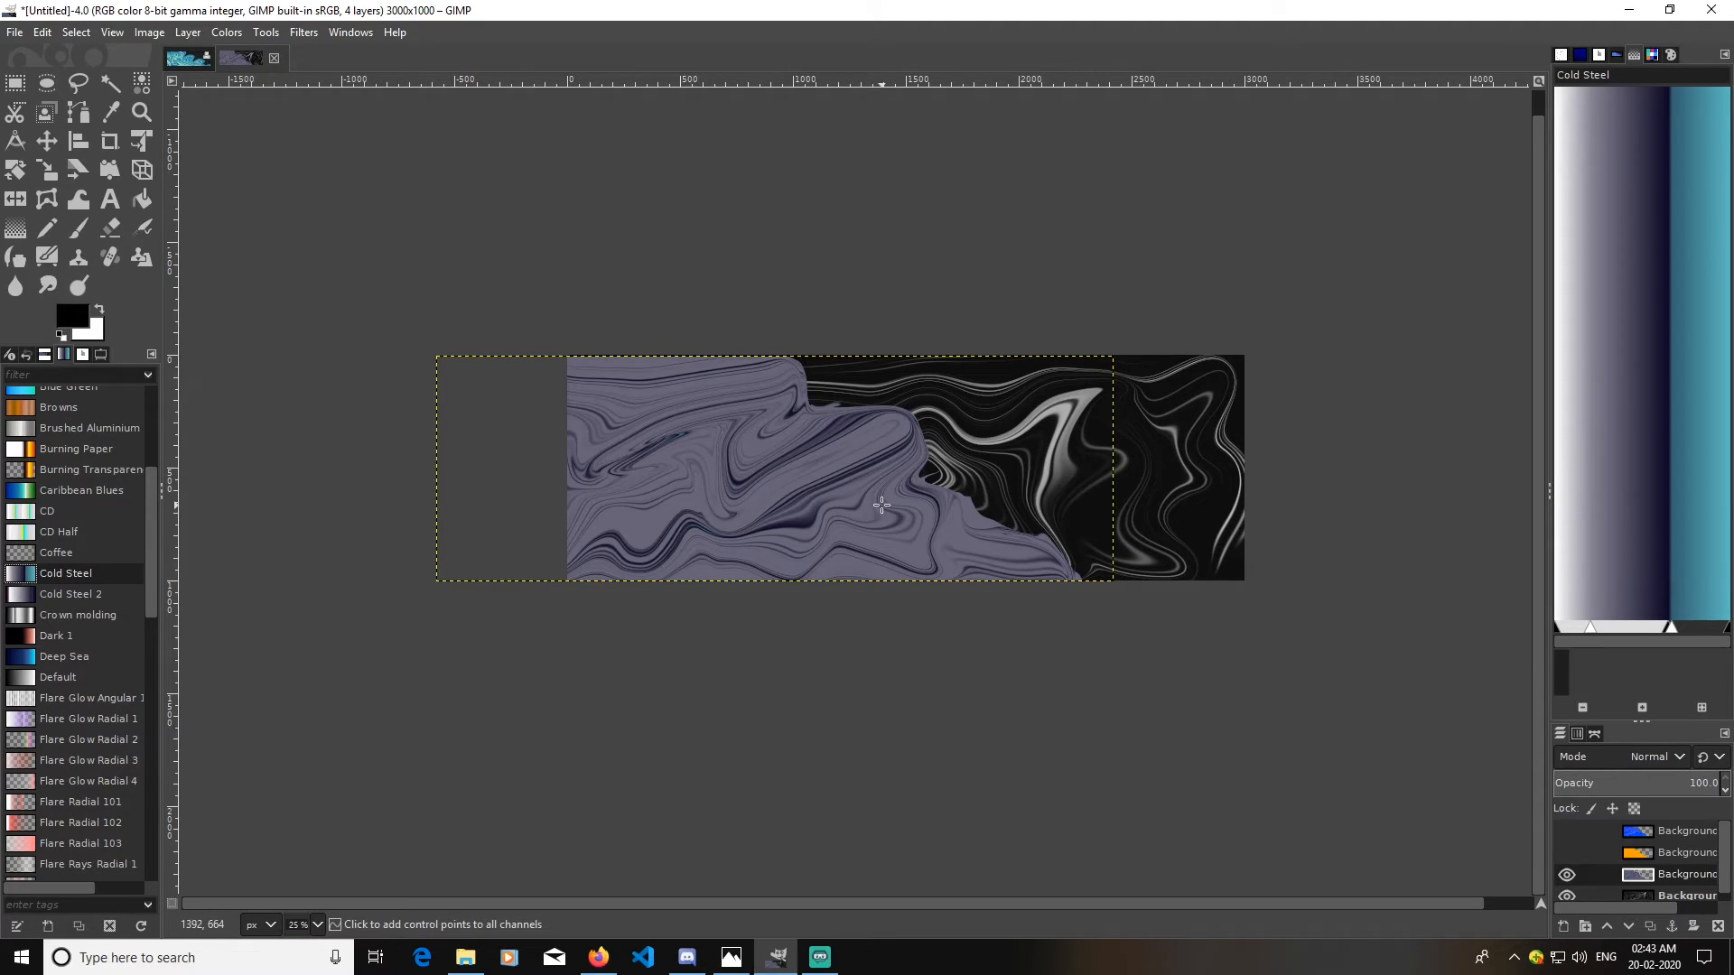
key("ctrl+z")
- Try a Gradient Map with the Abstract 1 gradient on the lower blue layer
scroll(63, 573, "up", 3)
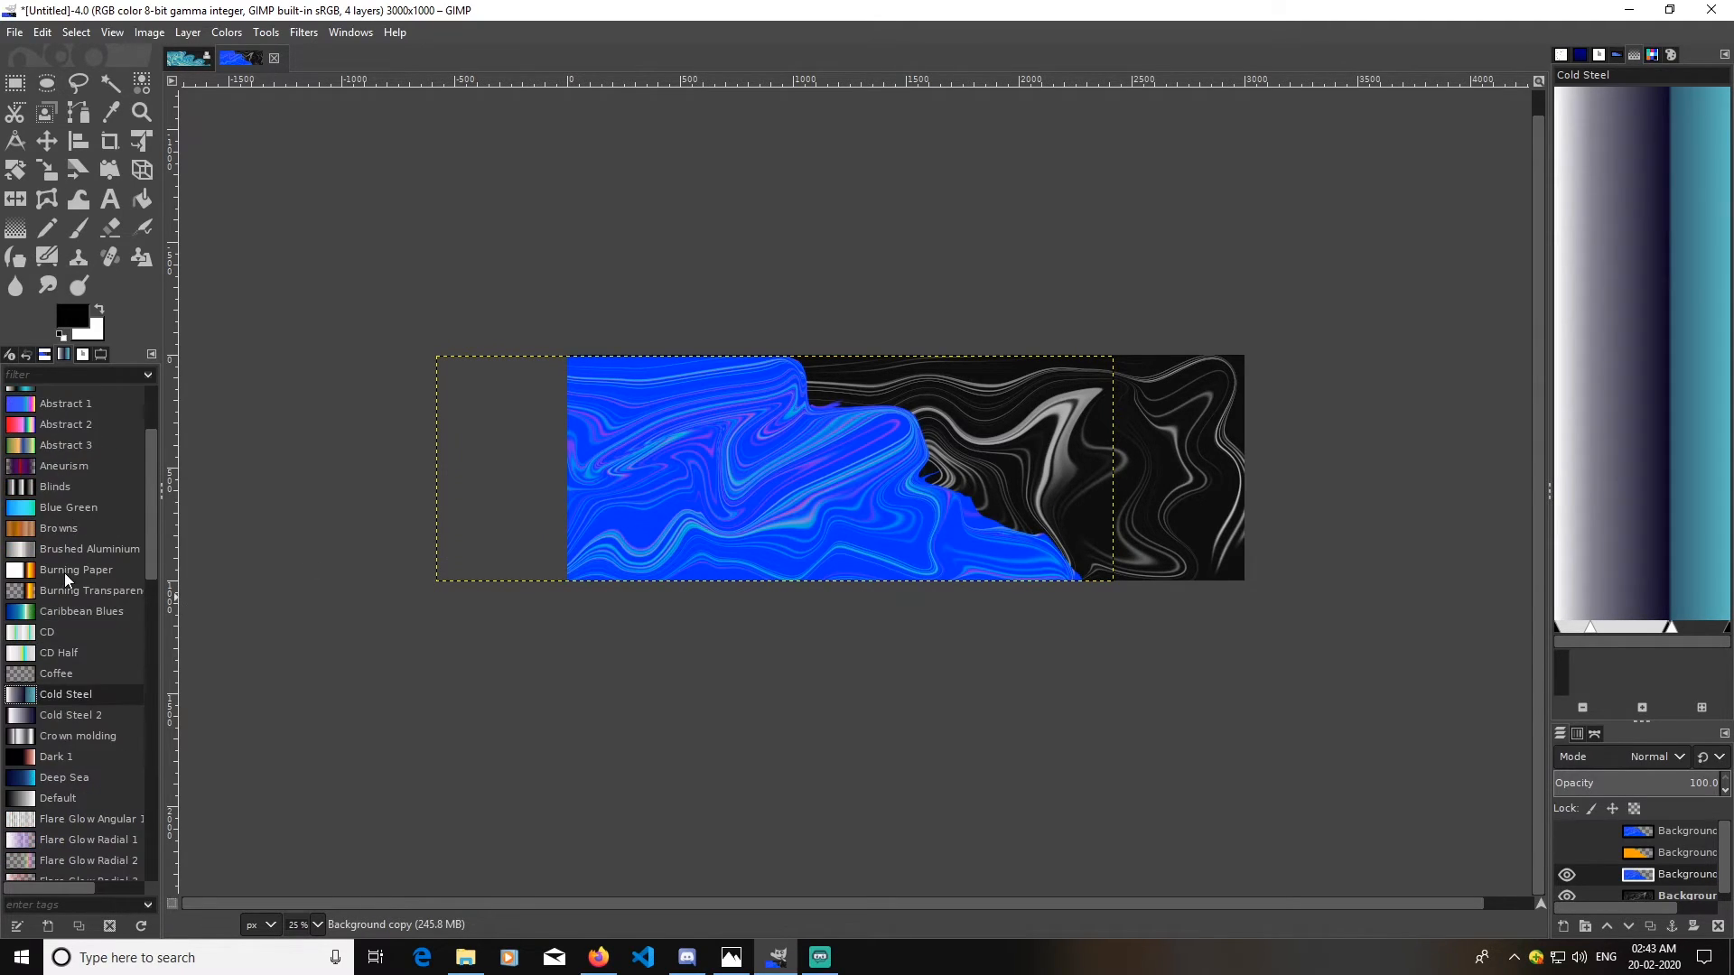
scroll(68, 539, "up", 1)
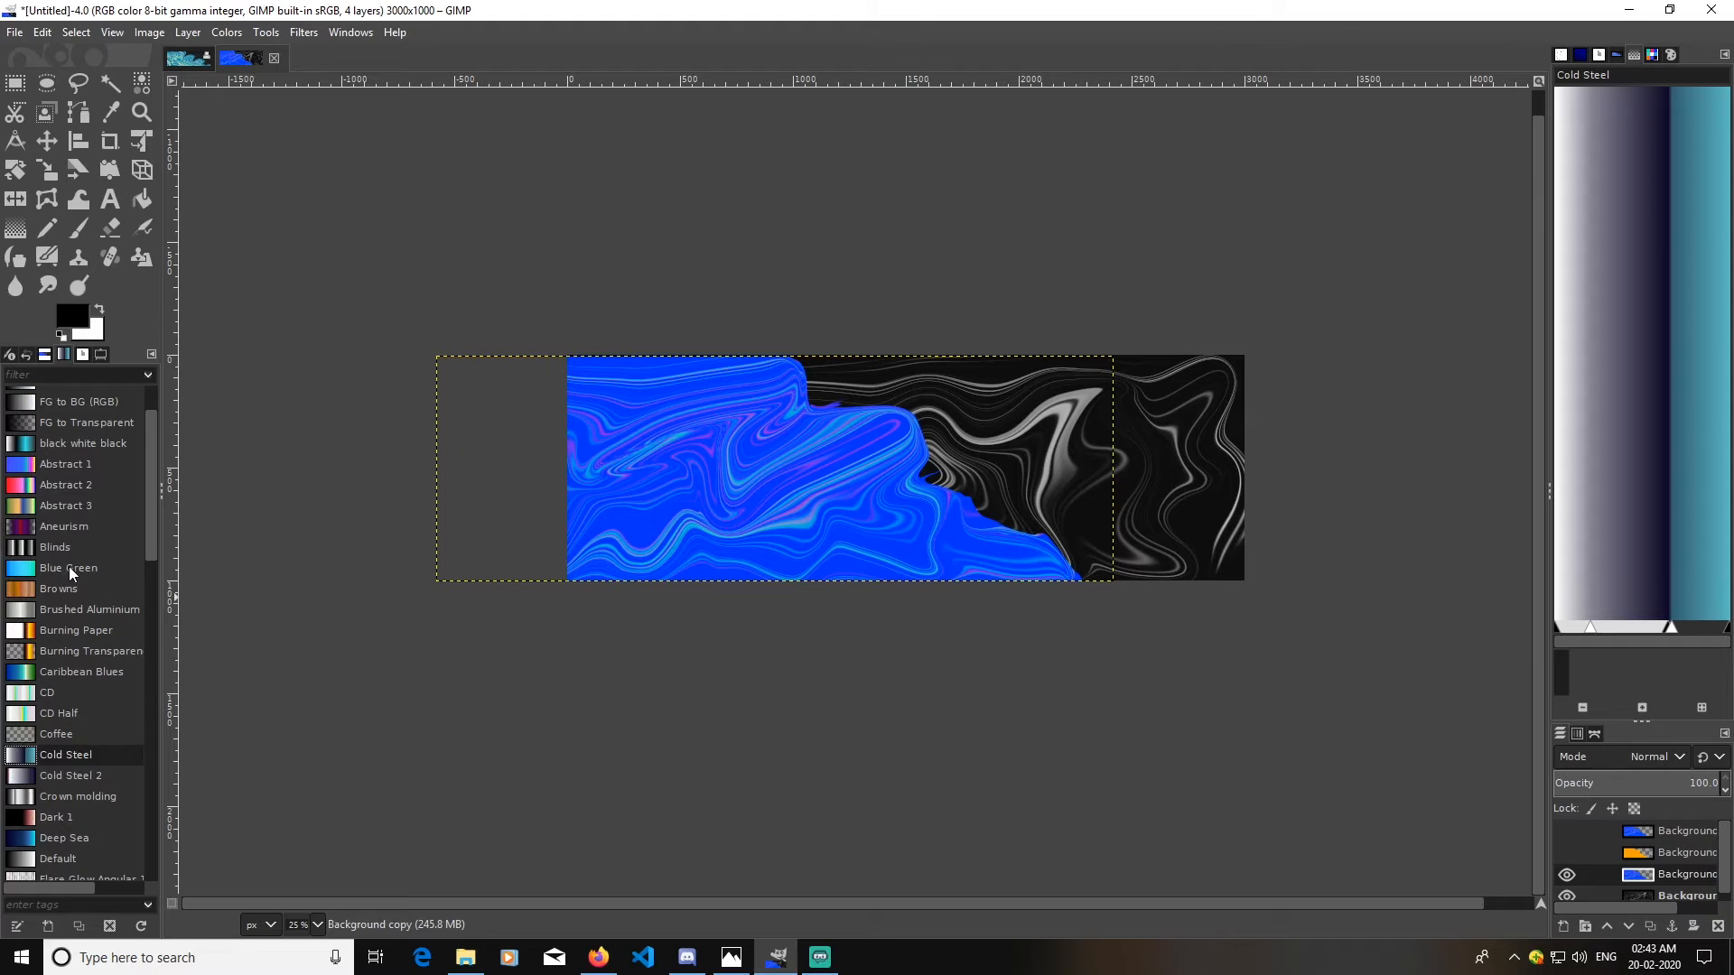
left_click(28, 472)
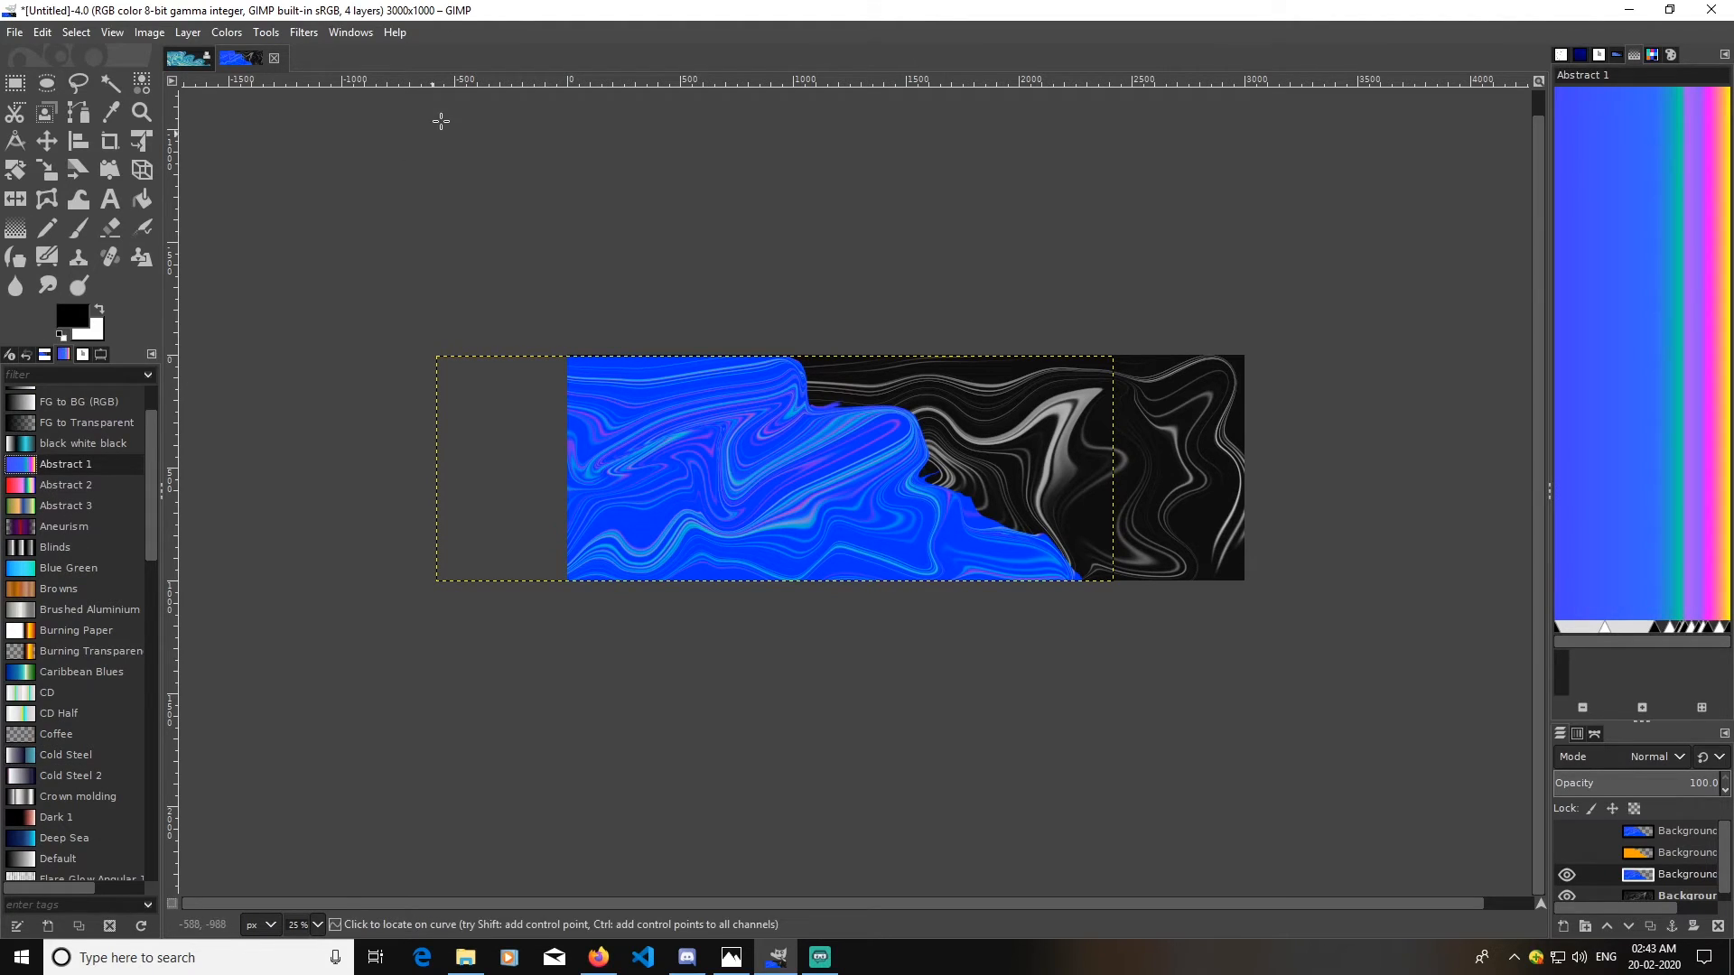
left_click(227, 34)
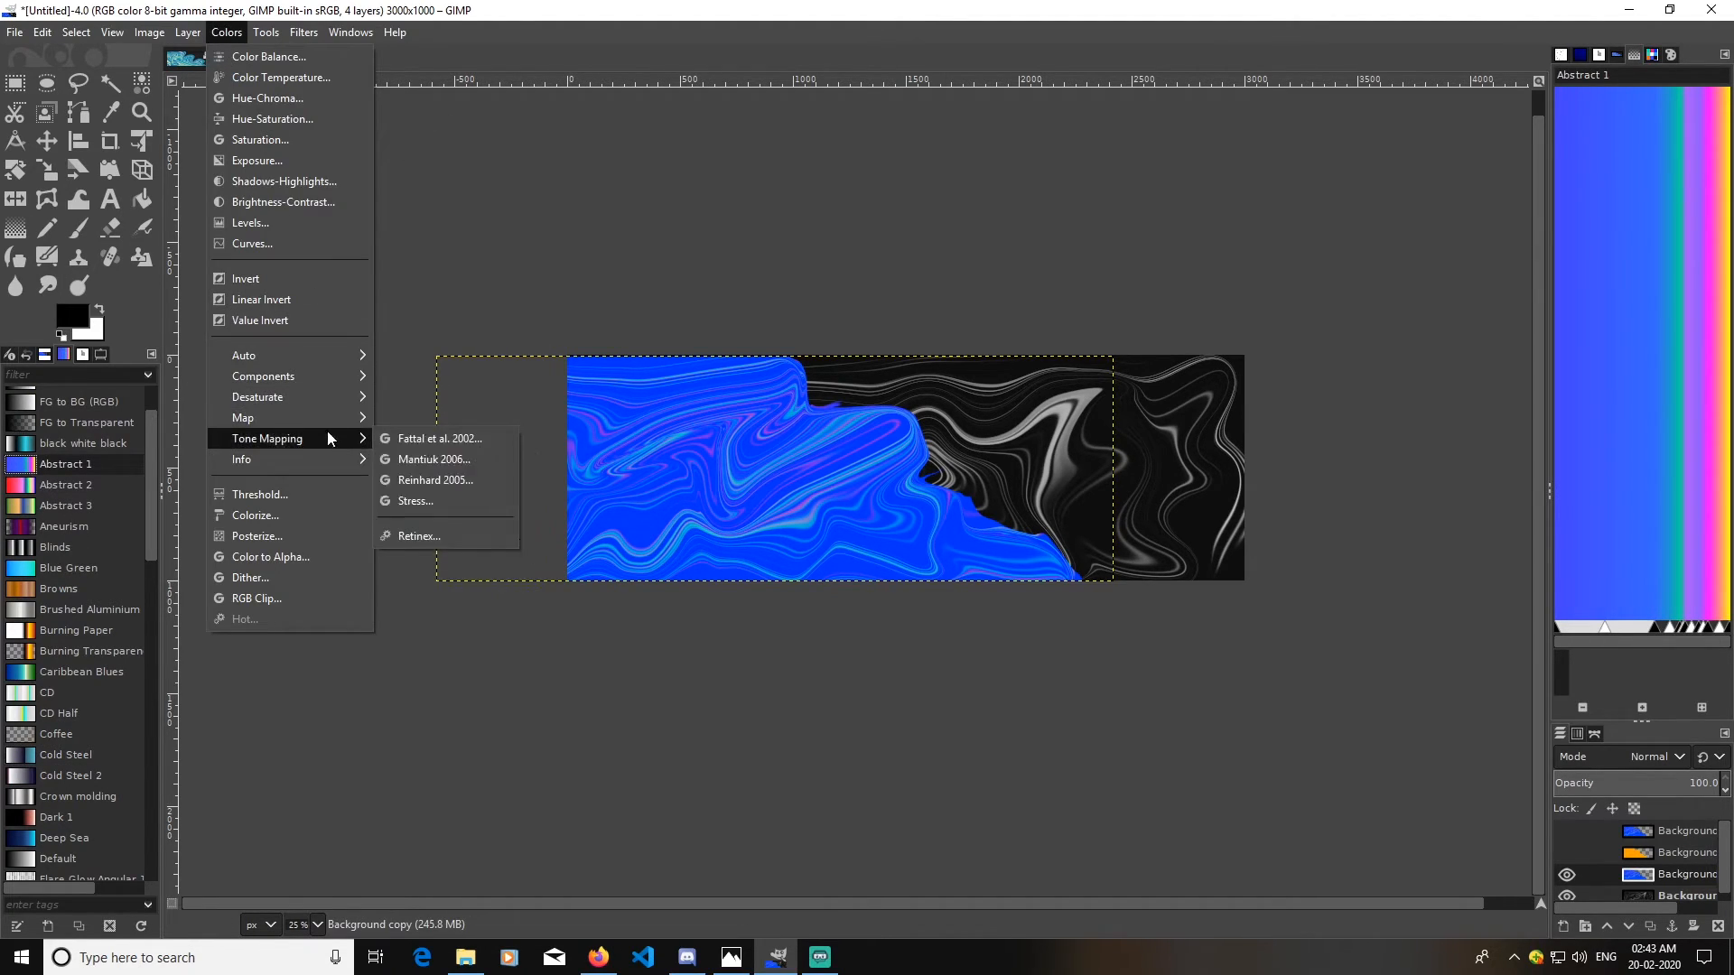
mouse_move(271, 418)
left_click(430, 556)
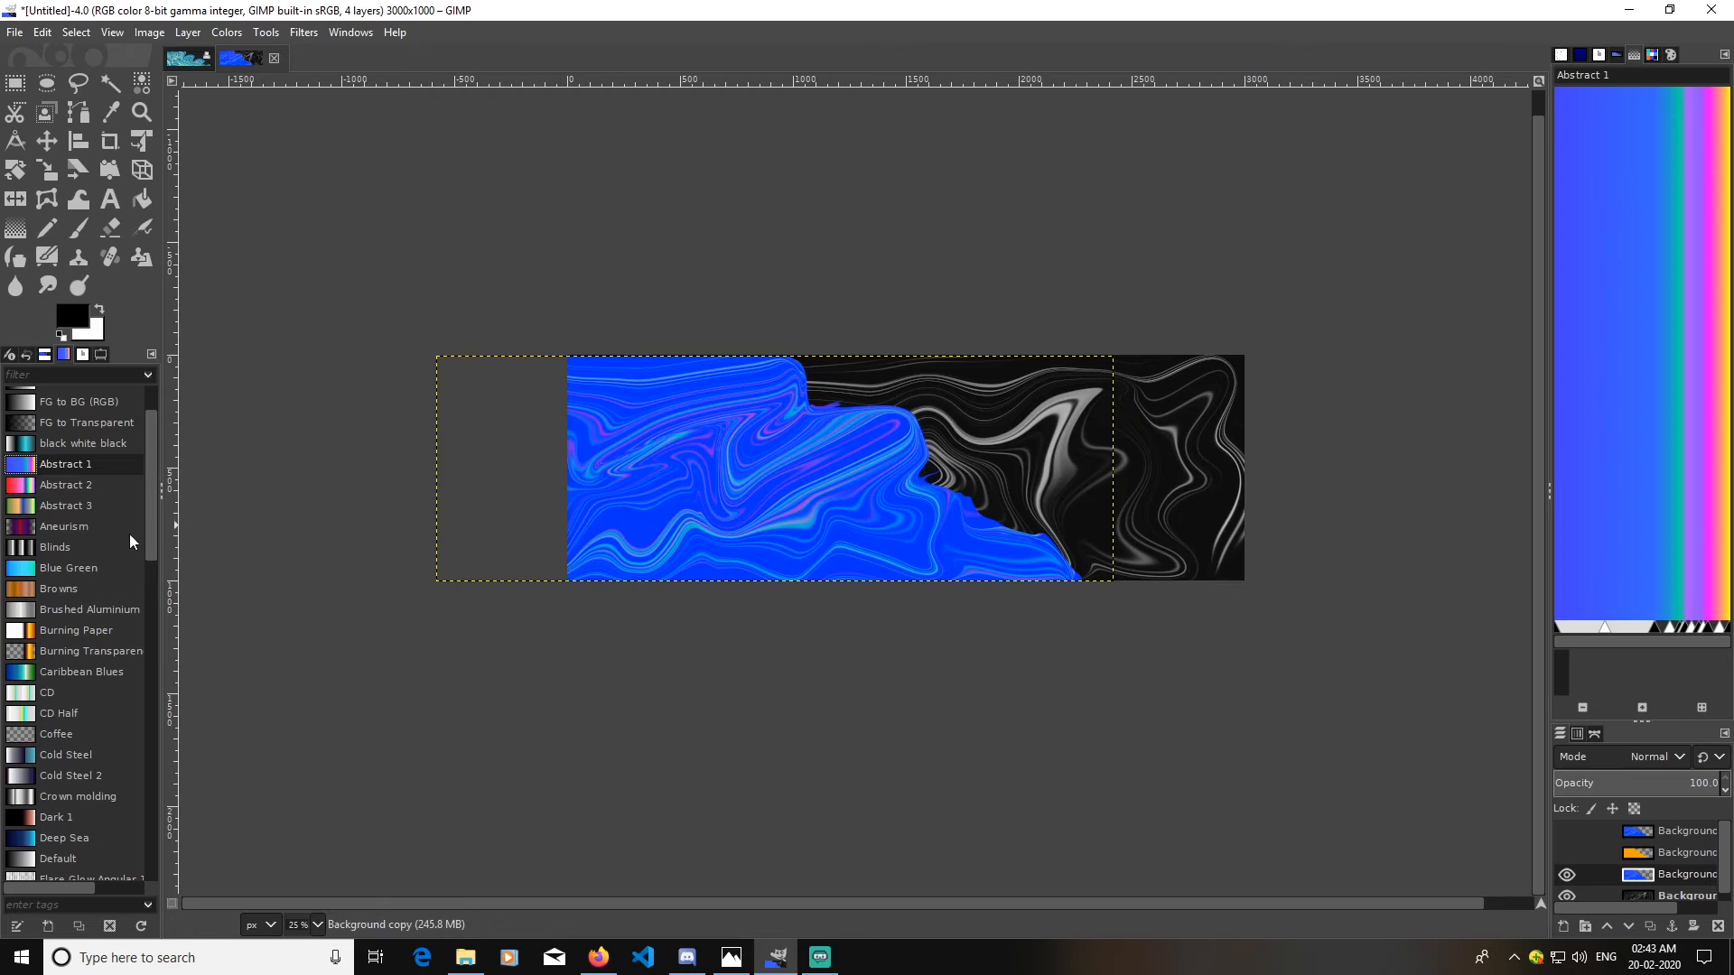
- Try a Gradient Map with the Blue Green gradient on the lower blue layer, and undo it
scroll(95, 540, "up", 1)
scroll(65, 549, "up", 1)
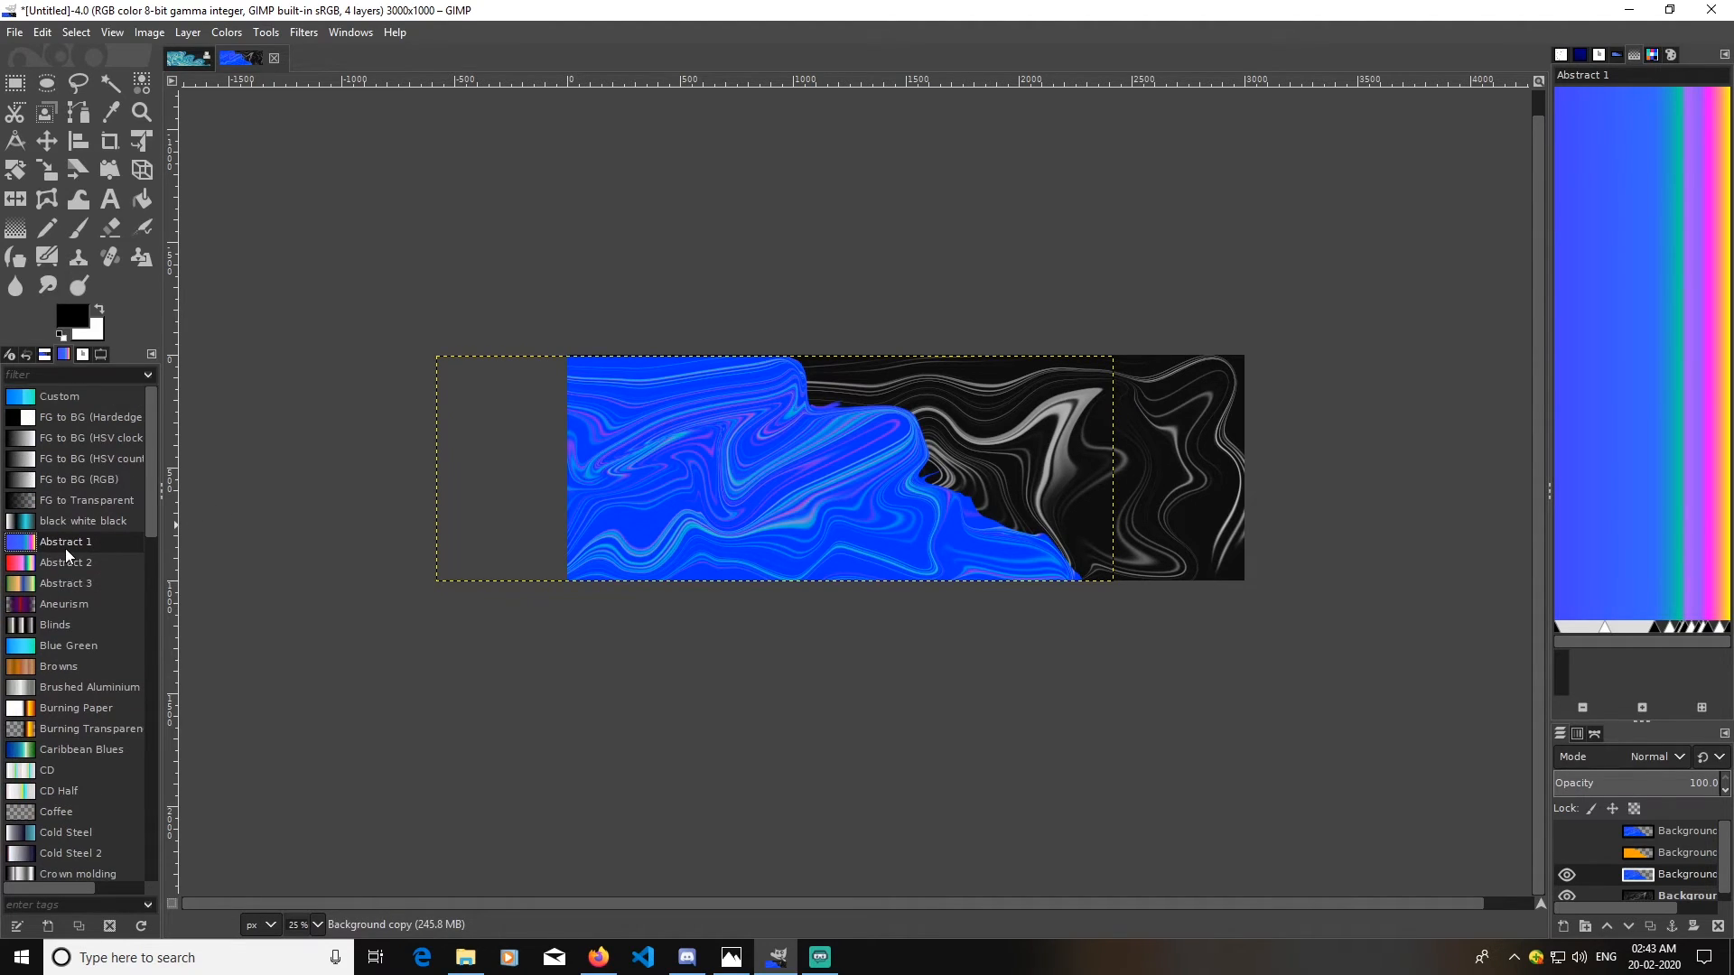
scroll(67, 549, "down", 3)
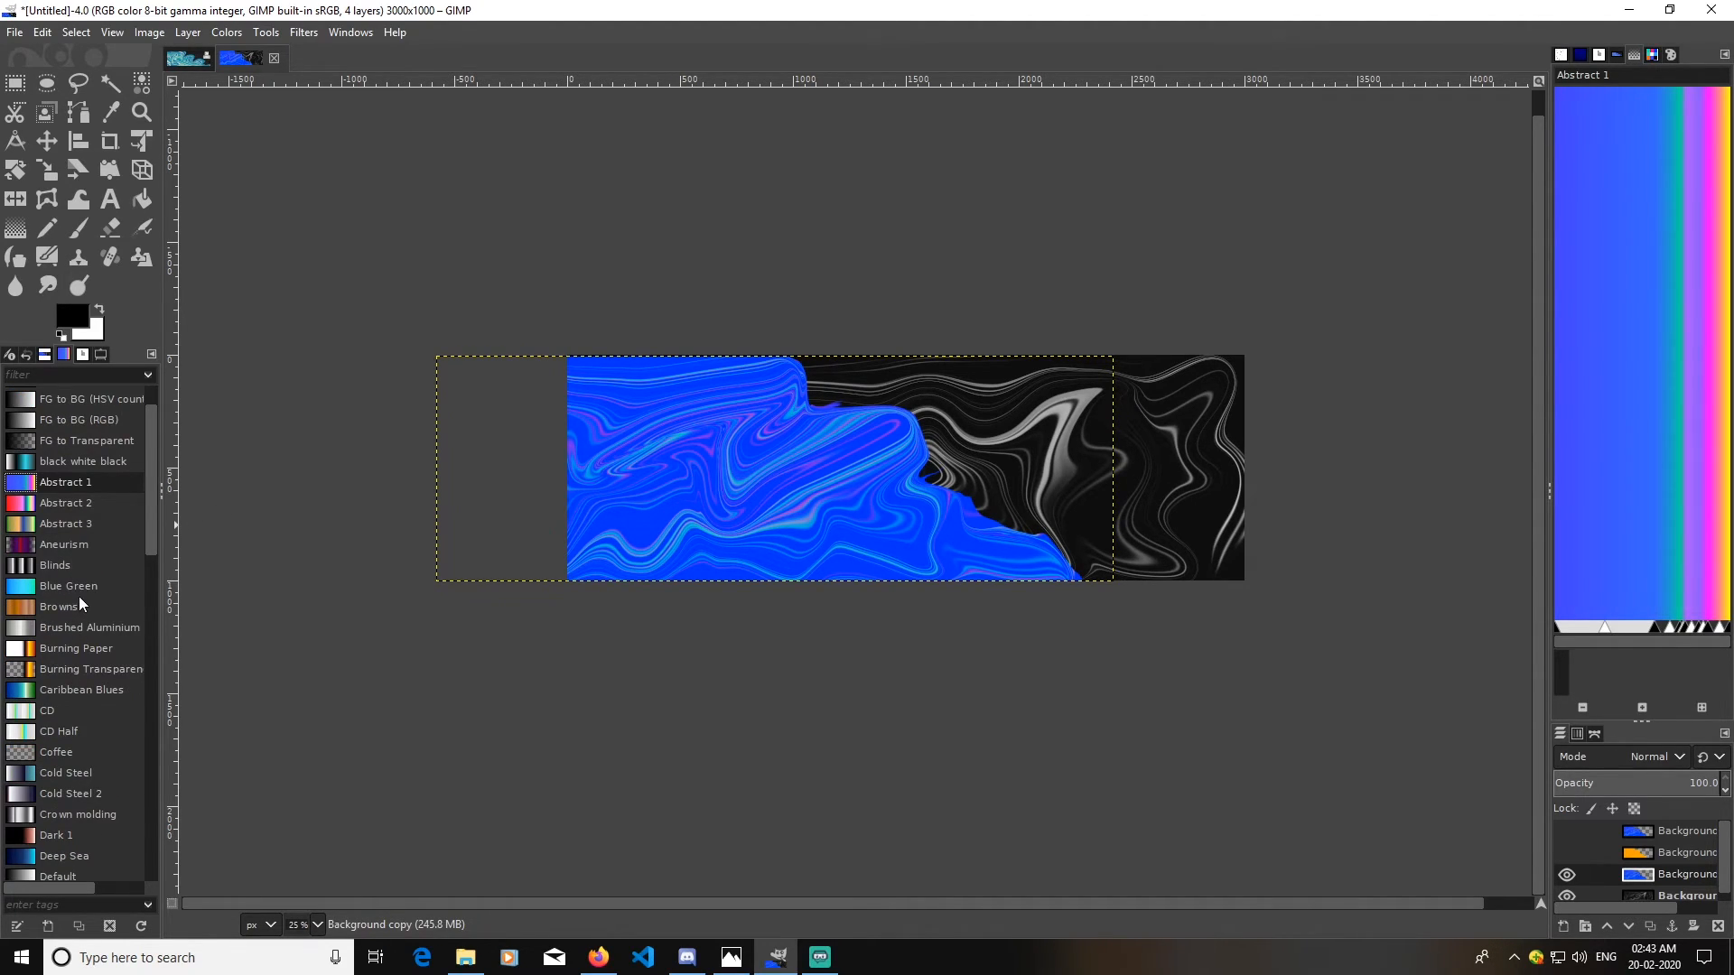
left_click(75, 589)
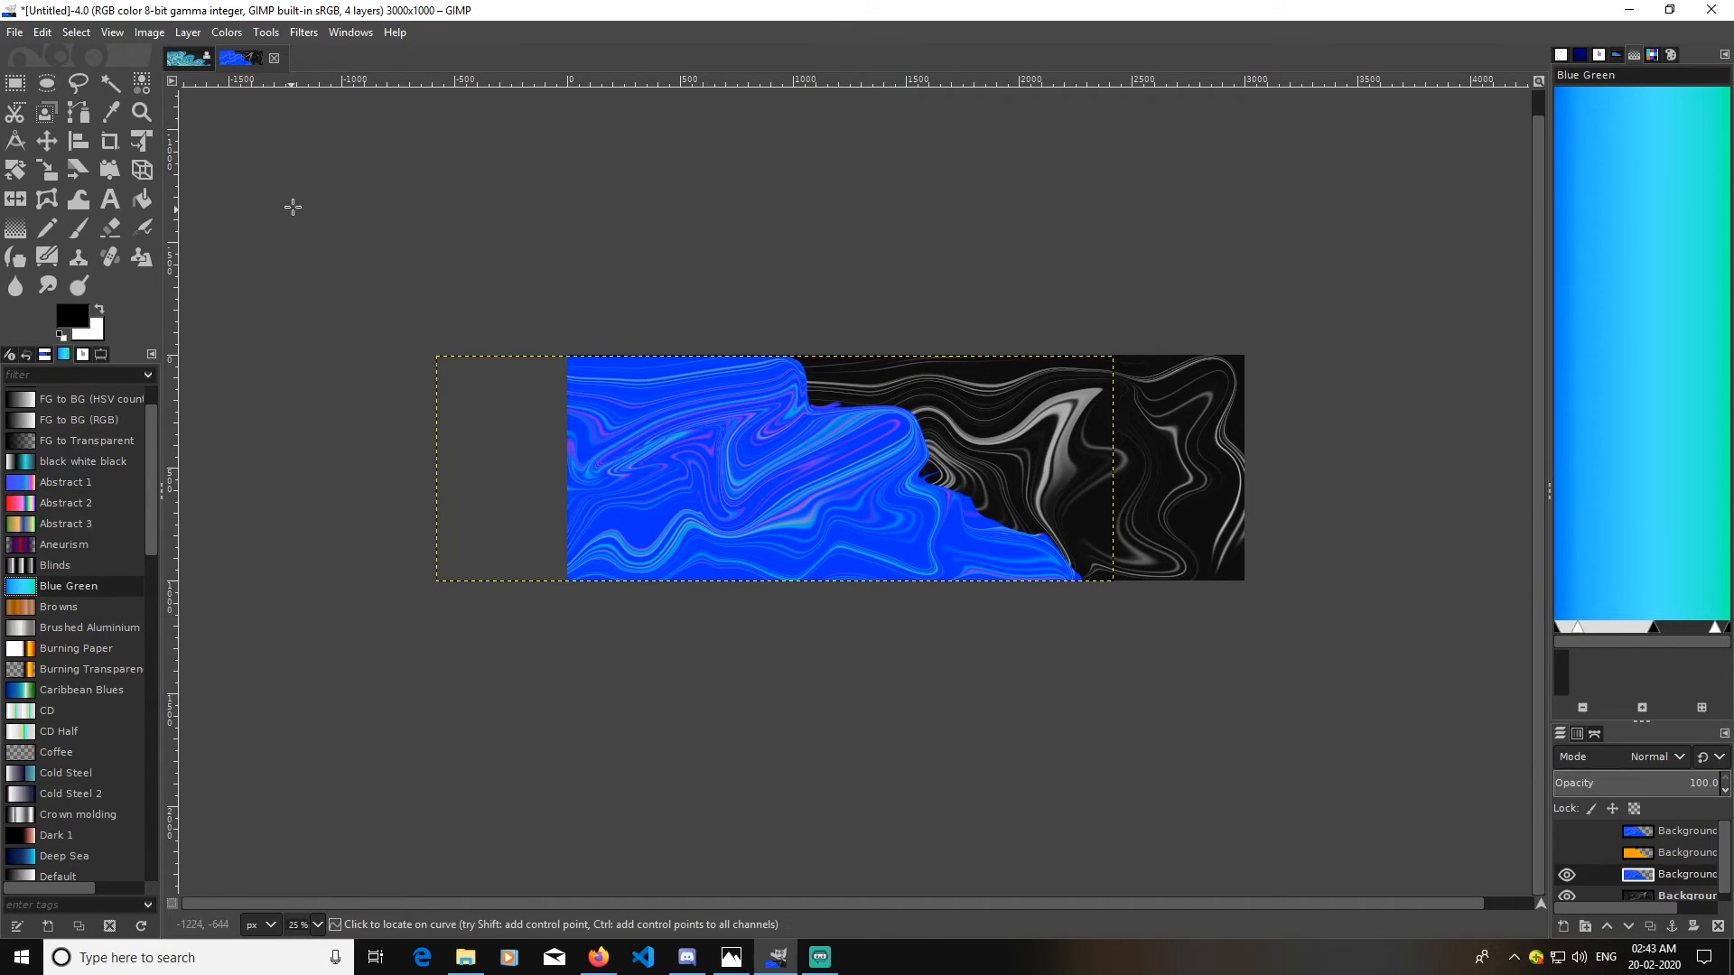
left_click(227, 33)
mouse_move(316, 422)
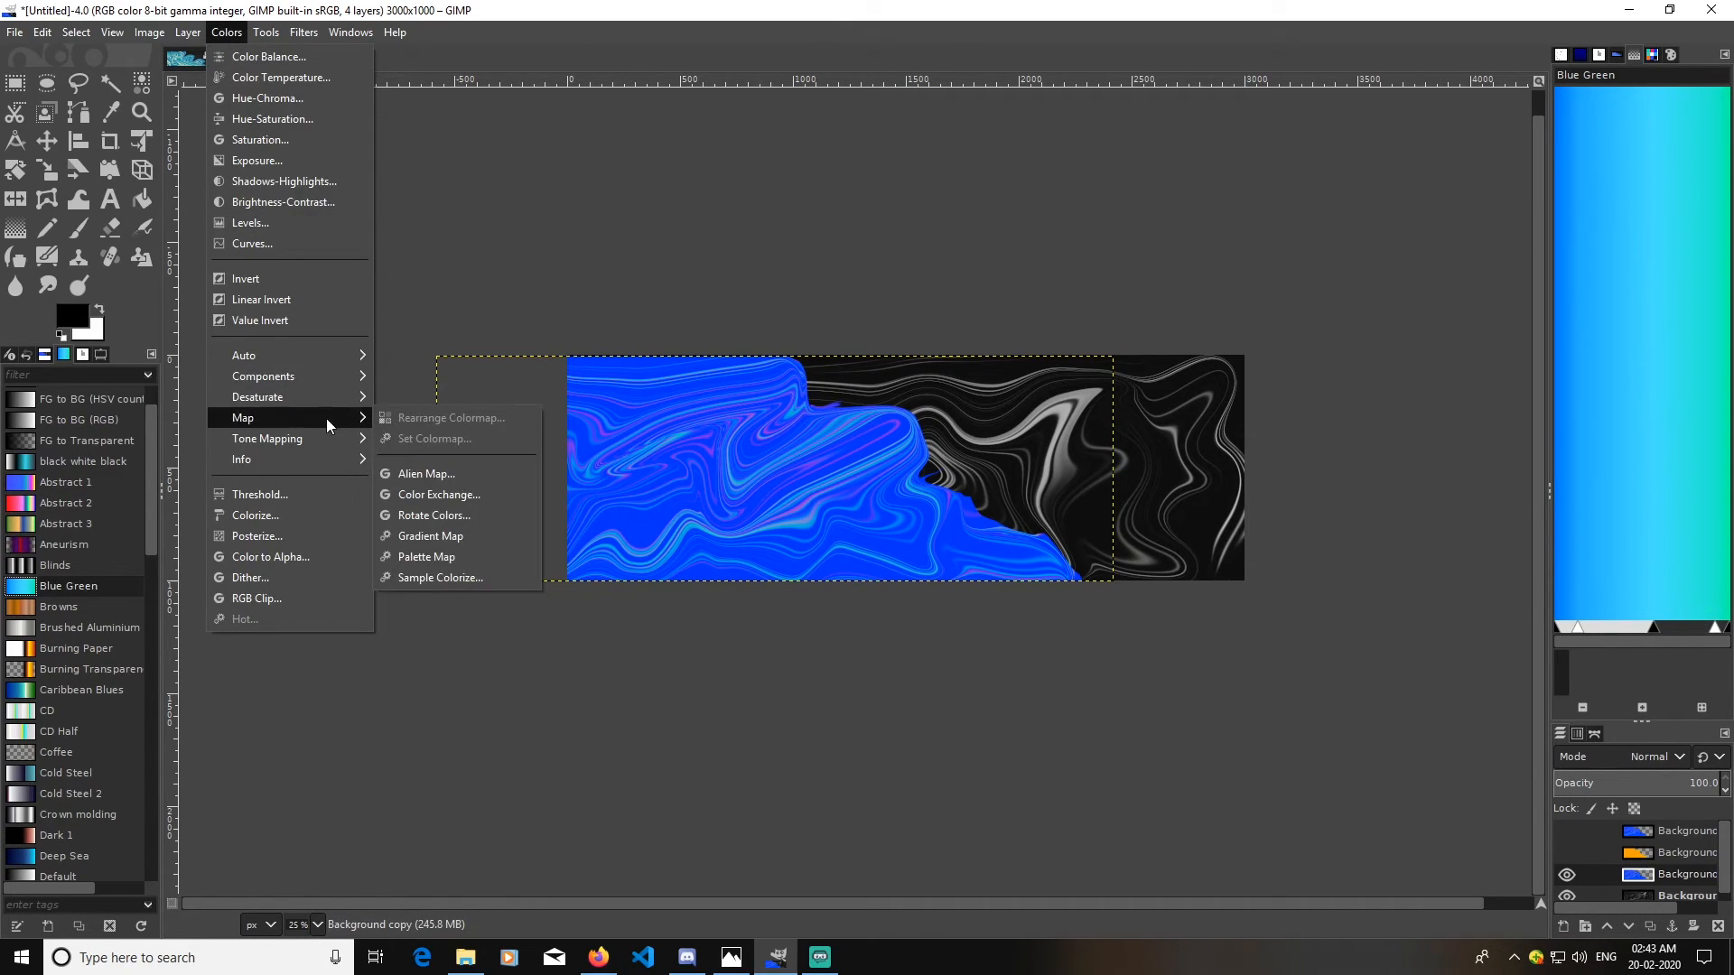
left_click(437, 536)
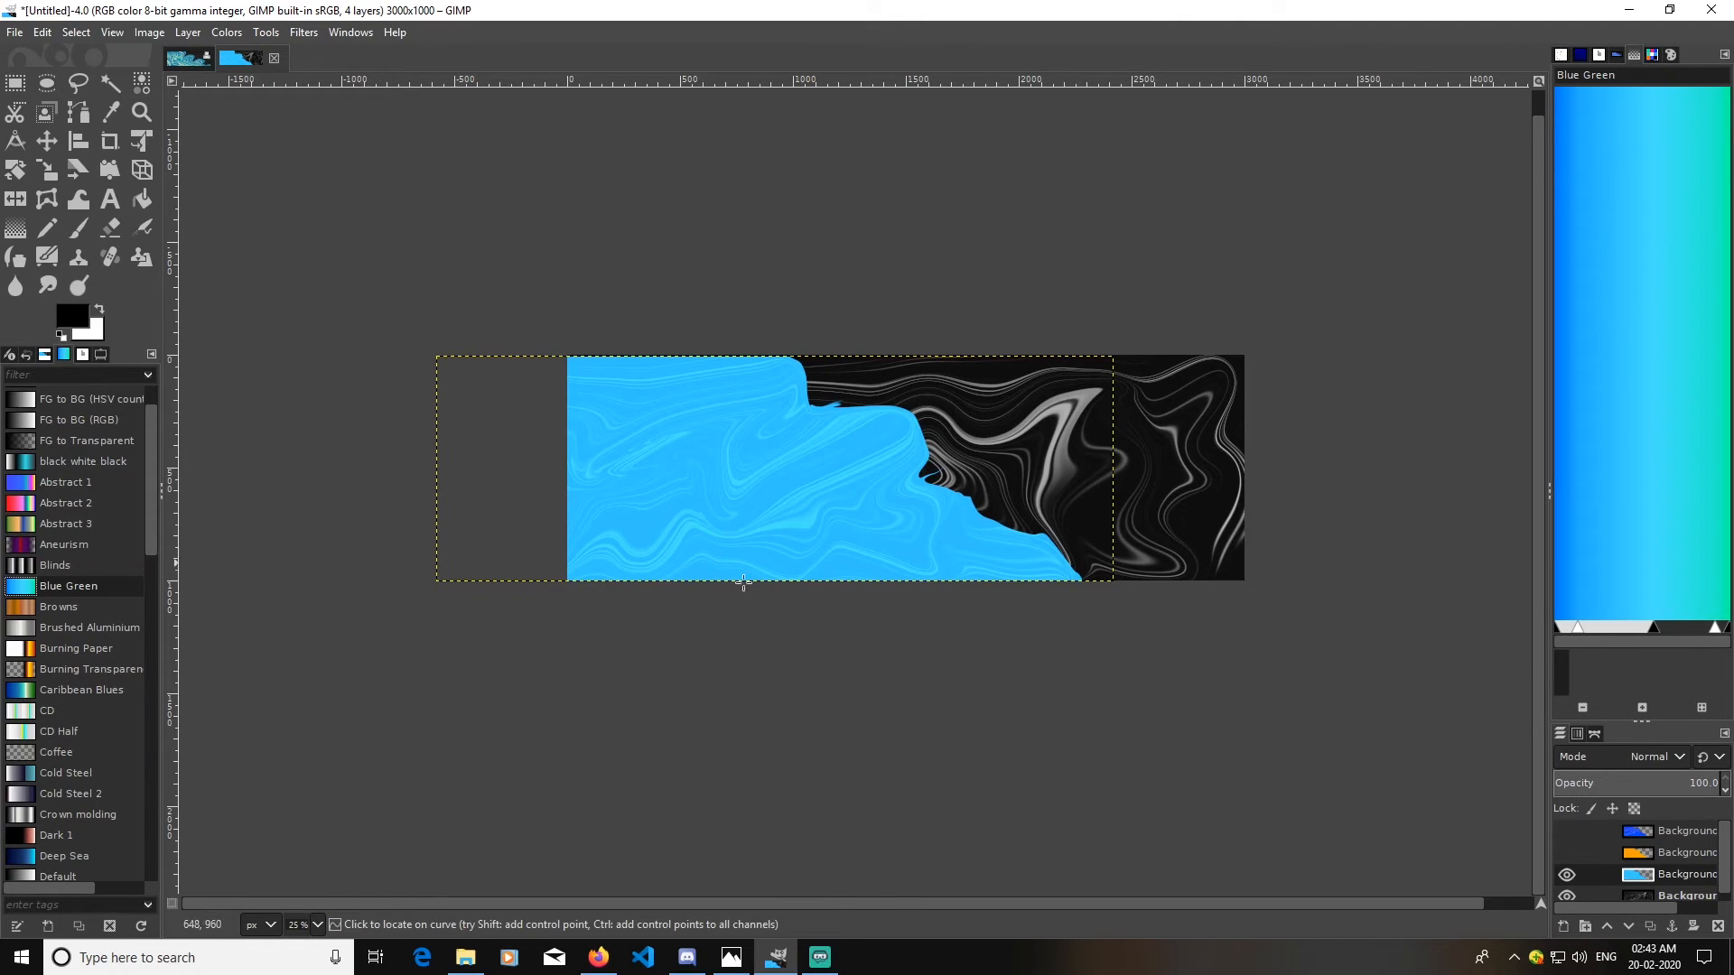
key("ctrl+z")
- Apply a Gradient Map with the Deep Sea gradient to the lower blue layer
scroll(83, 738, "down", 7)
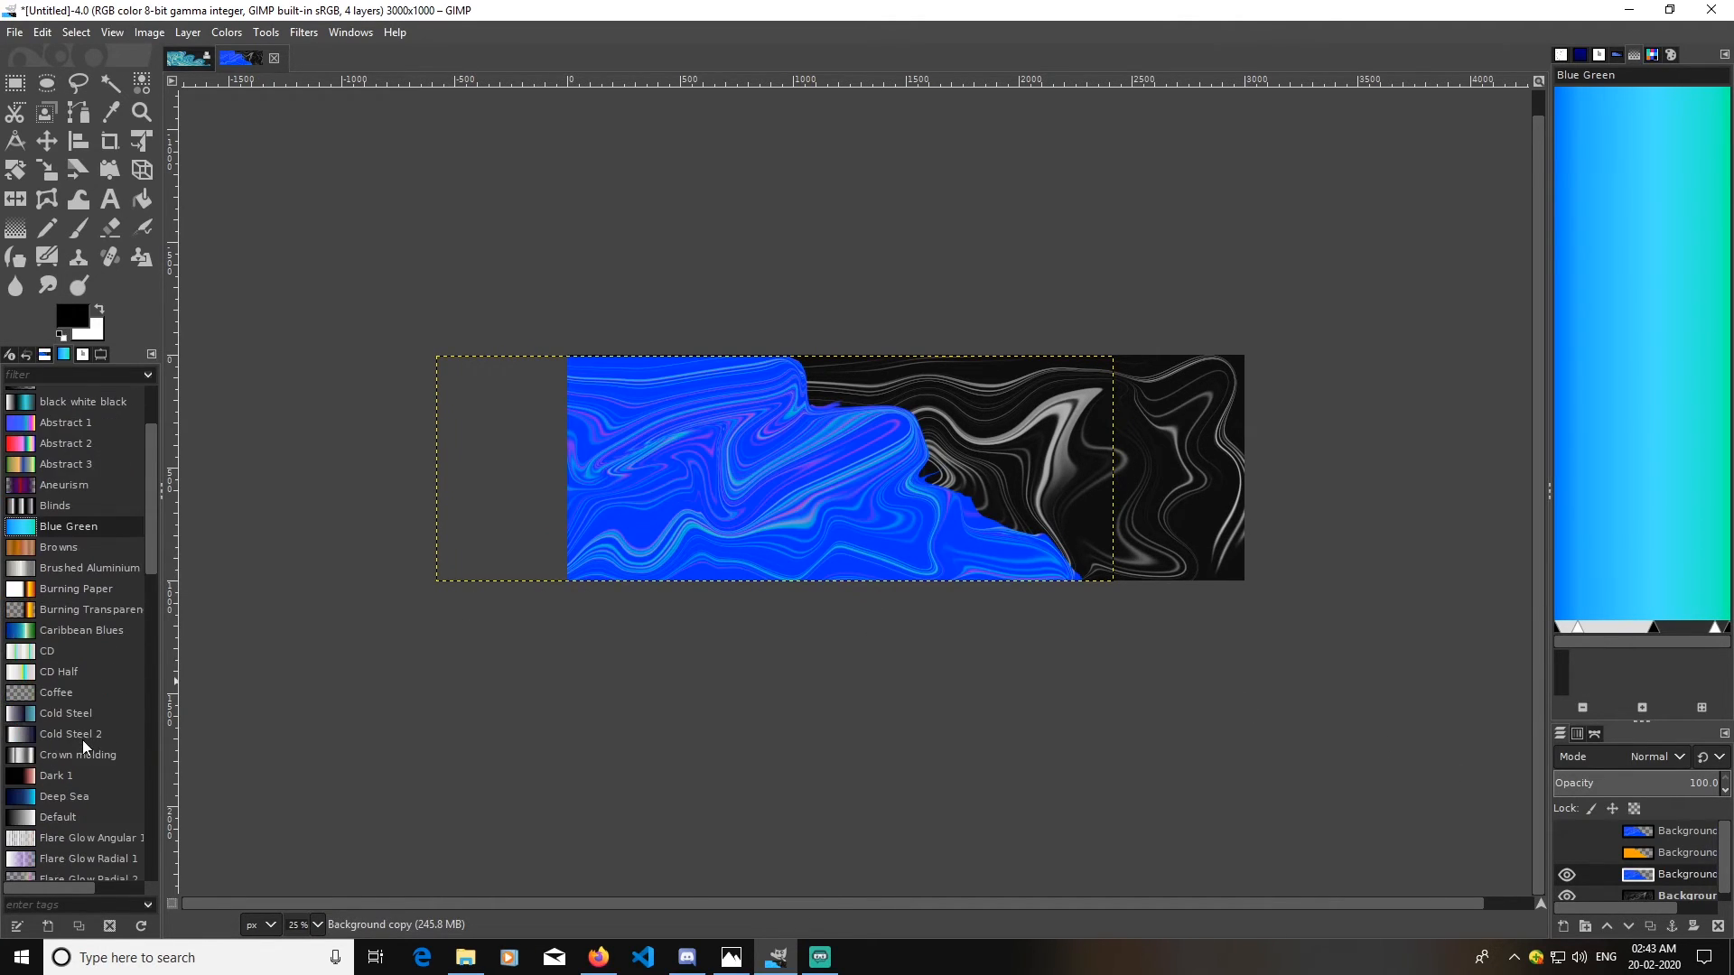
scroll(84, 750, "up", 3)
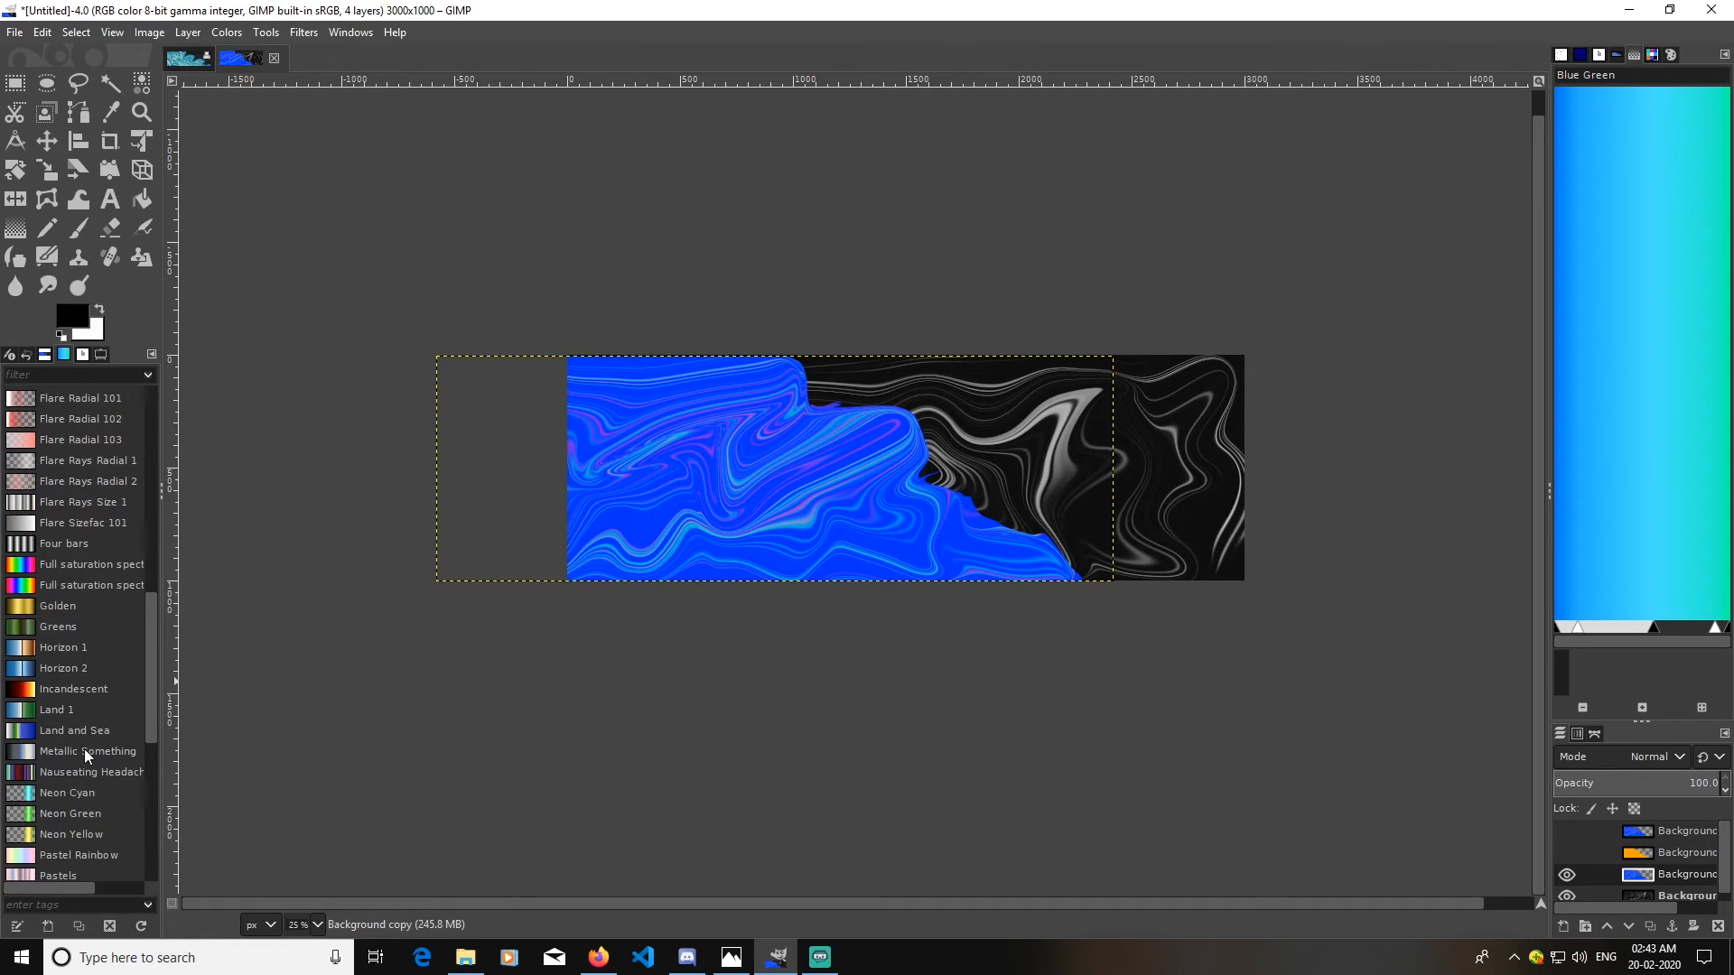
left_click(64, 556)
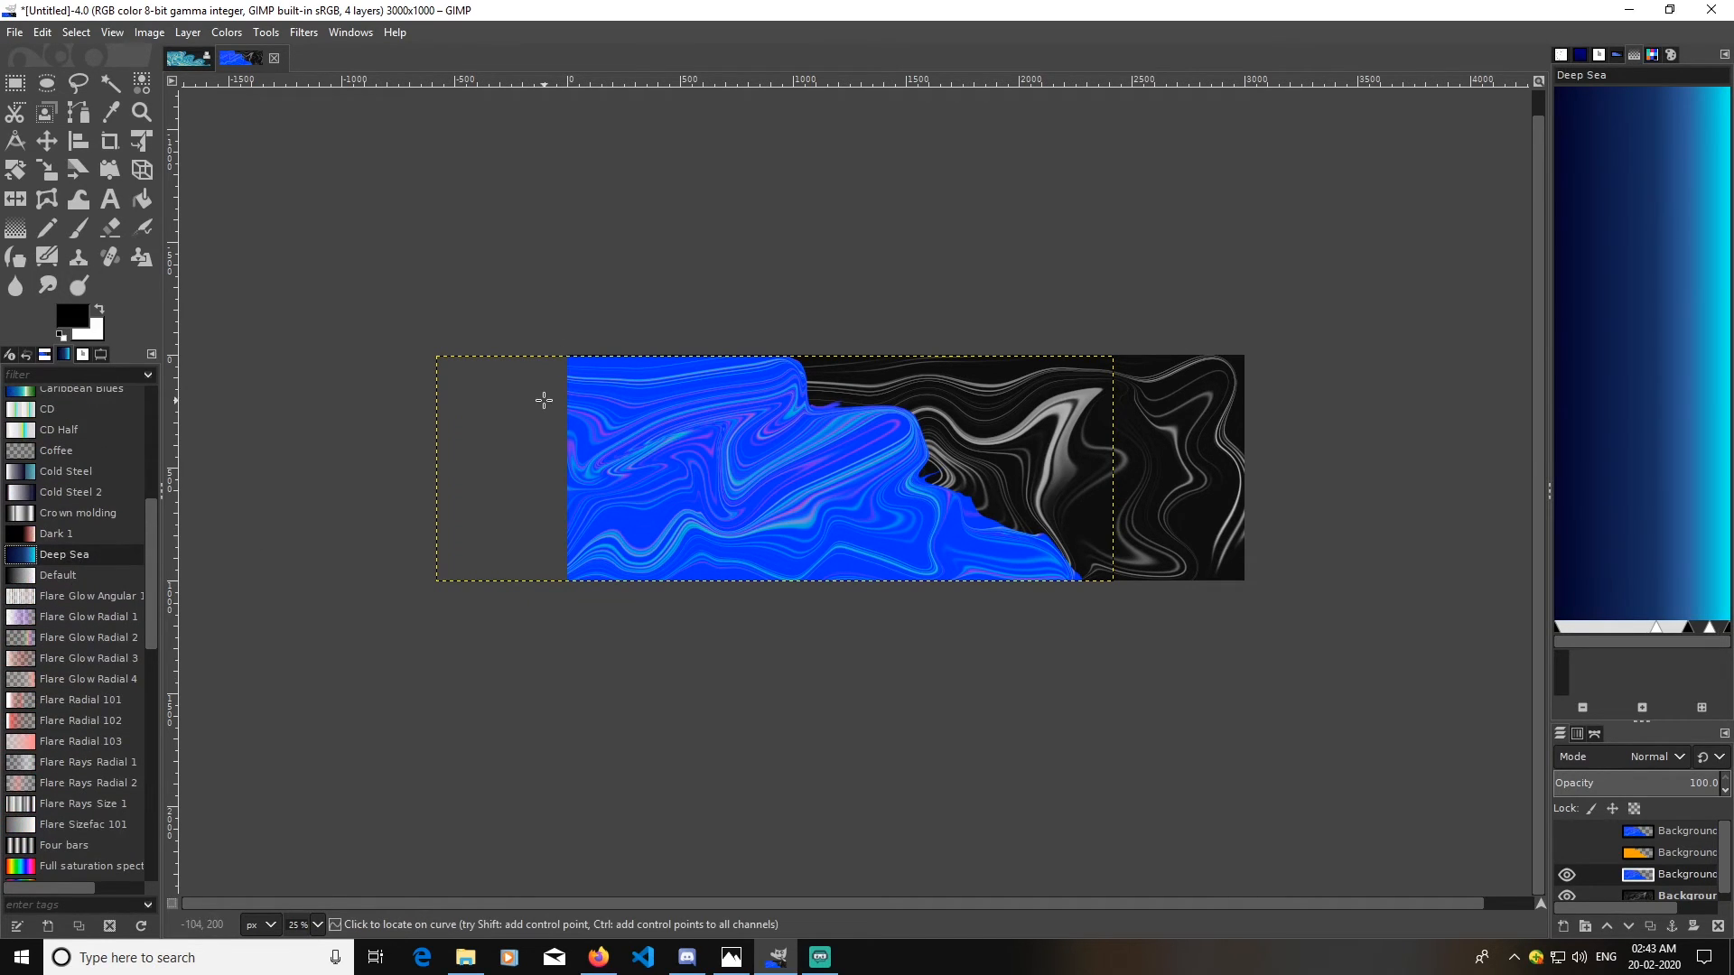
left_click(226, 32)
mouse_move(323, 422)
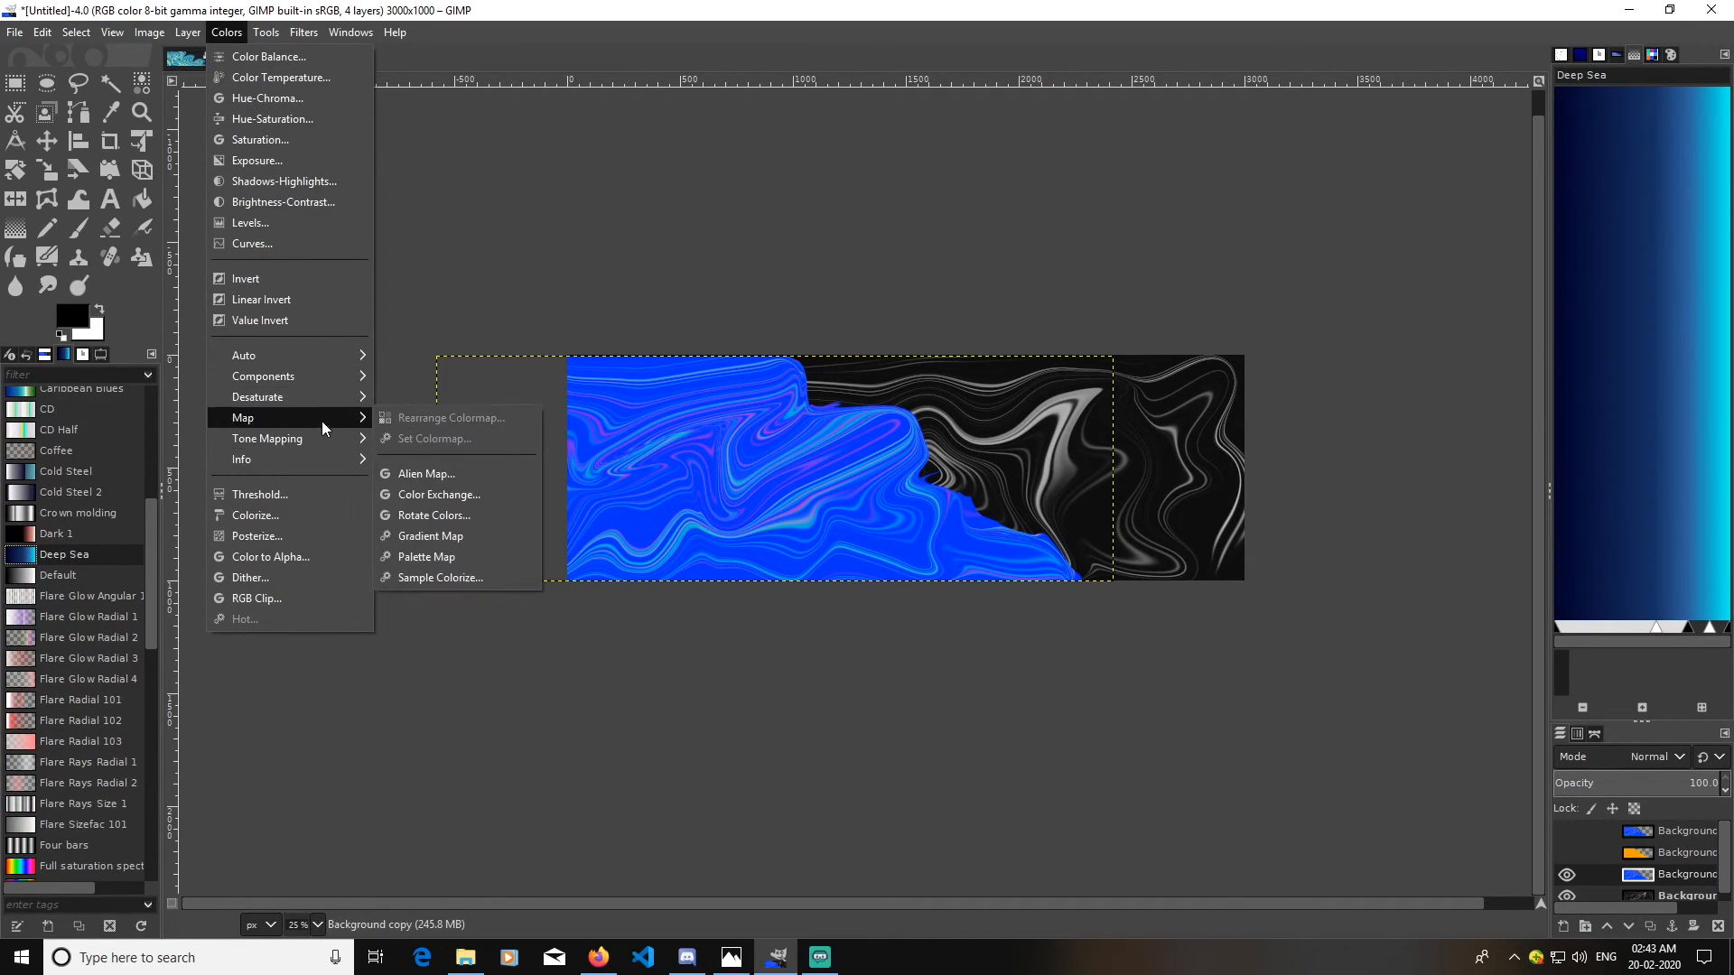
left_click(439, 536)
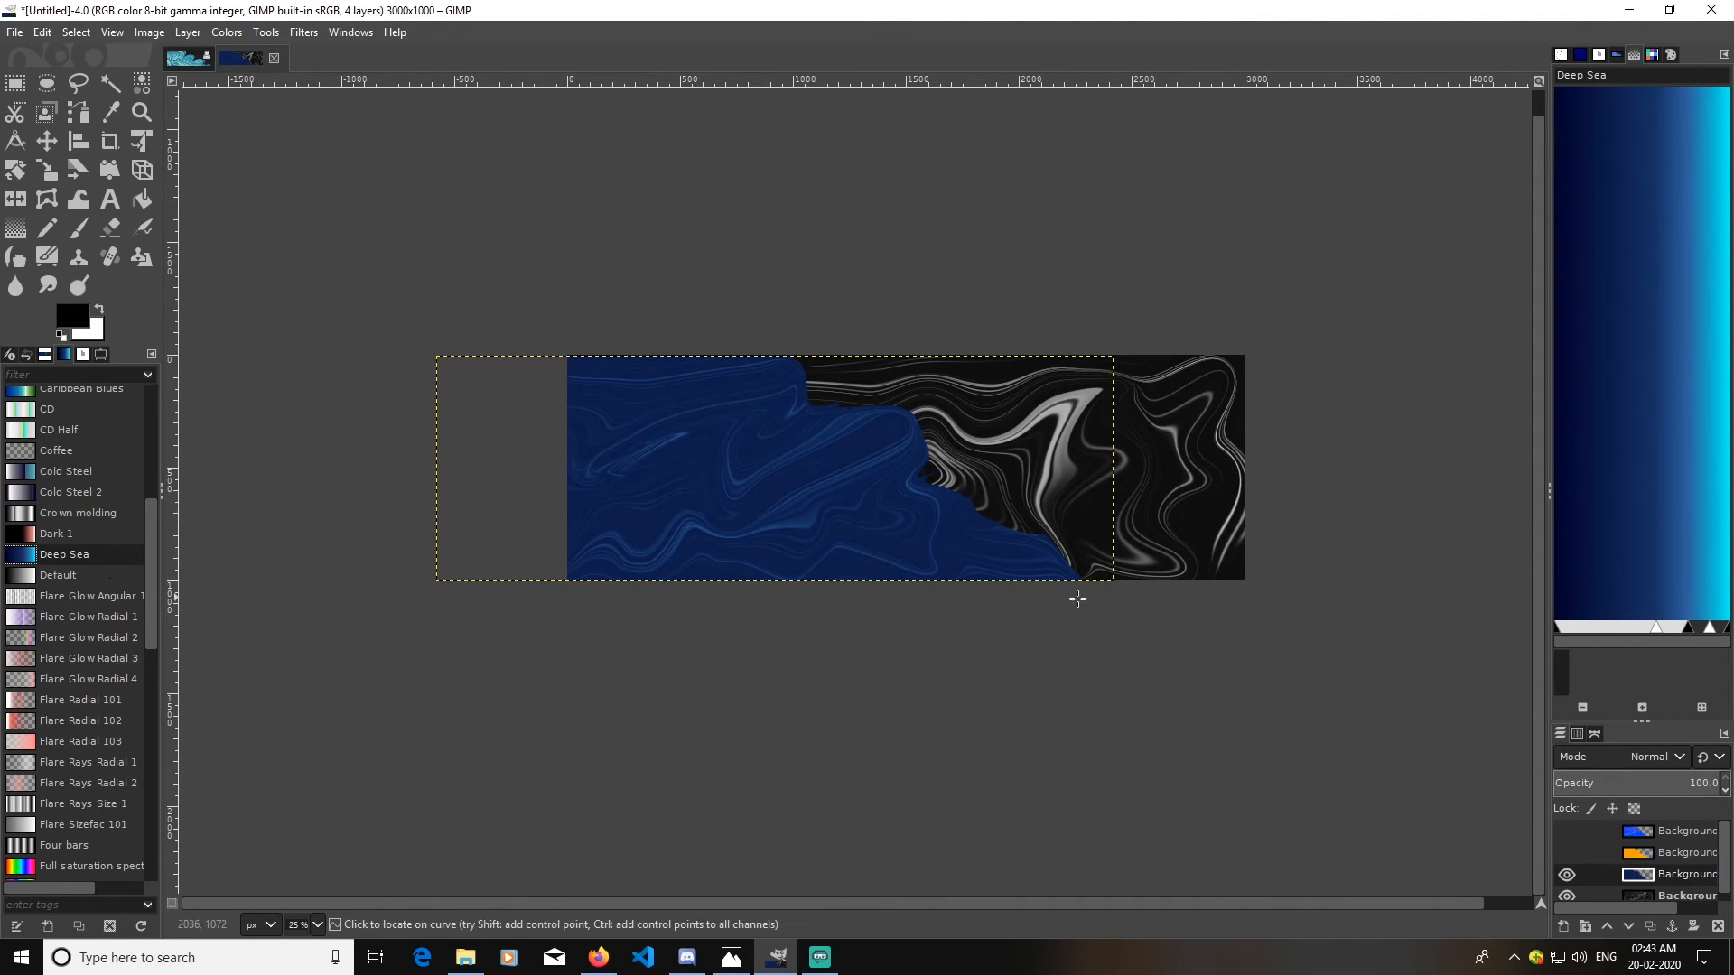
- Brighten the Deep Sea layer with a Curves adjustment, raising the highlights and placing the lower point at 68/112
left_click(226, 34)
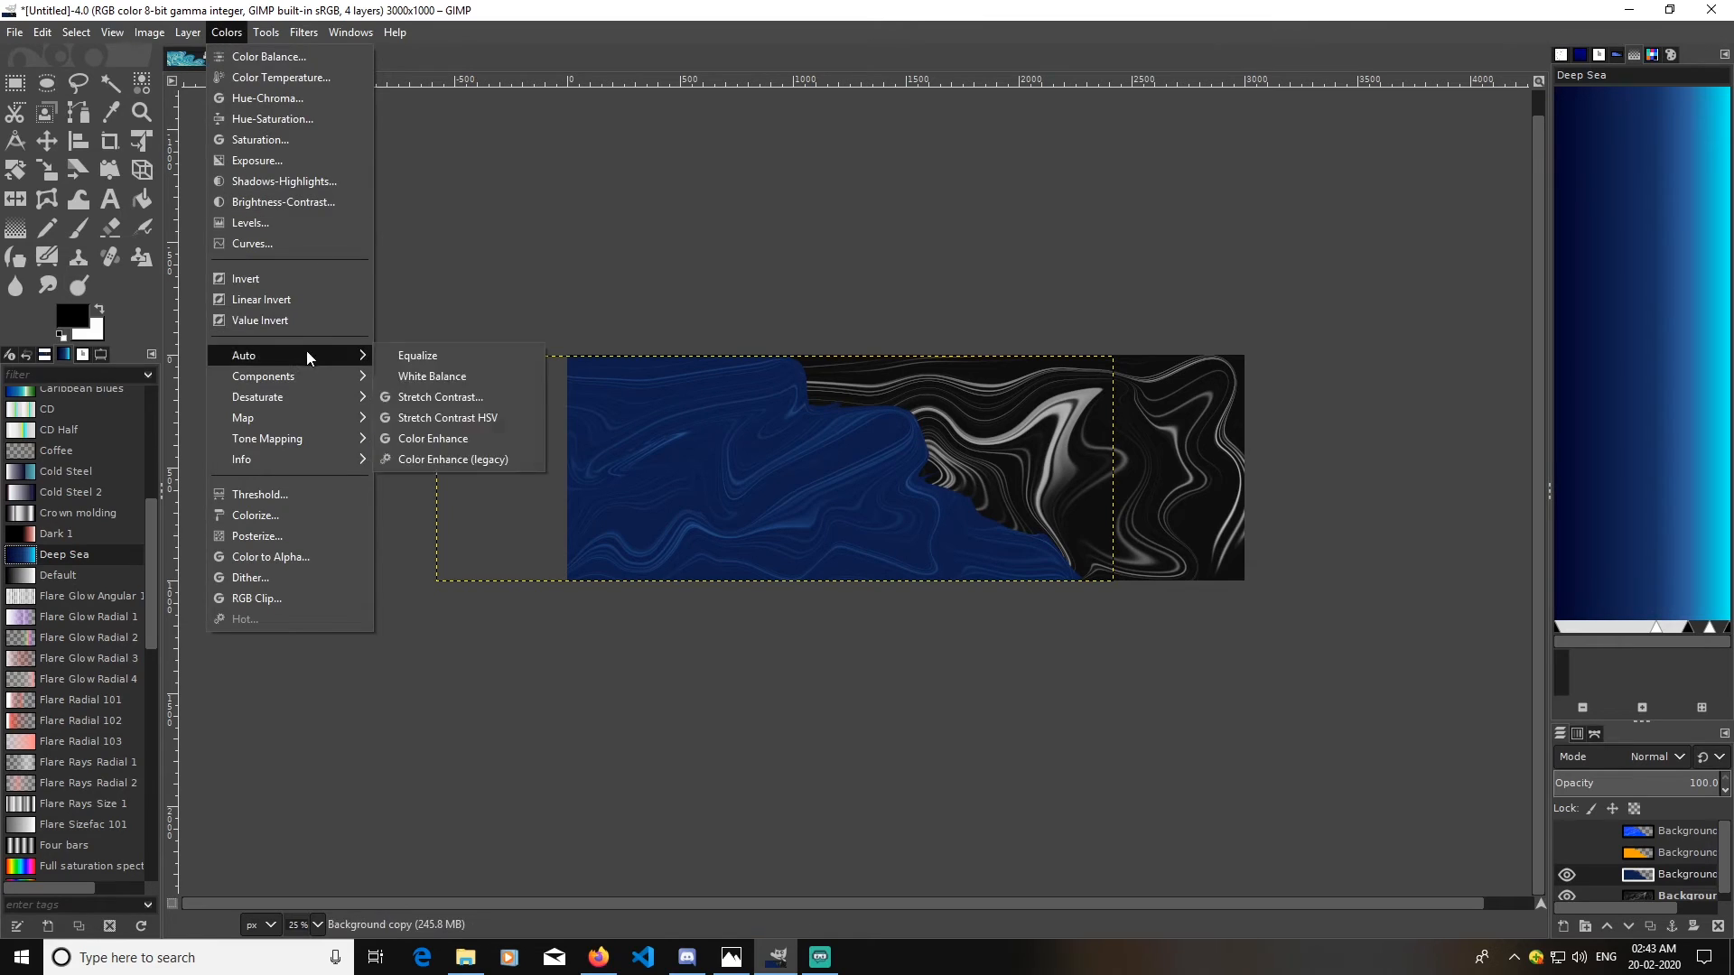
left_click(252, 243)
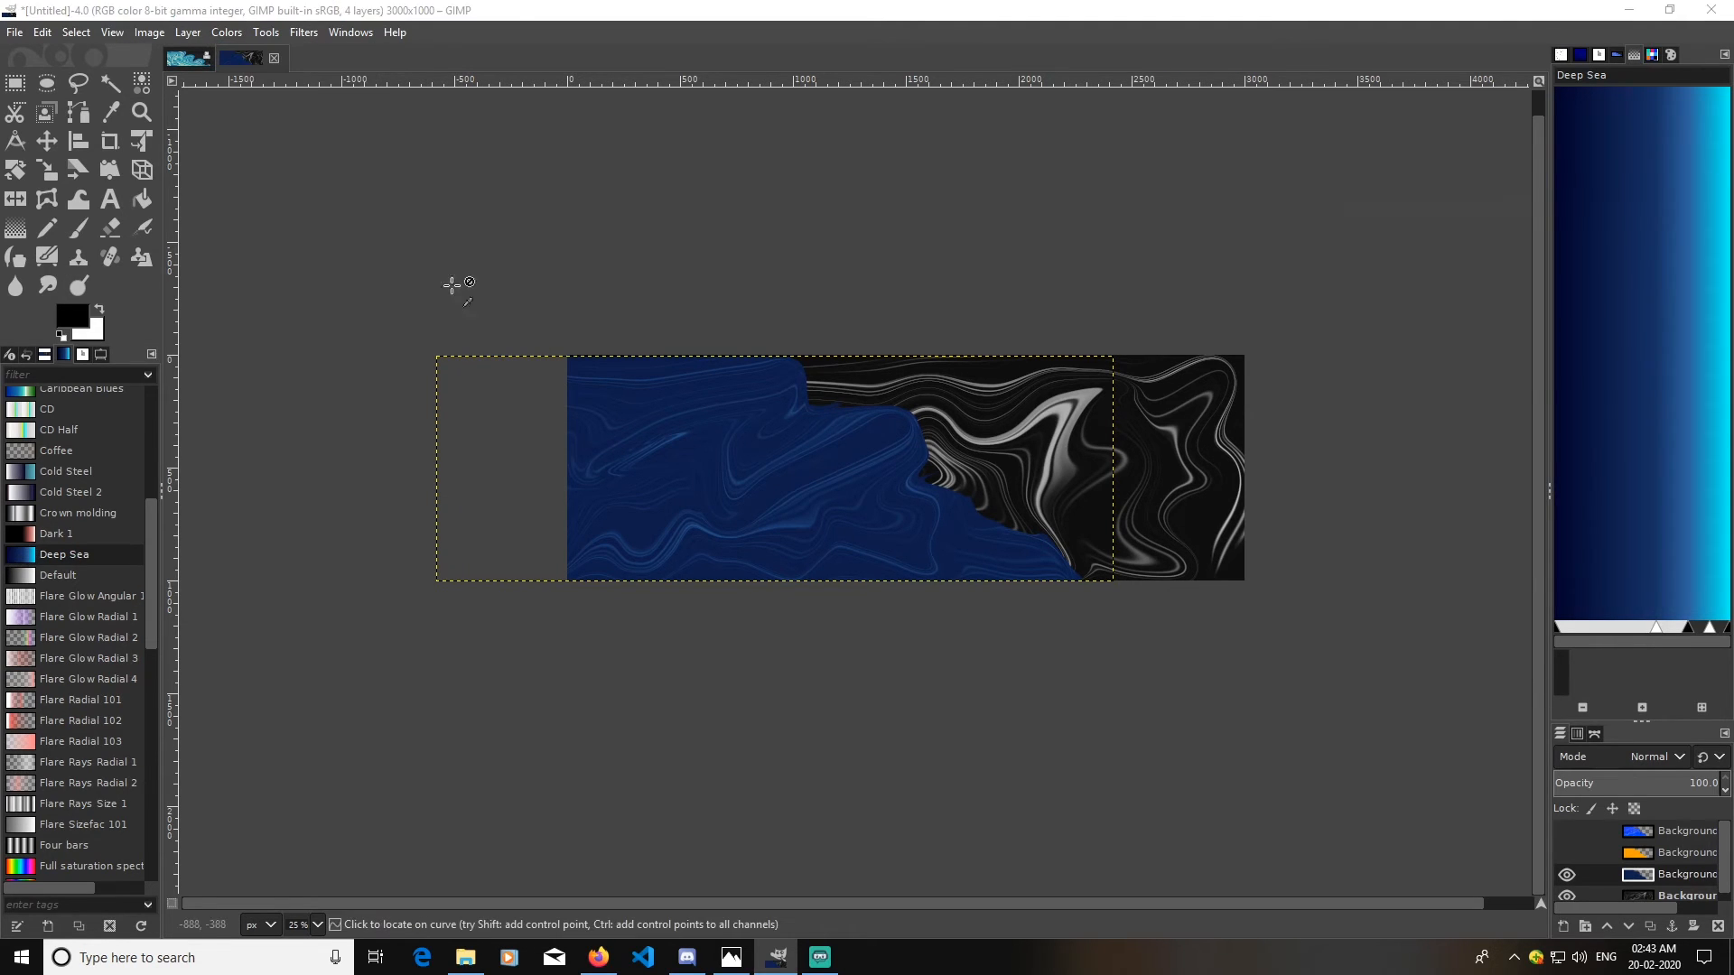
left_click(1467, 477)
left_click_drag(1582, 391, 1569, 339)
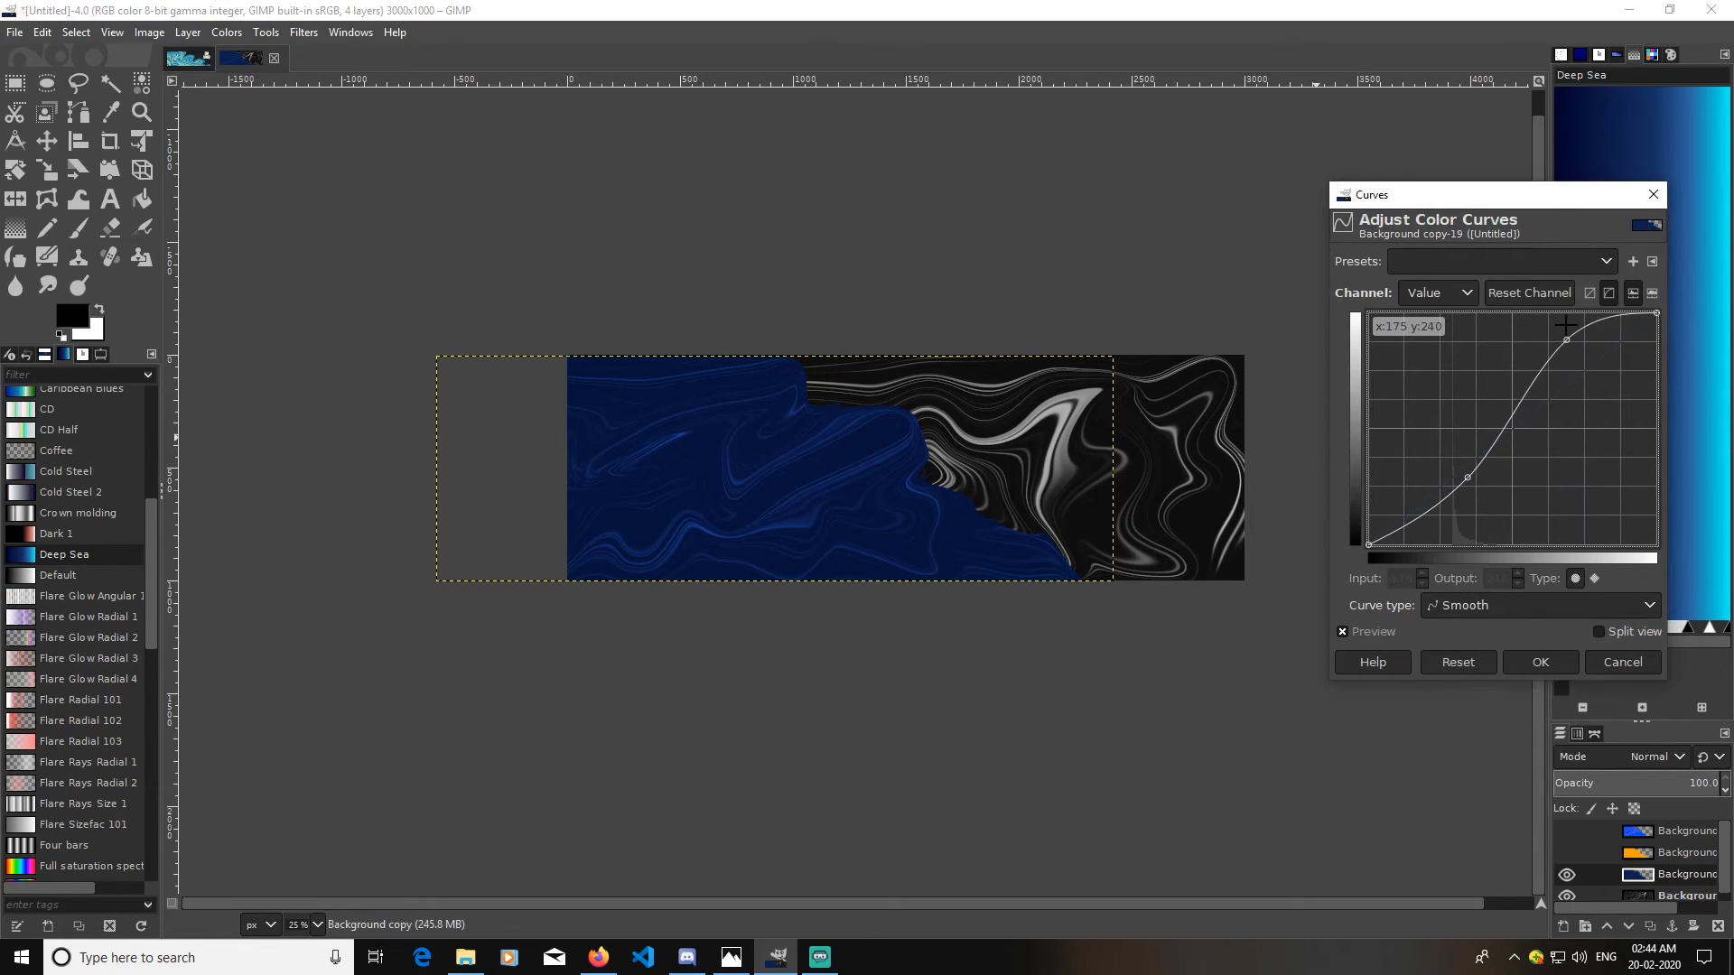
left_click_drag(1474, 489, 1449, 448)
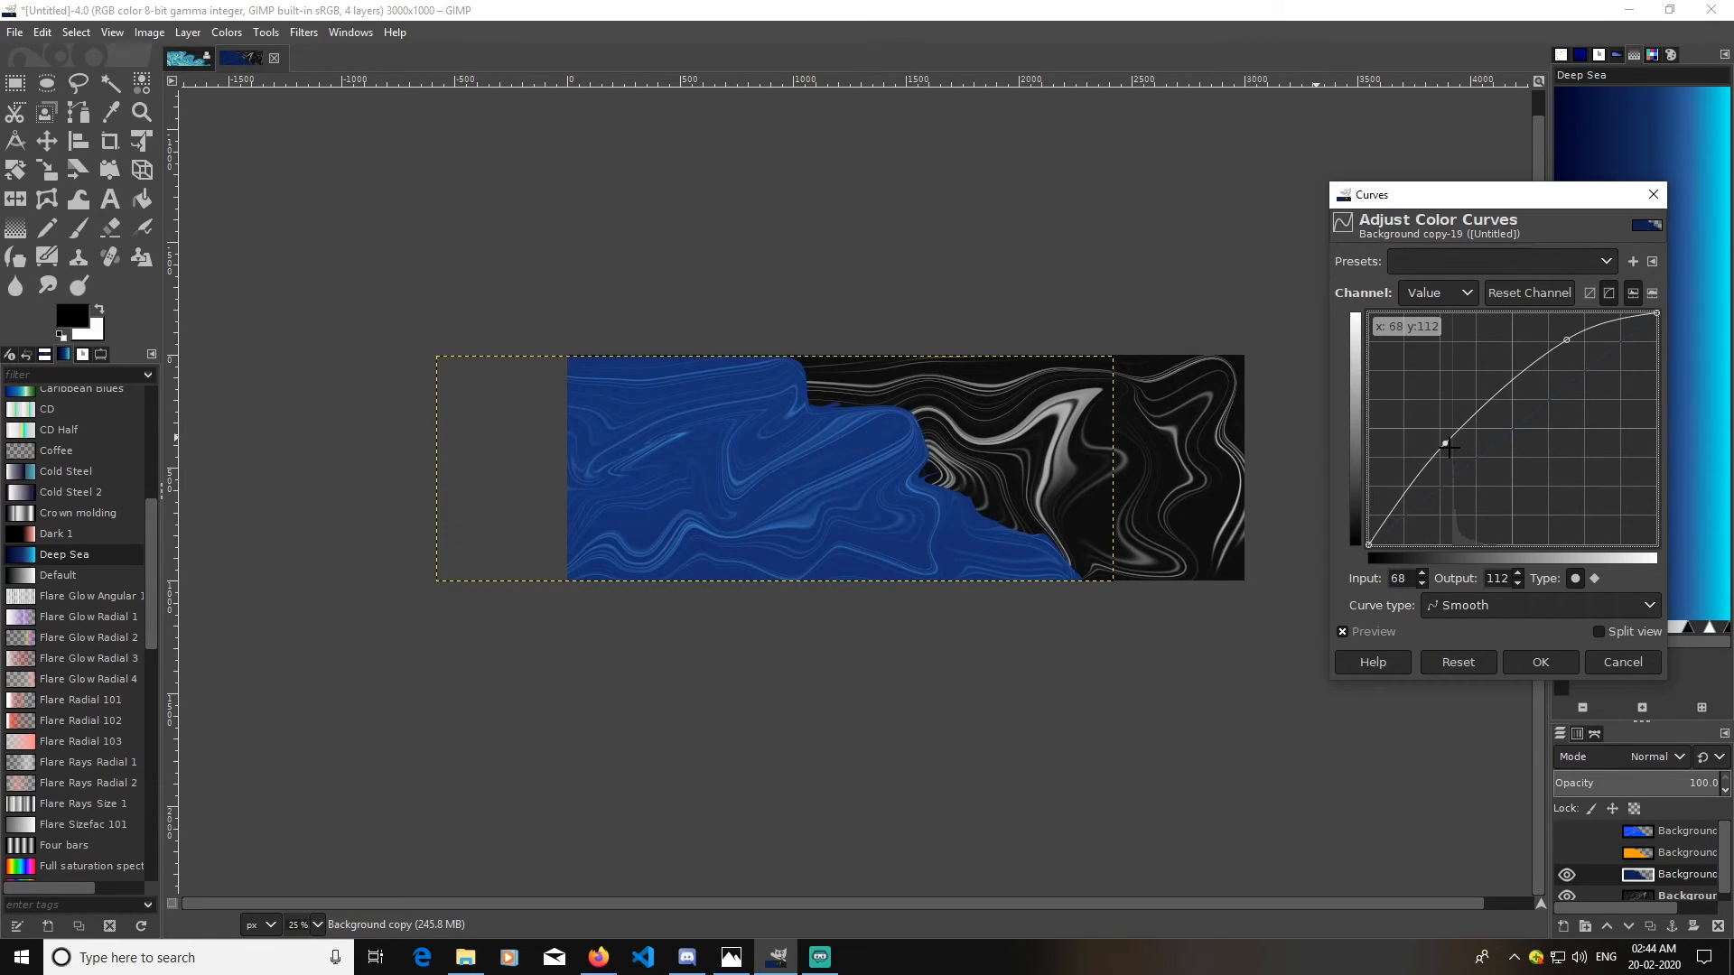
left_click(1526, 663)
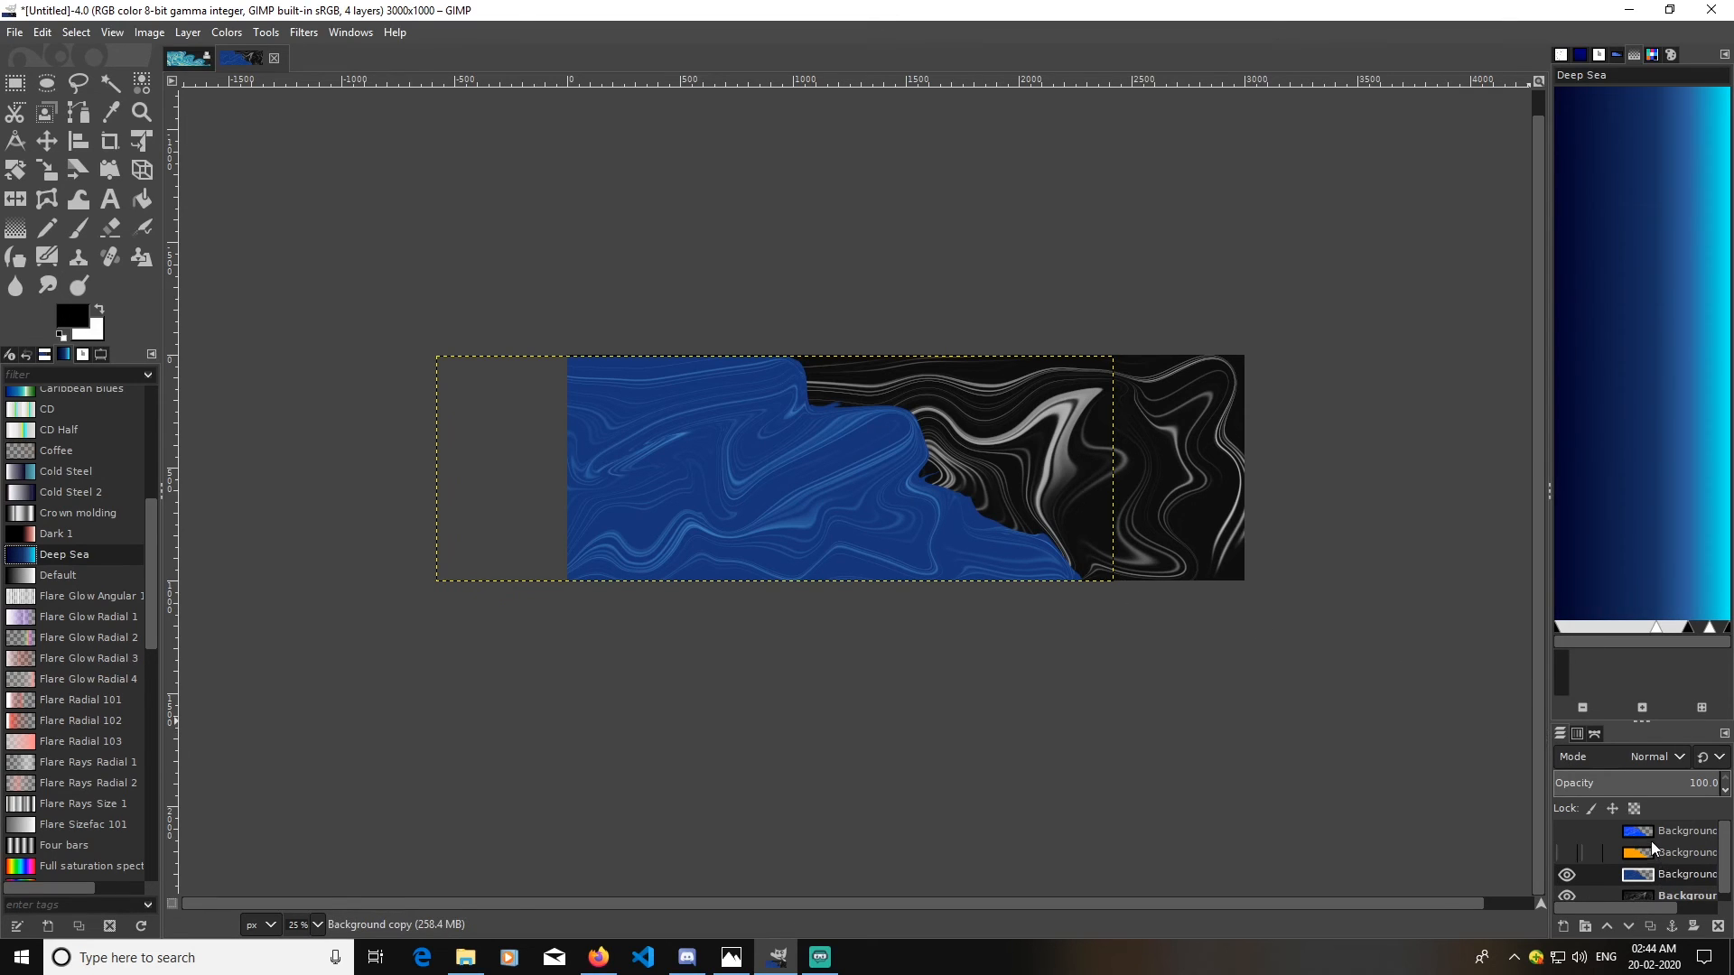
- Show the orange and topmost blue layers to preview the full stack, and hide both again
left_click(1567, 852)
left_click(1567, 831)
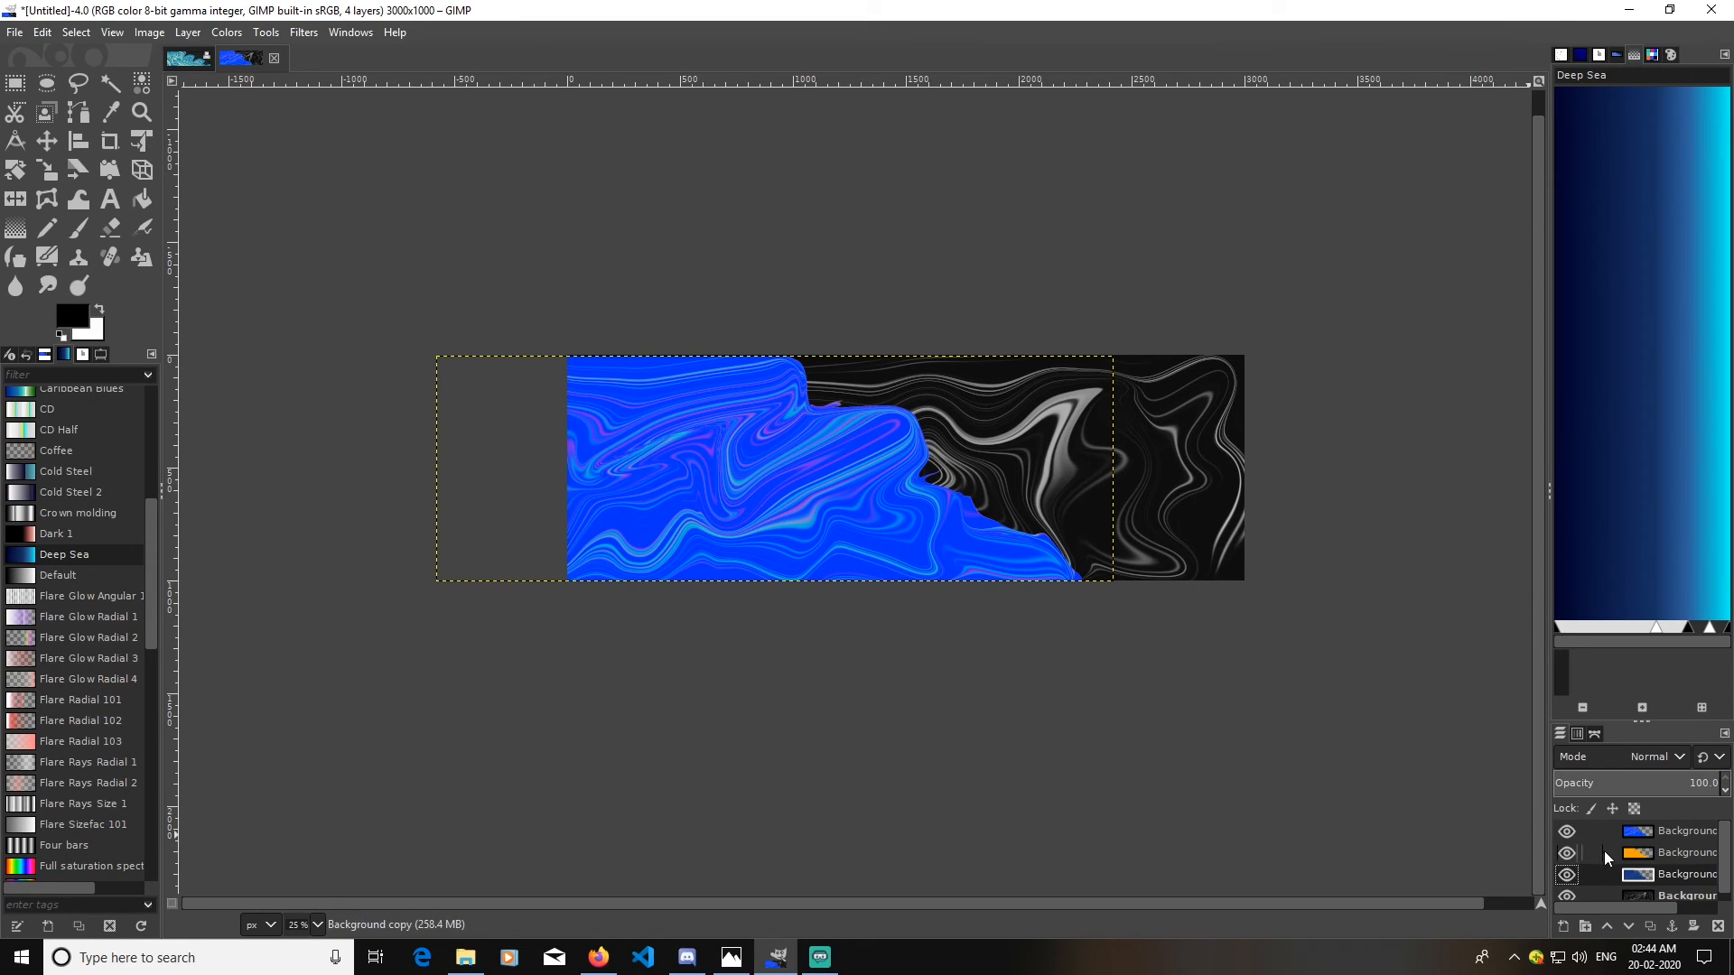
scroll(57, 692, "down", 5)
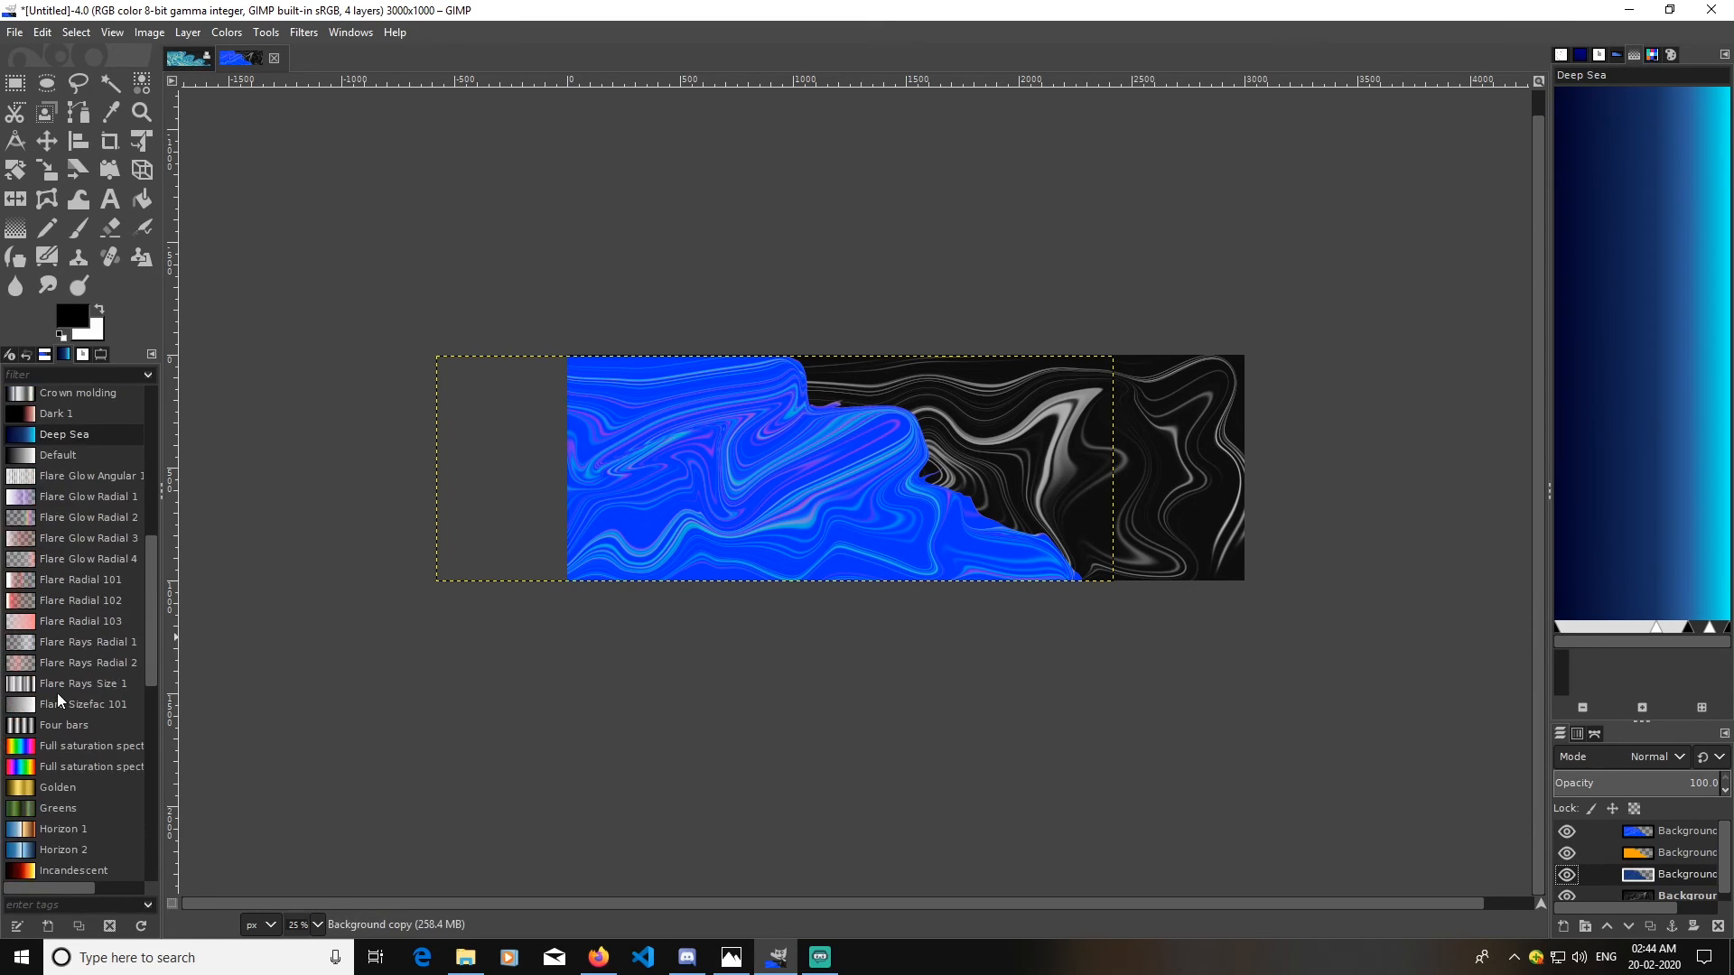
scroll(57, 691, "down", 5)
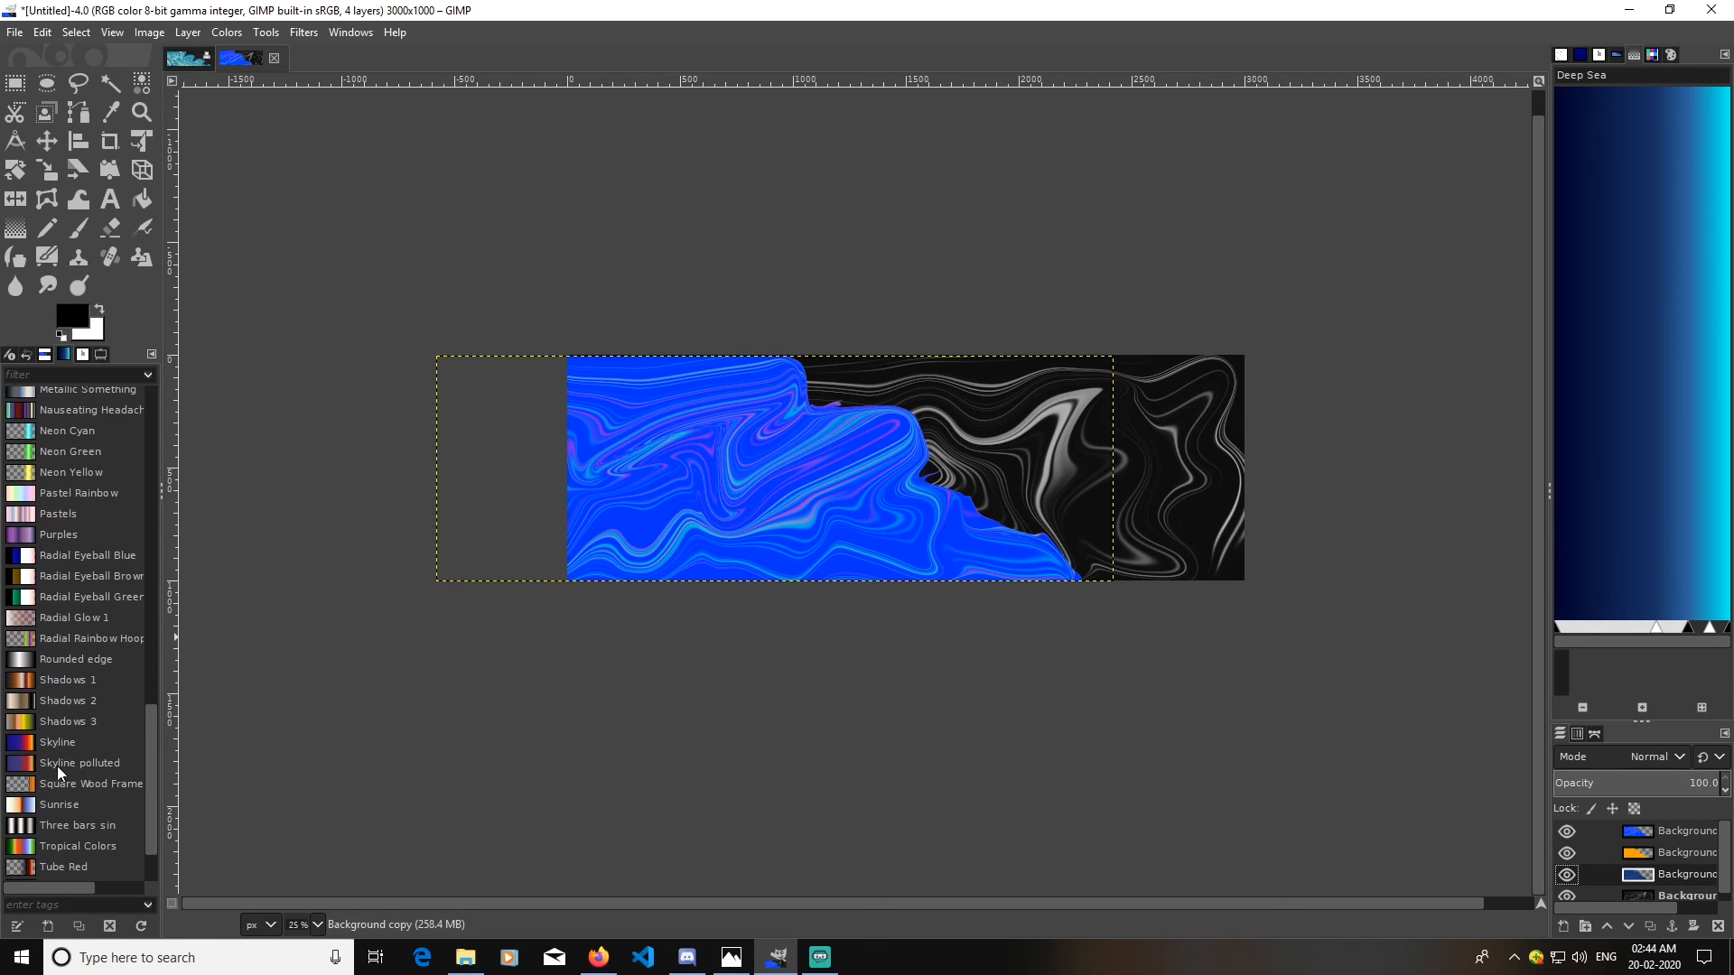
left_click(1567, 832)
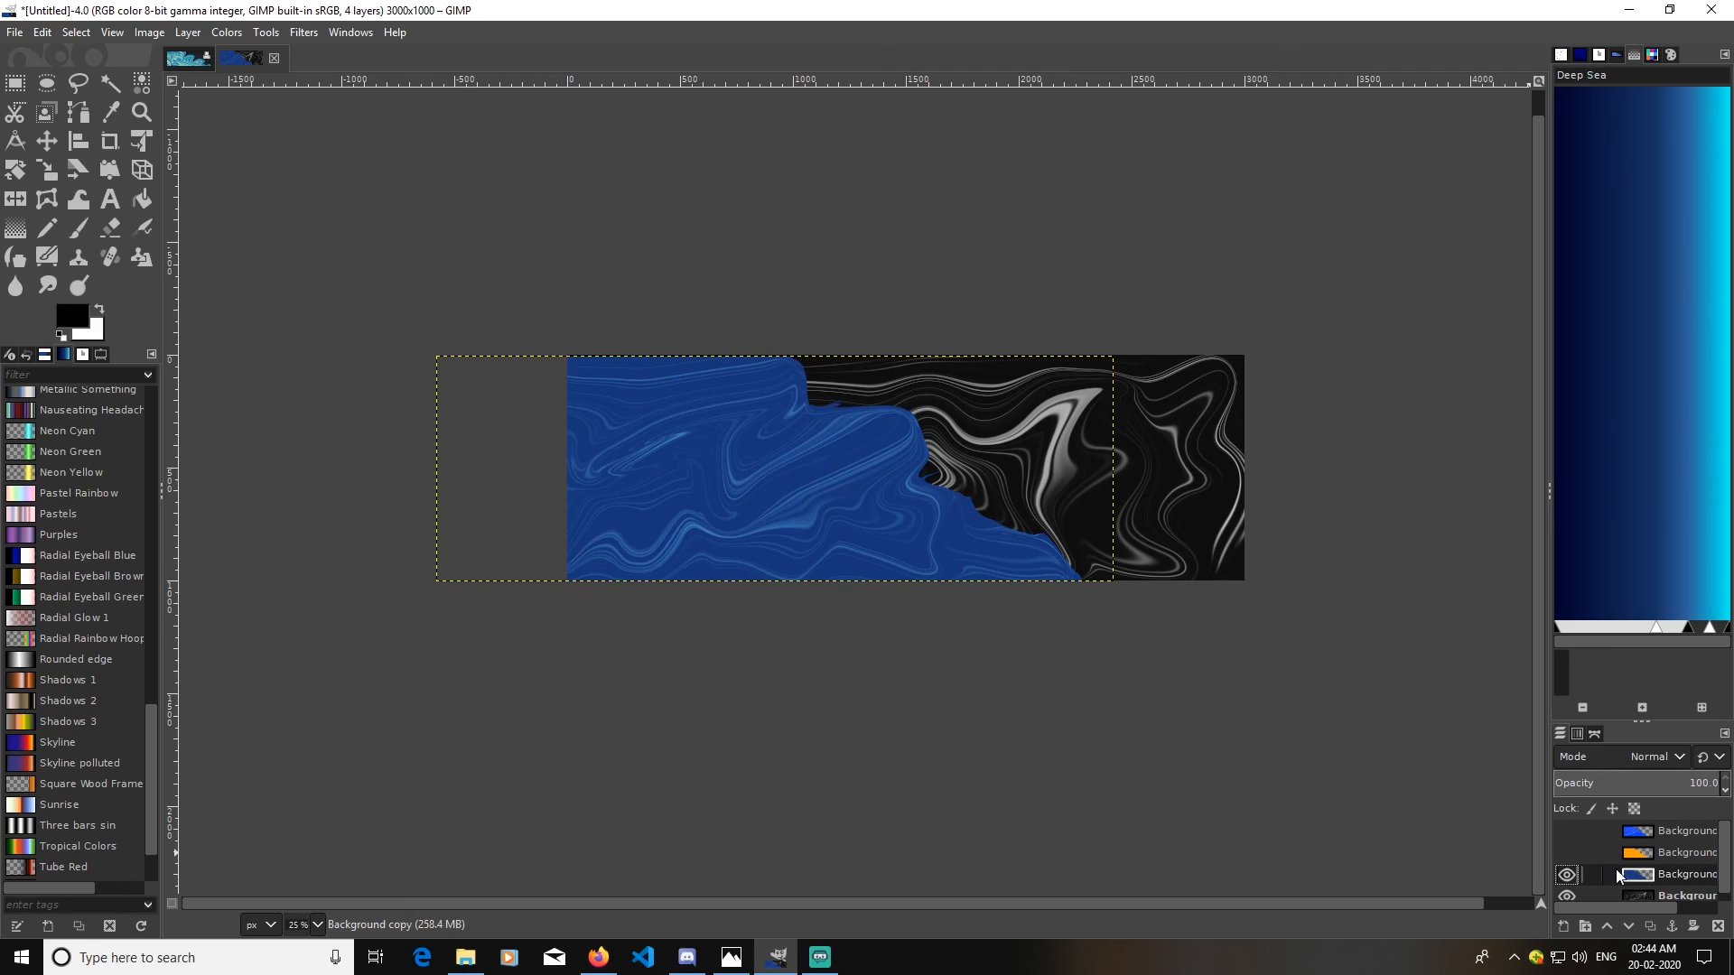